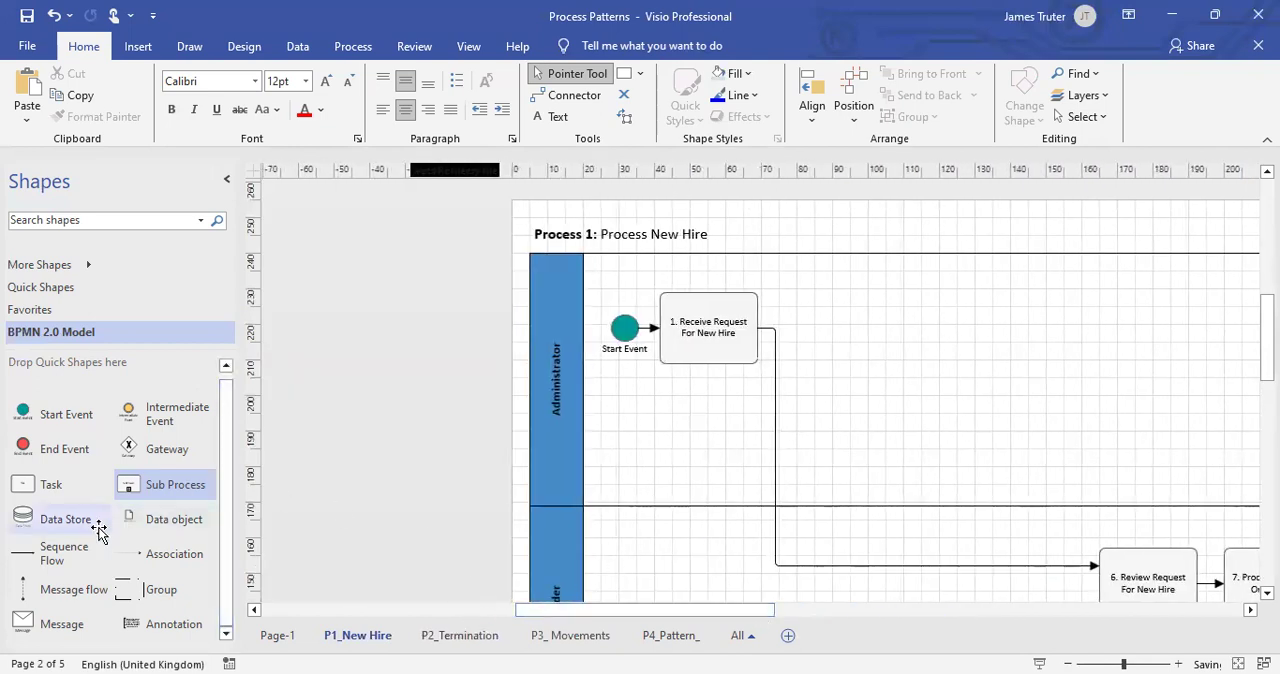
Add a Sub Process after "1. Receive Request For New Hire" and reroute that task's outgoing sequence flow into it.
drag(149, 483, 863, 327)
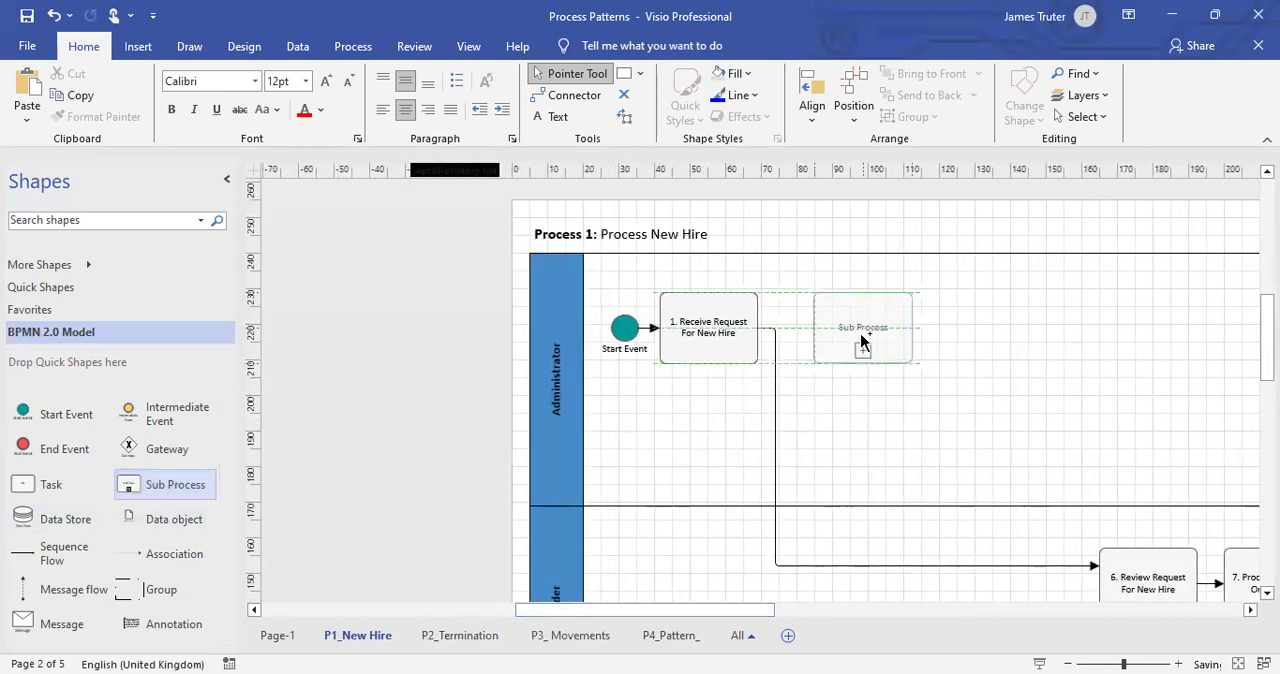
click(873, 568)
drag(1100, 563, 815, 330)
click(814, 400)
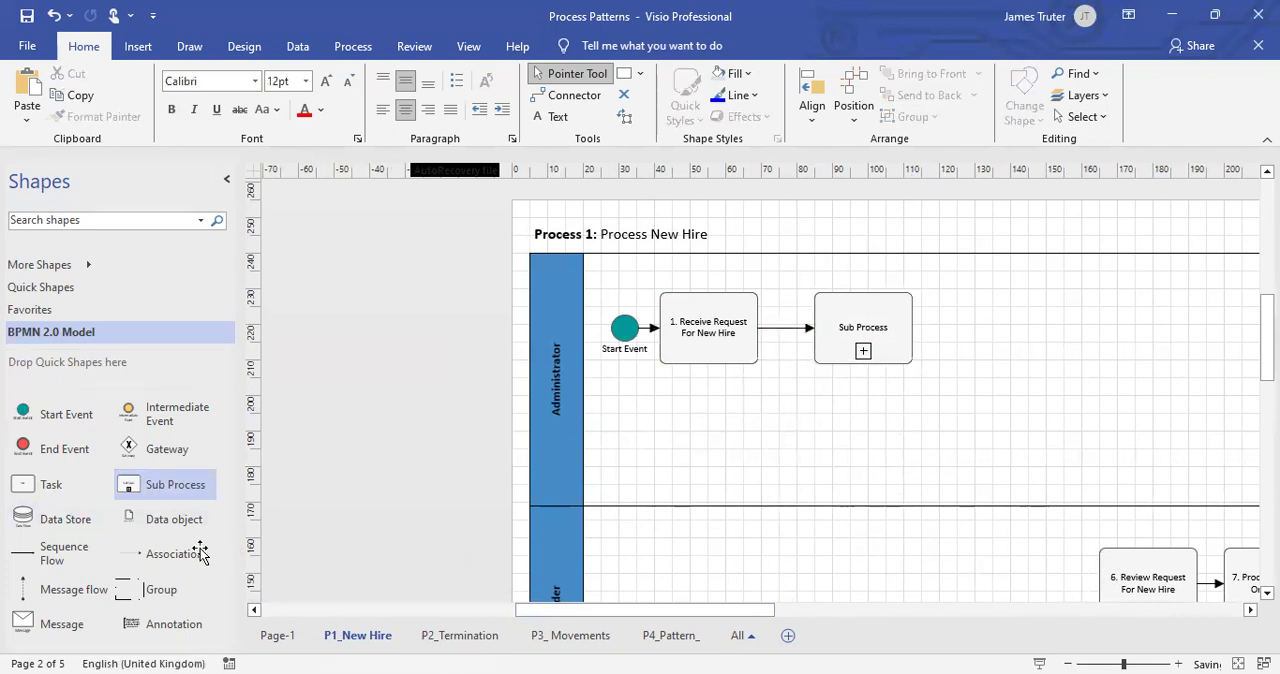
Add a sequence flow from the underside of the Sub Process to the top of "6. Review Request For New Hire".
drag(105, 555, 916, 446)
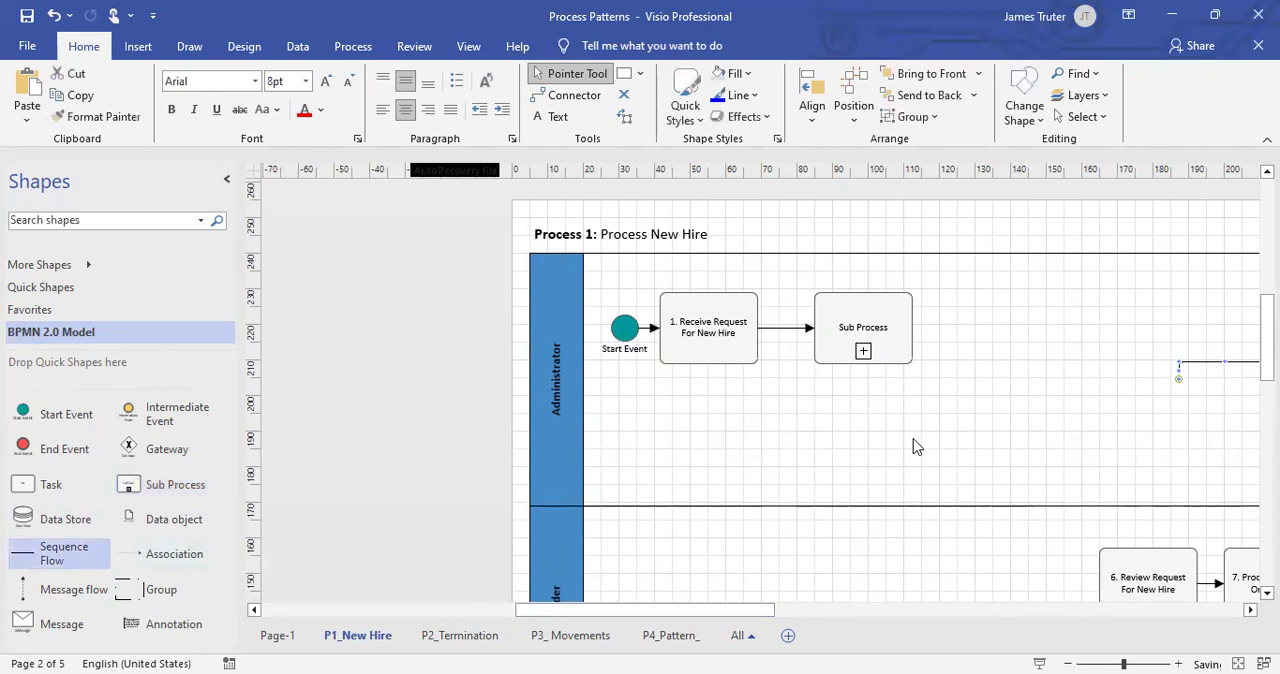
drag(863, 363, 863, 363)
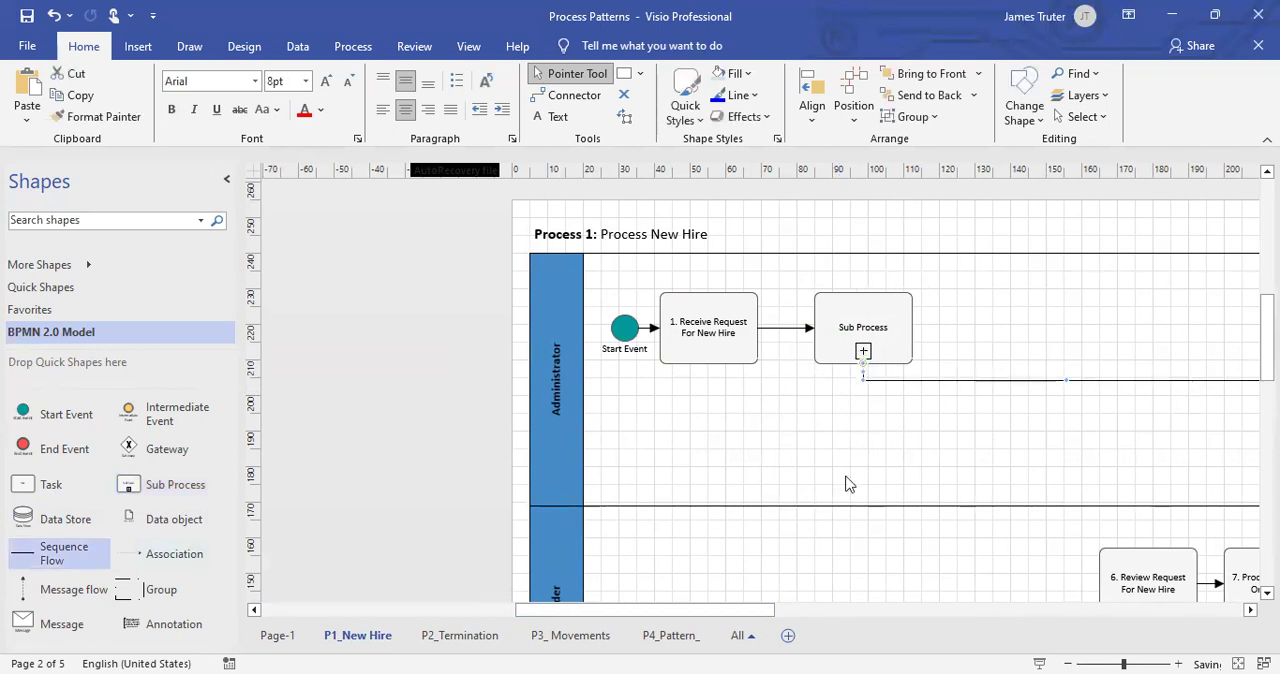
drag(720, 608, 791, 608)
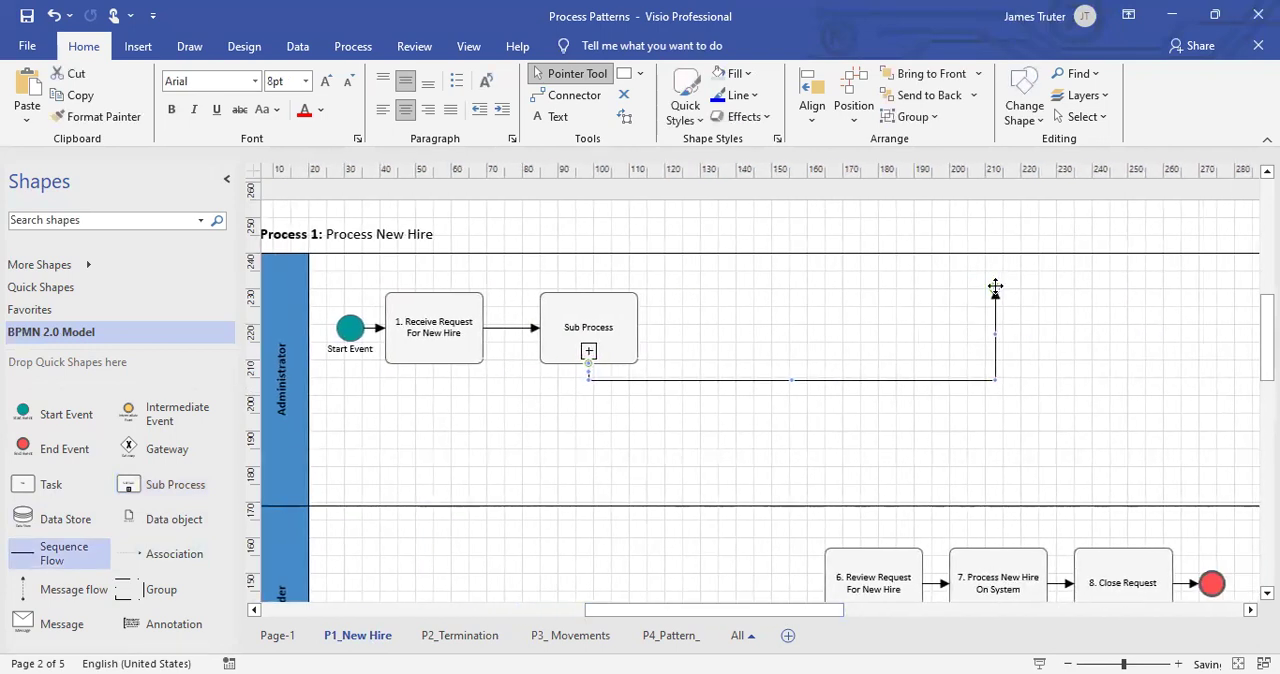
drag(905, 543, 872, 545)
click(934, 463)
Move tasks 6 to 8, the End event and the Data Store along the Team Leader lane until task 6 sits beneath the Sub Process.
scroll(914, 431, down, 3)
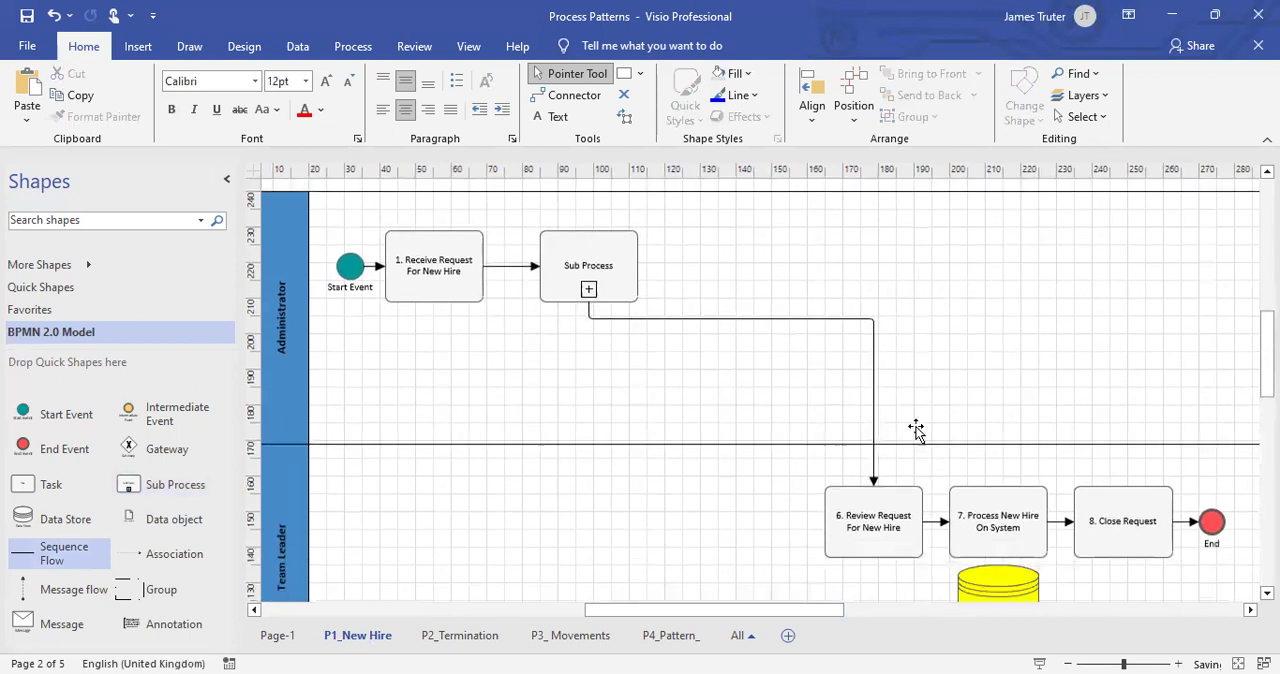
drag(790, 358, 1245, 590)
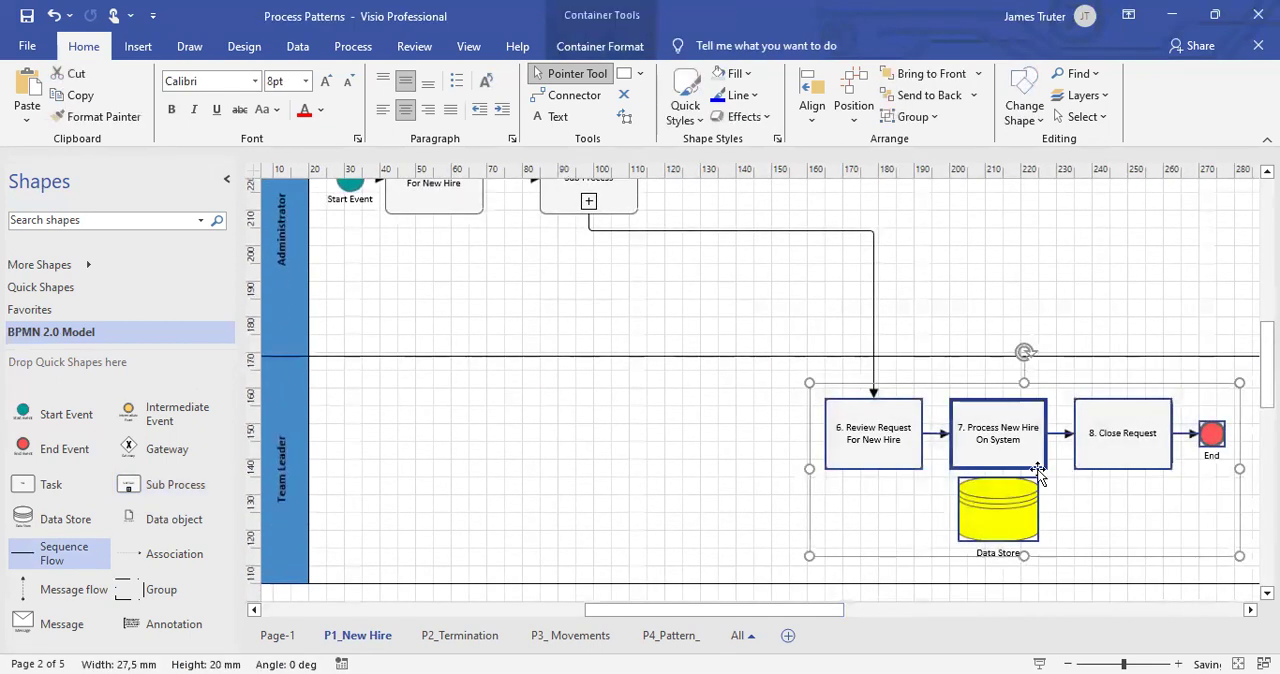
drag(797, 437, 732, 438)
Fill the Sub Process shape with standard yellow.
scroll(730, 400, up, 2)
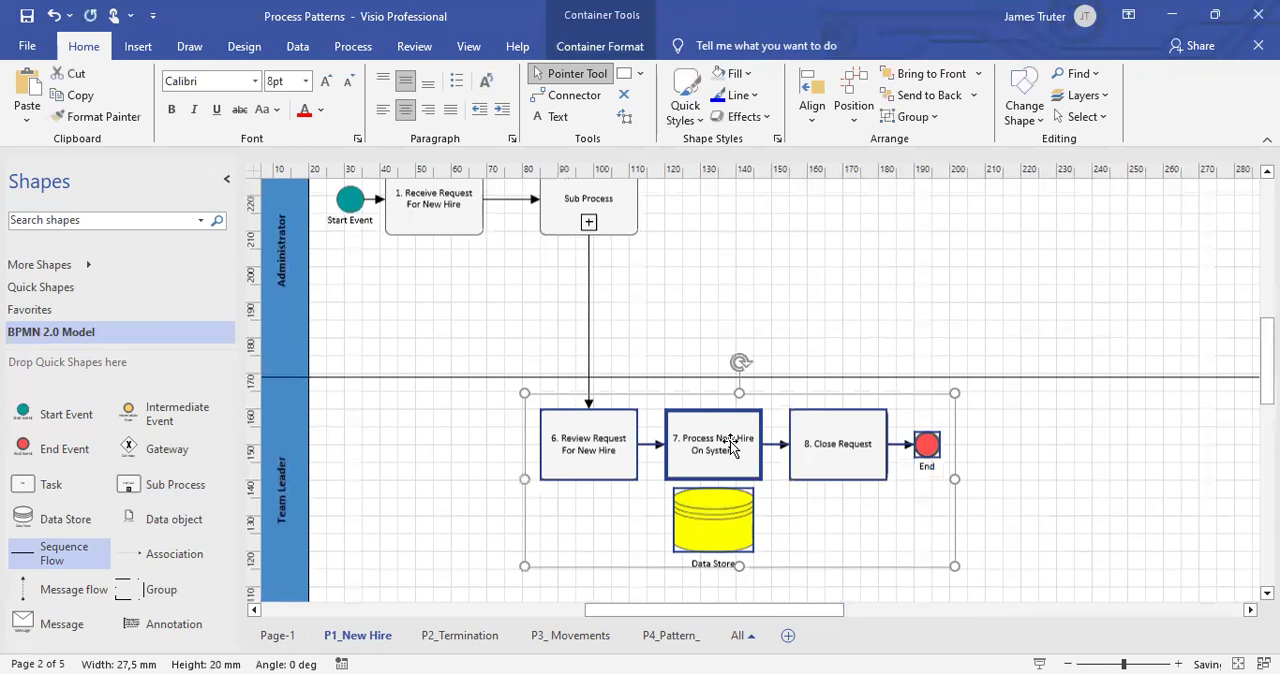
click(617, 218)
scroll(617, 230, up, 3)
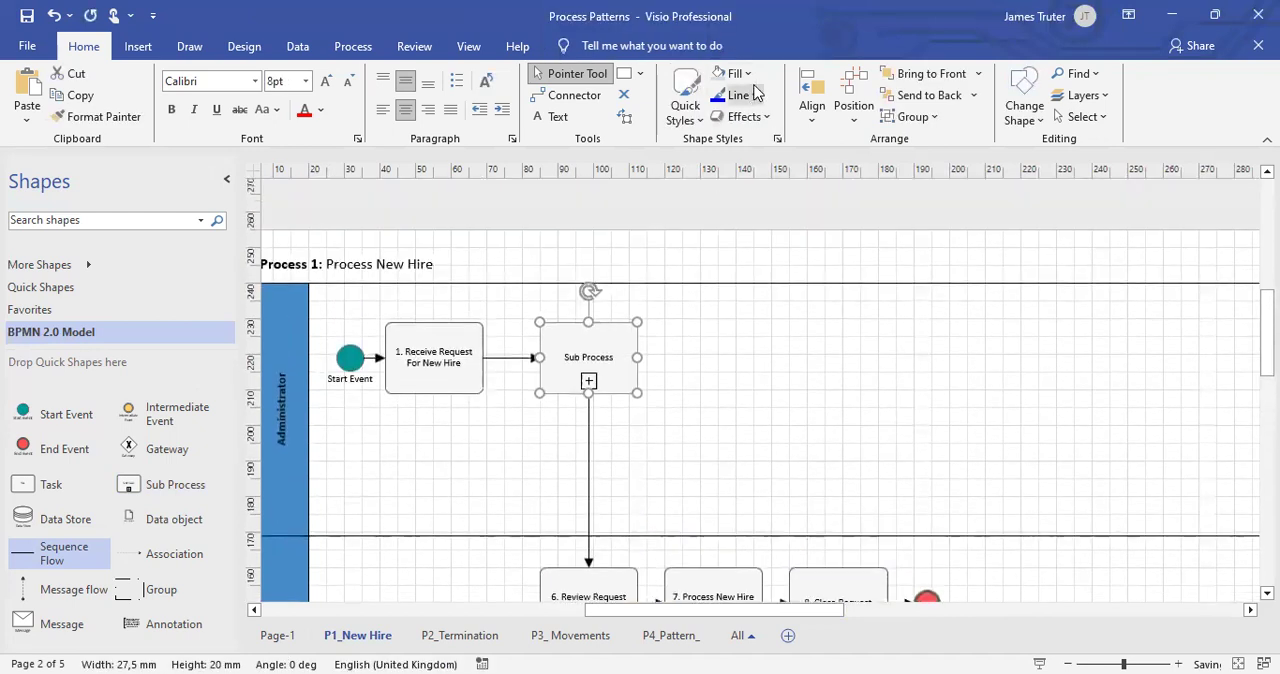
click(740, 73)
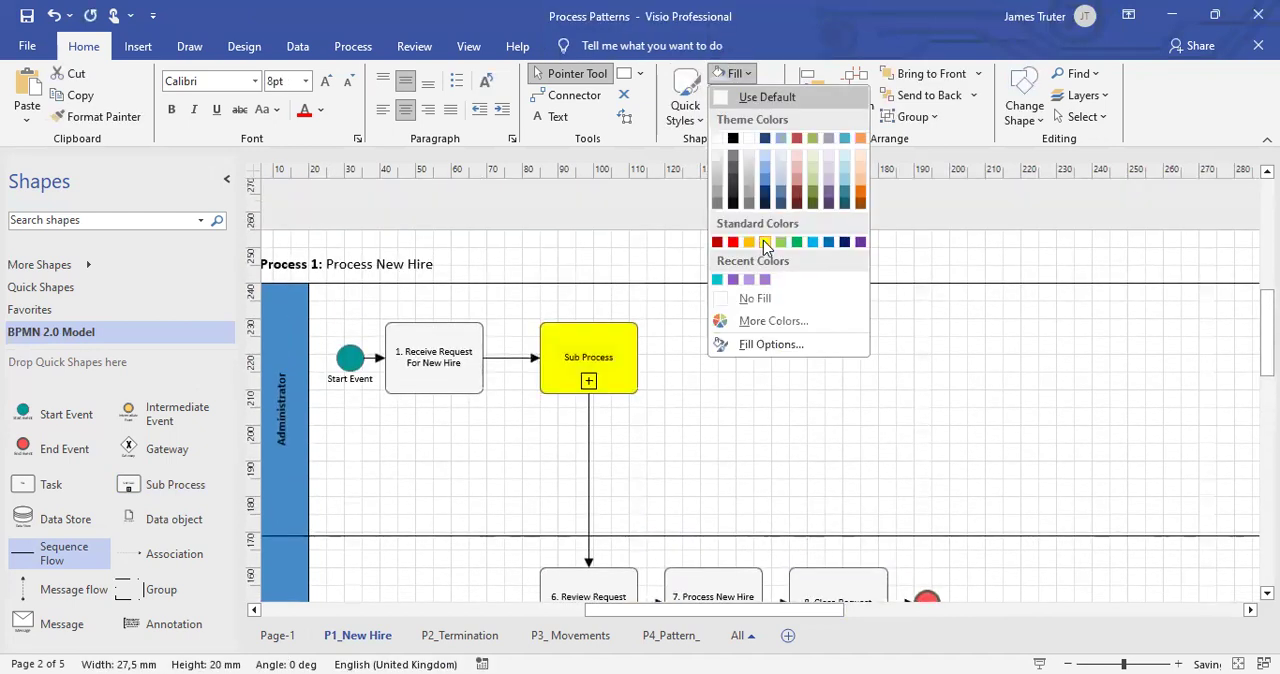
click(763, 240)
Look up the process pattern's title on the P4_Pattern_ page and return to the P1_New Hire page.
click(688, 638)
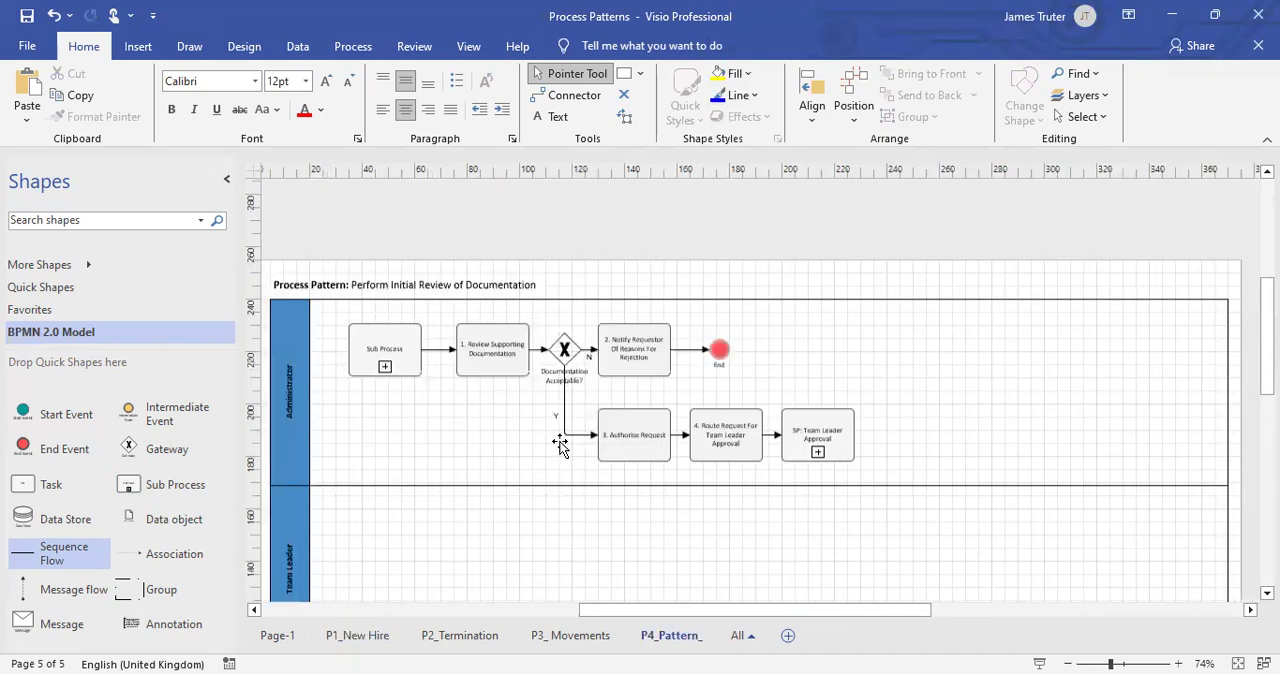
click(345, 637)
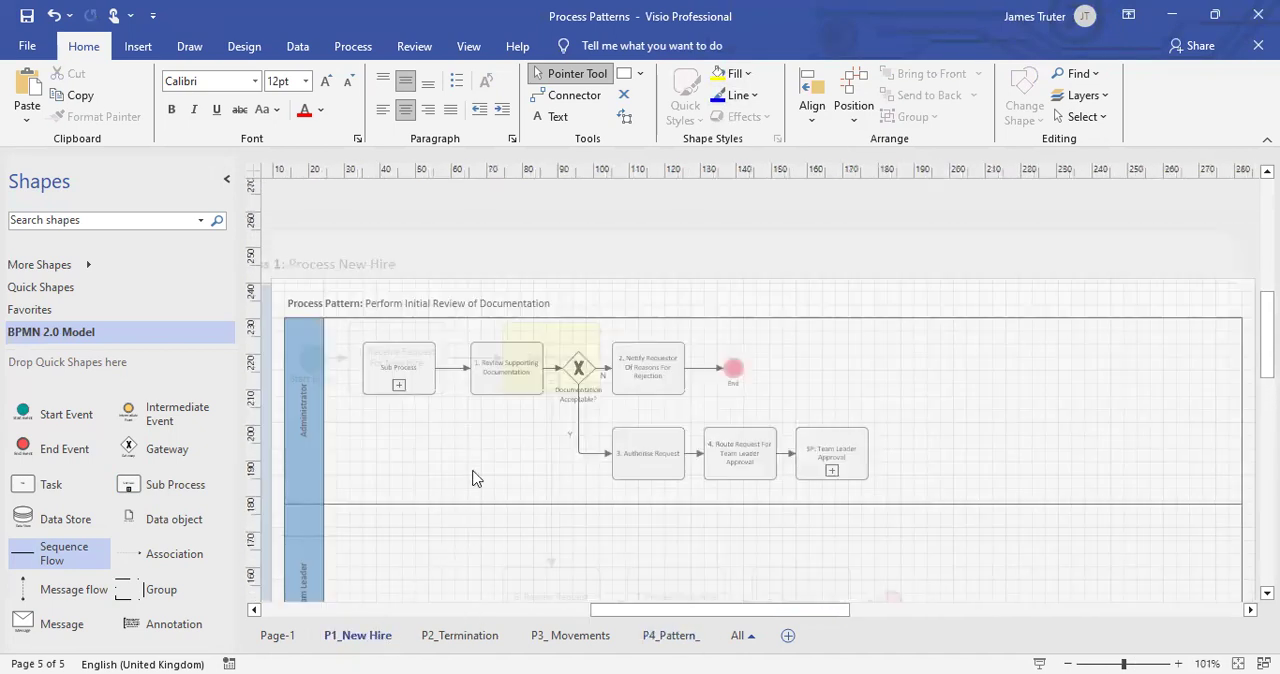
click(418, 268)
click(418, 268)
drag(327, 265, 457, 262)
text(P)
key(Caps_Lock)
text(erfor)
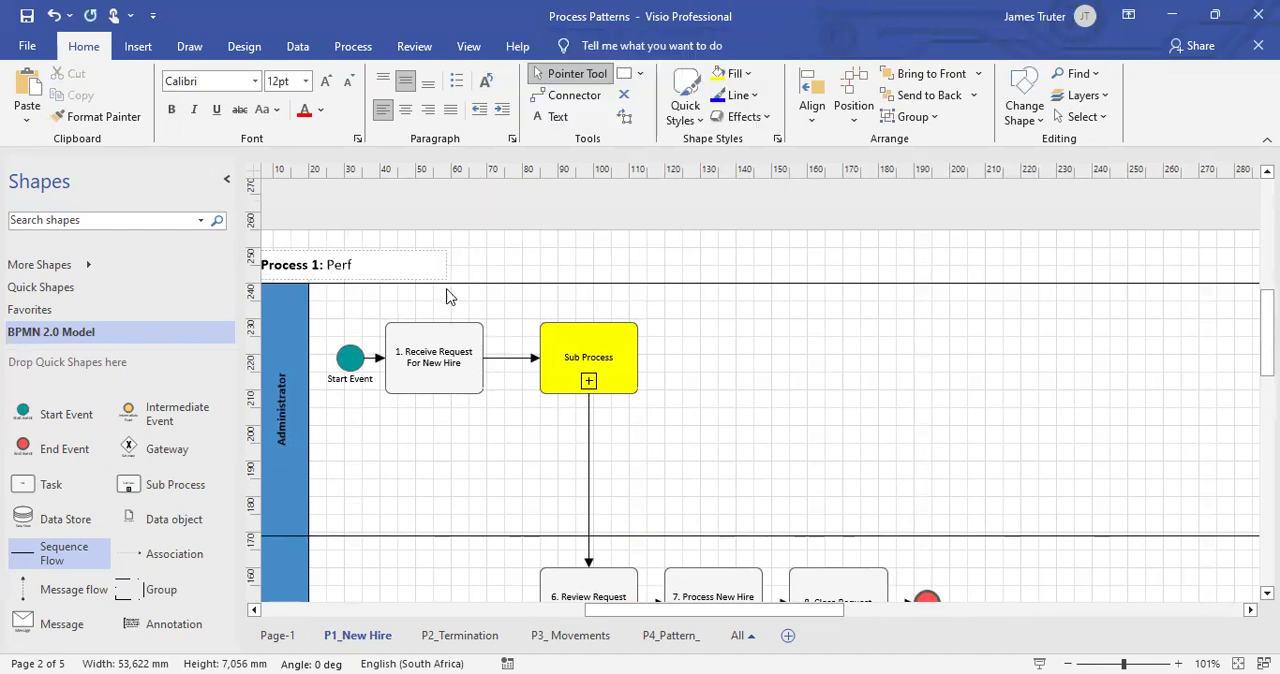
key(ctrl+z)
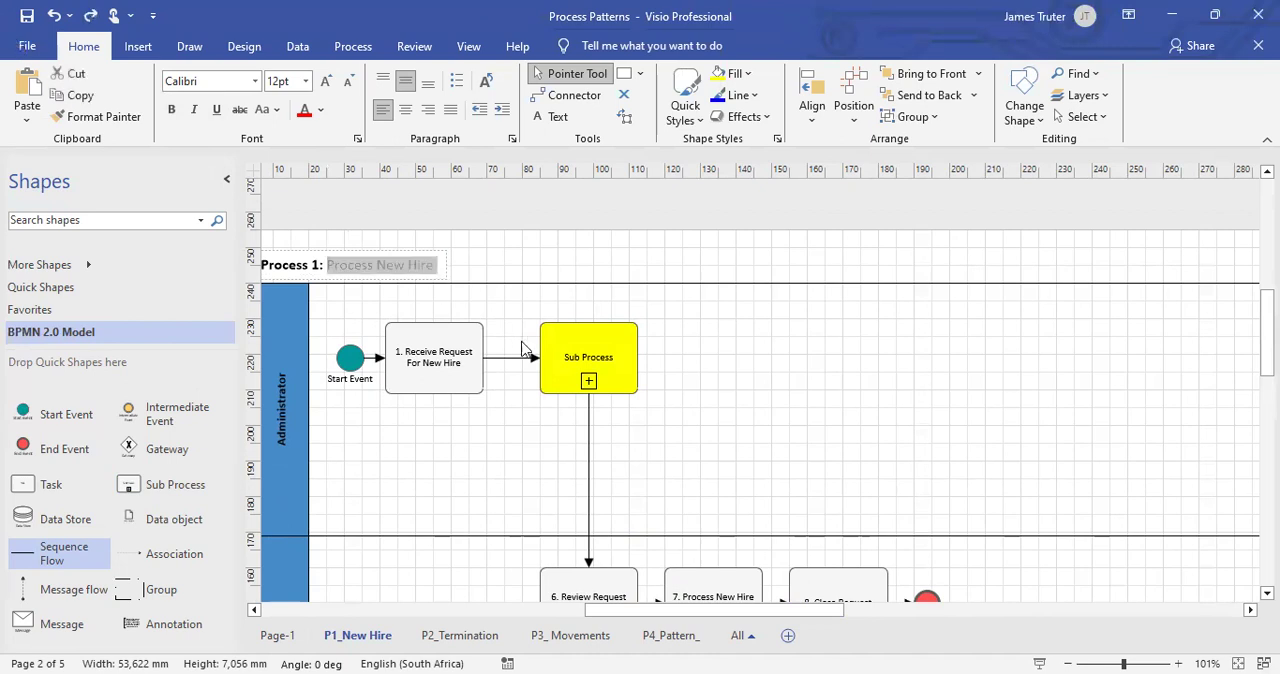
Label the yellow sub process "Pattern: Perform Initial Review Of Documentation".
double_click(570, 350)
text(P)
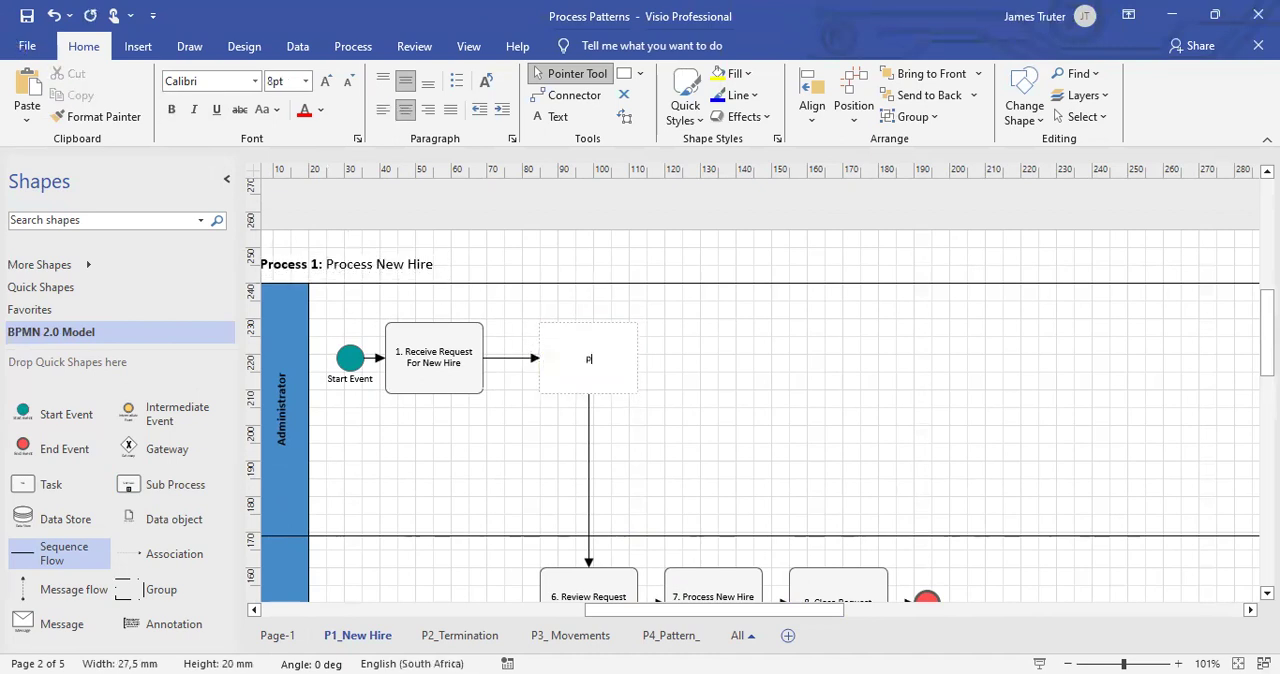
text(attern: Pe)
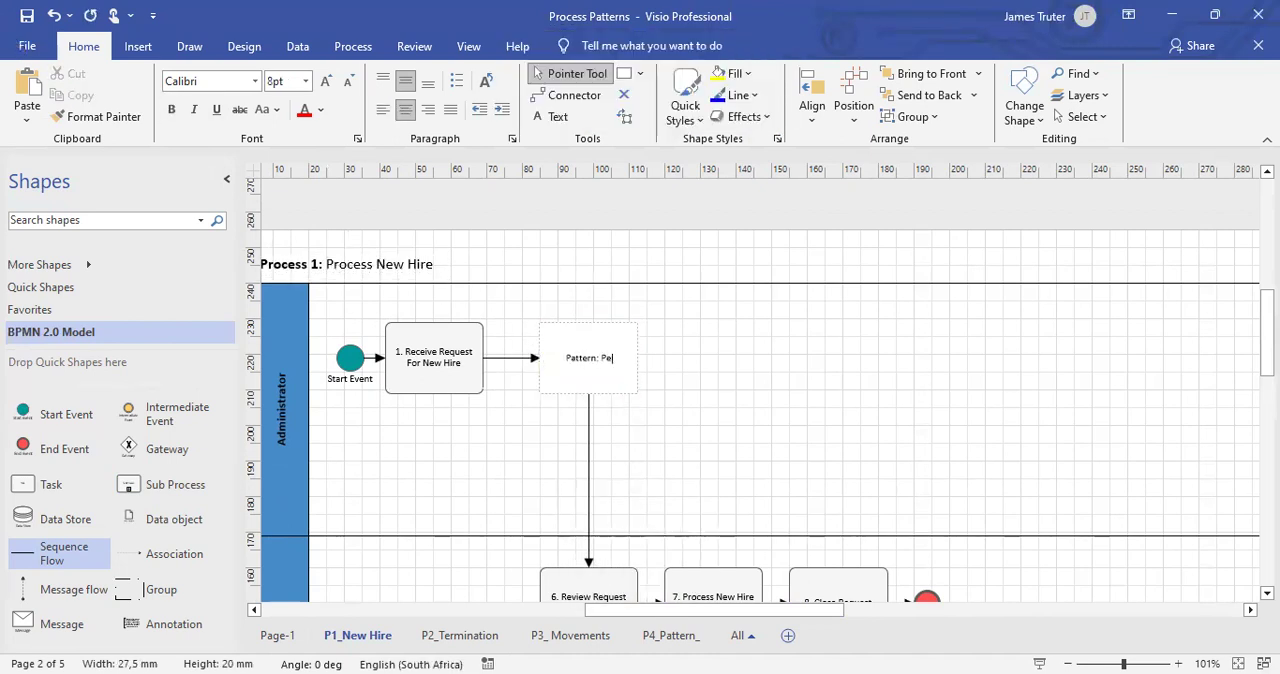
text(rform Initial Review o)
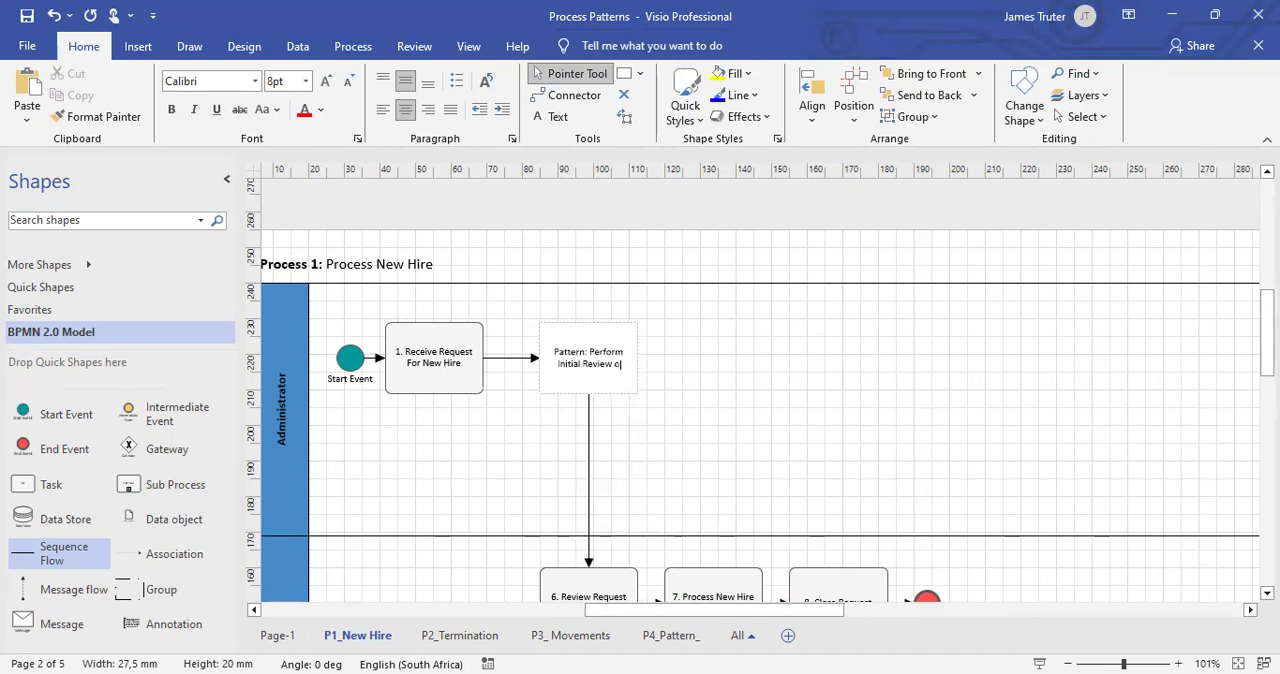
text(Of Documen)
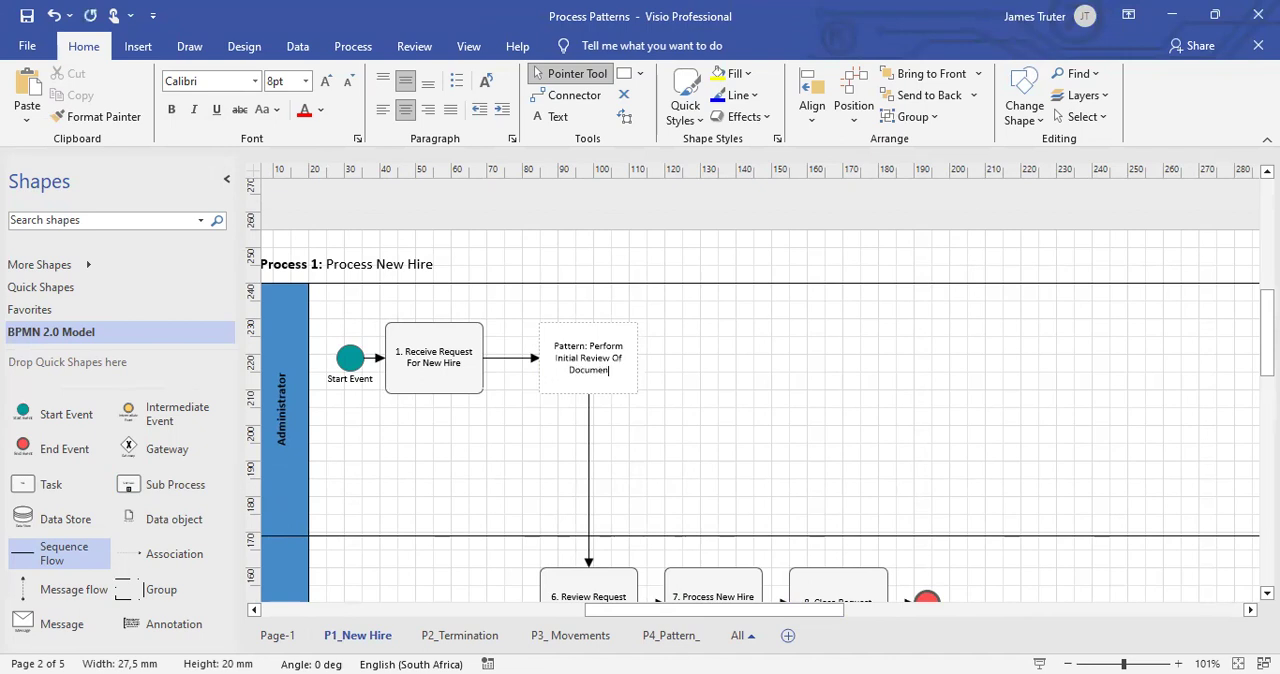
click(772, 410)
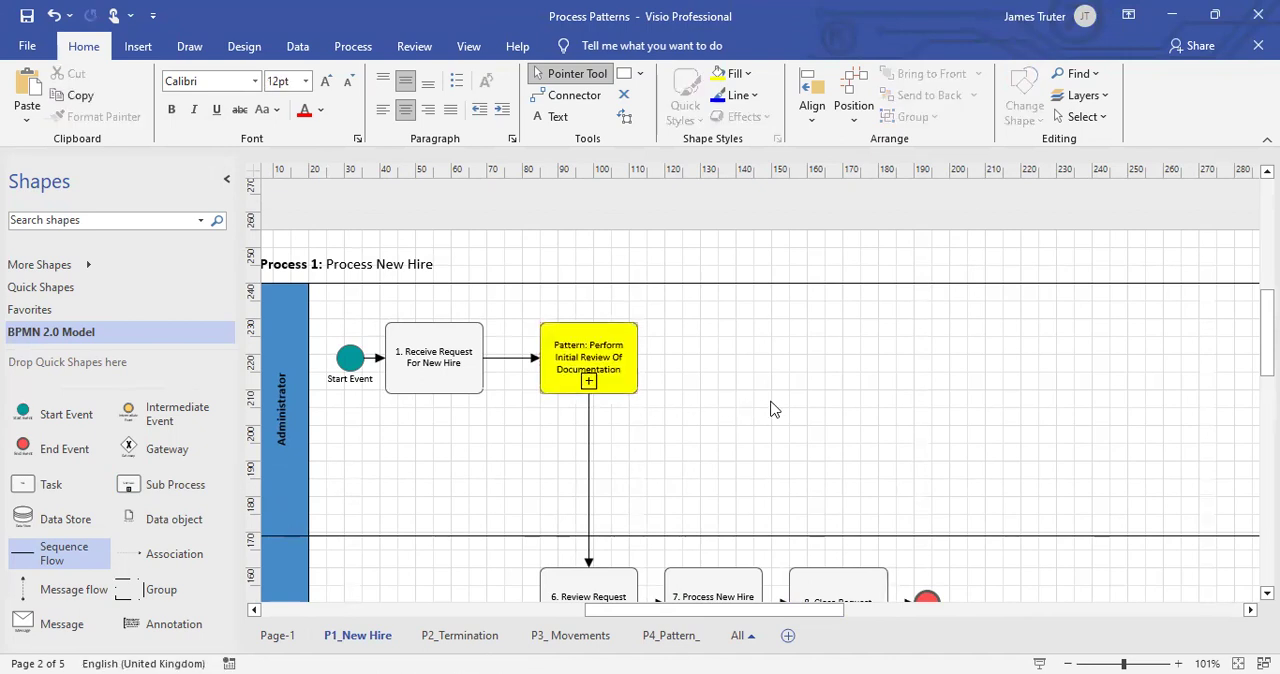
scroll(762, 418, down, 2)
click(623, 318)
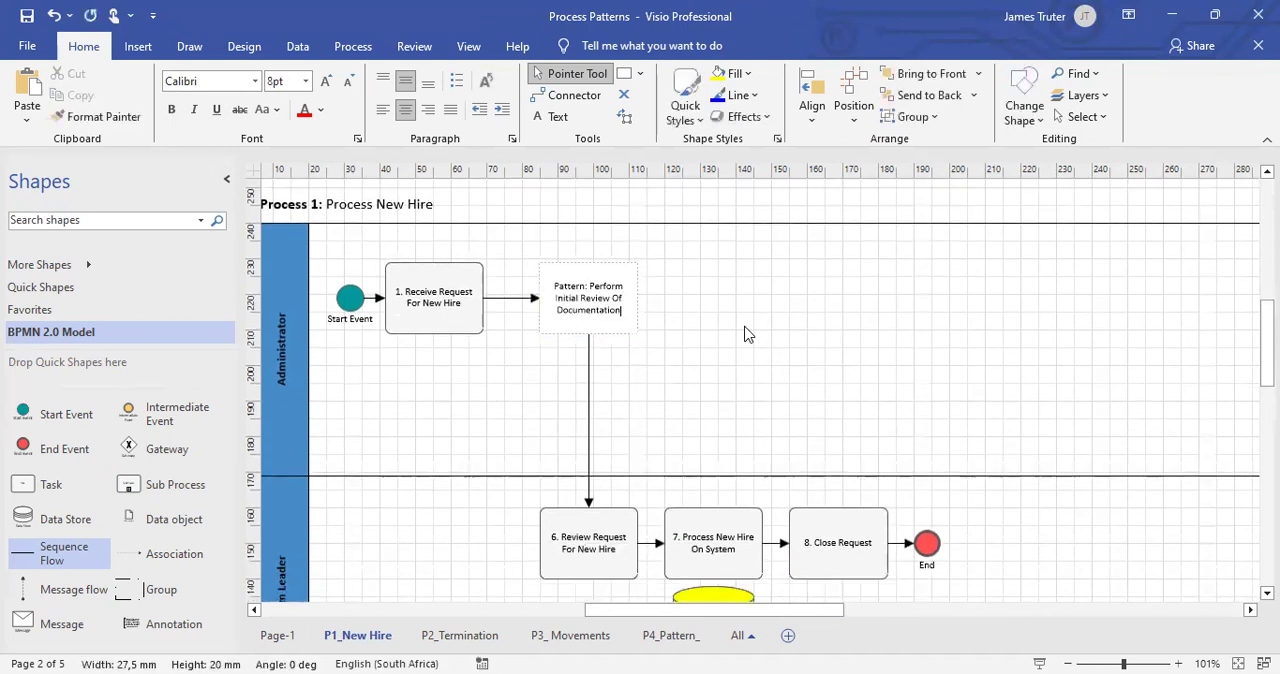
click(786, 326)
Review the simplified New Hire process and save the document.
scroll(730, 445, down, 2)
scroll(708, 478, down, 2)
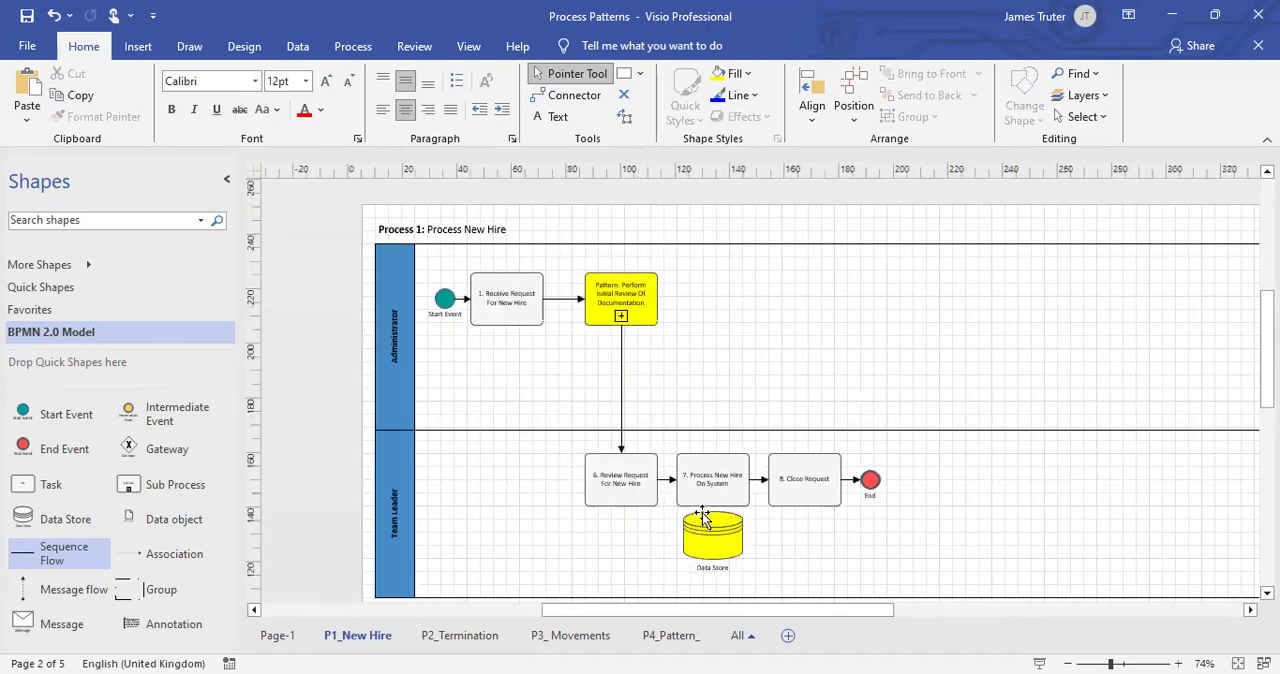
scroll(640, 538, down, 2)
scroll(601, 510, up, 2)
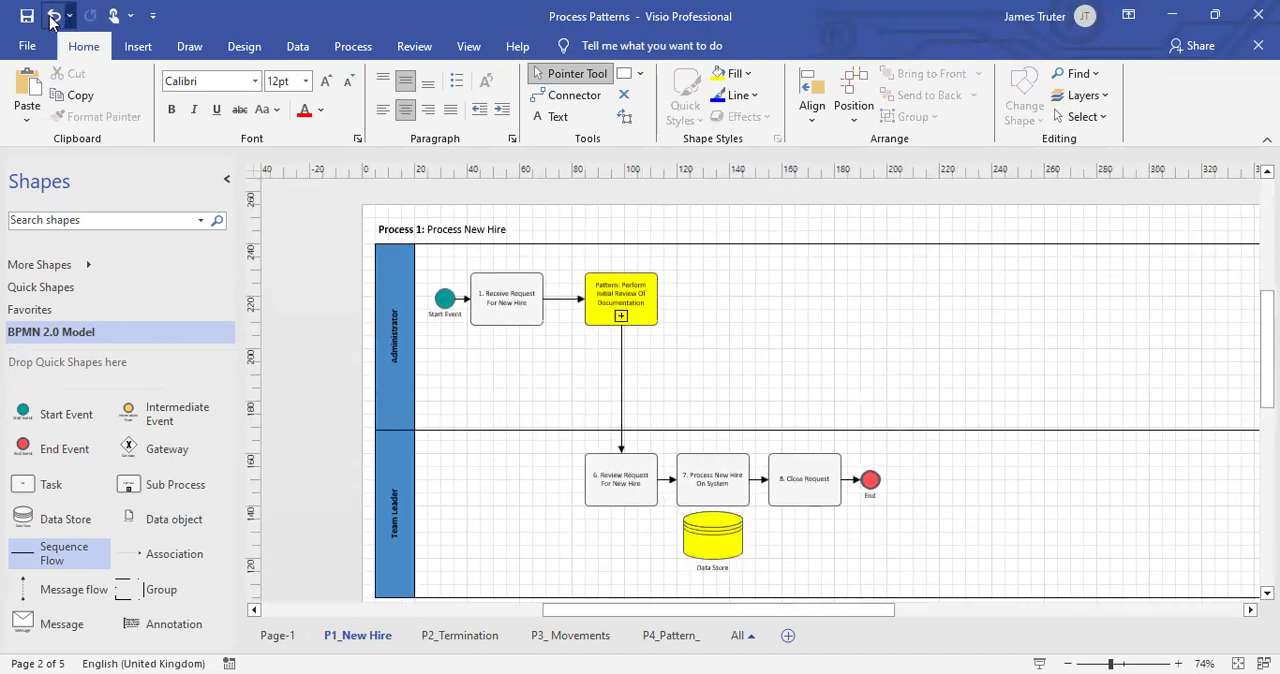
click(27, 15)
scroll(856, 388, up, 2)
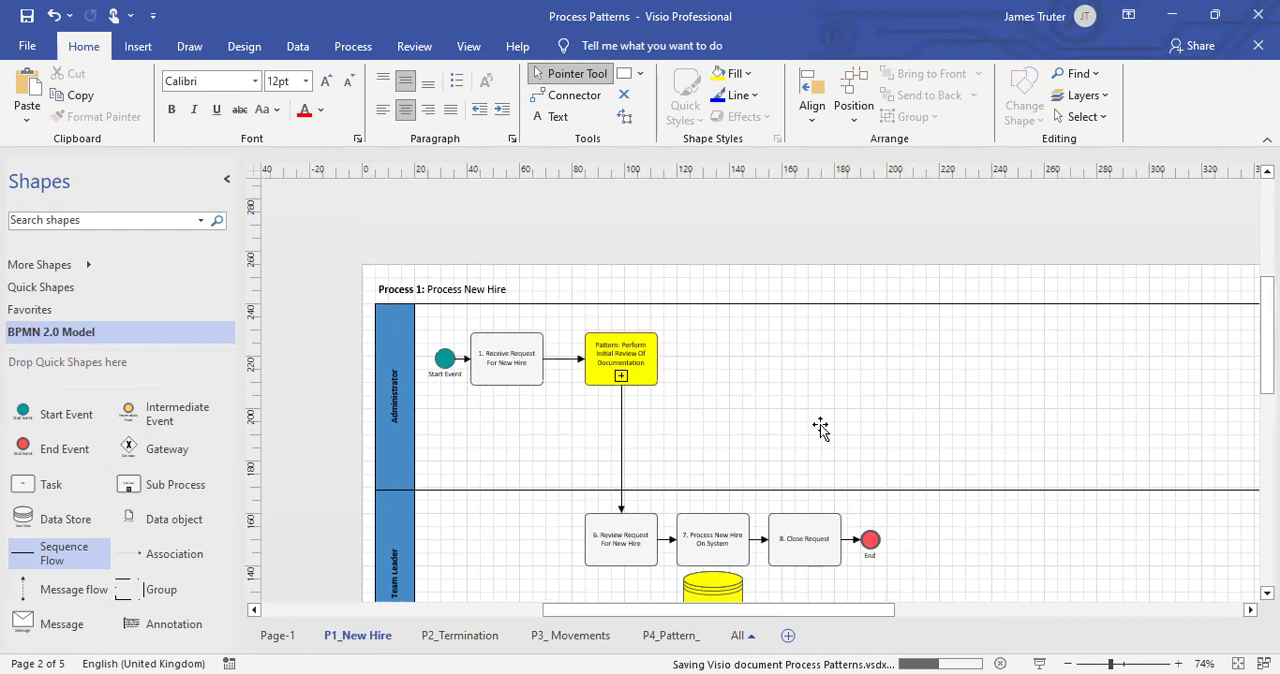
Copy the yellow pattern sub process and open the P2_Termination page.
scroll(794, 420, down, 5)
scroll(806, 408, up, 3)
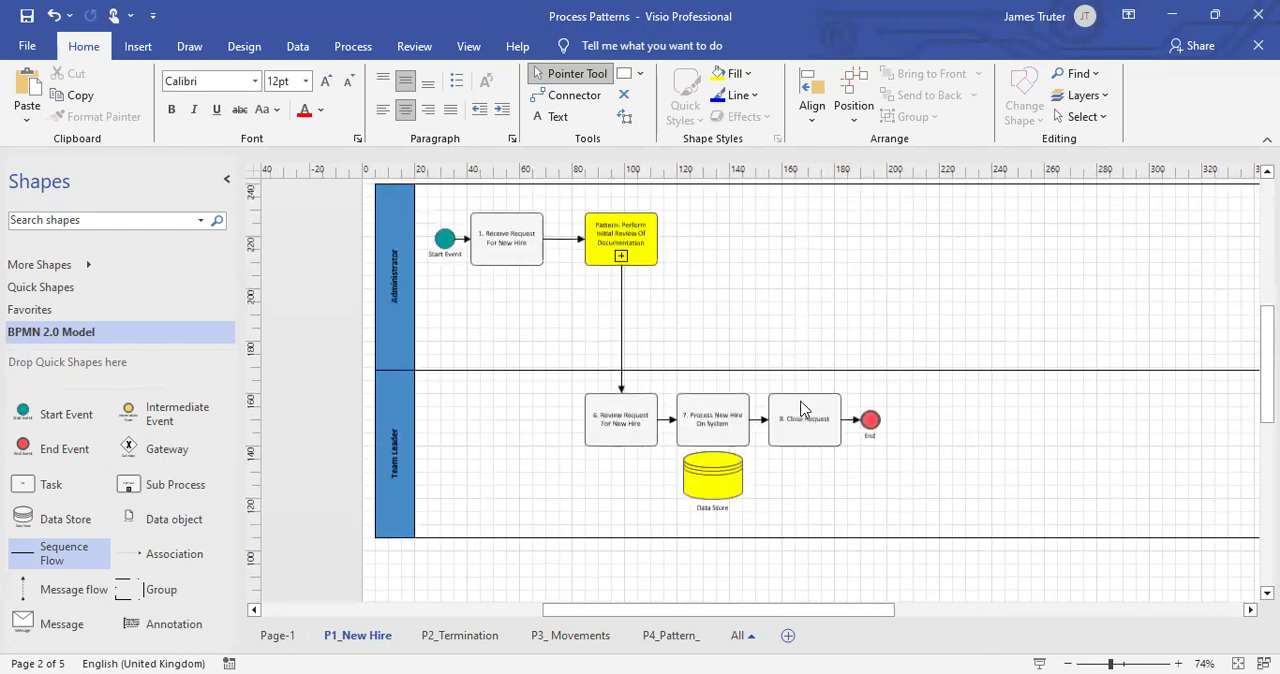
click(632, 240)
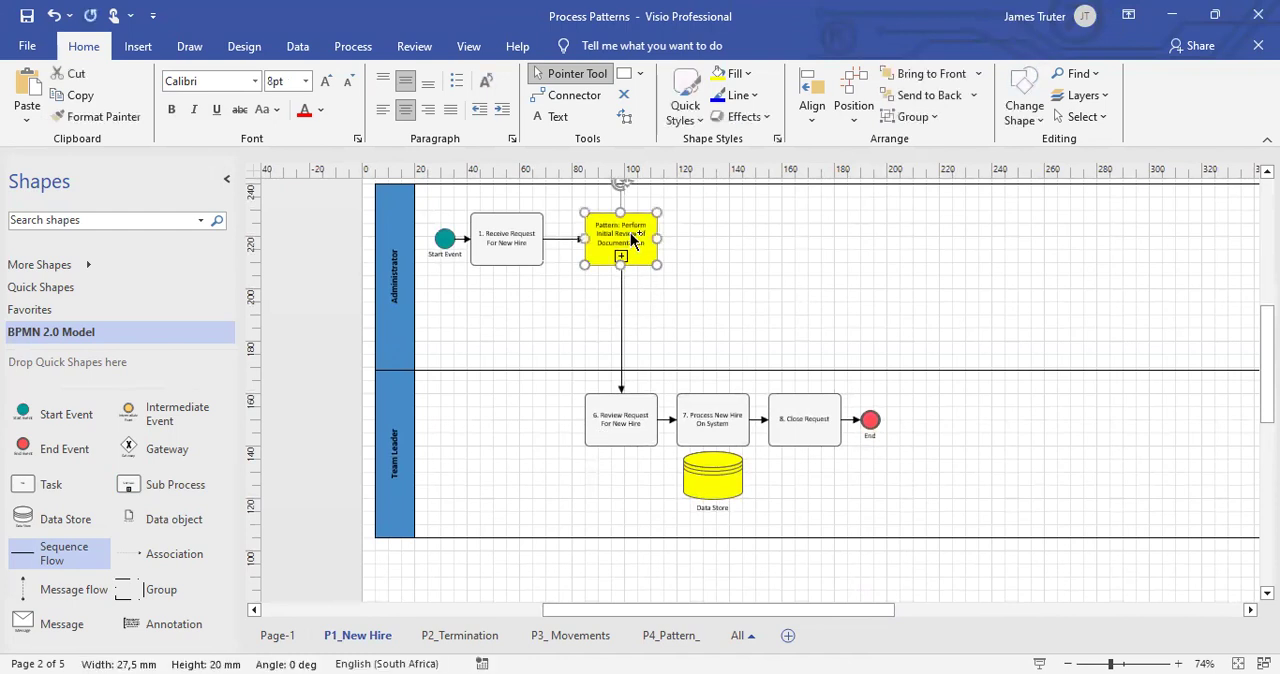
click(463, 635)
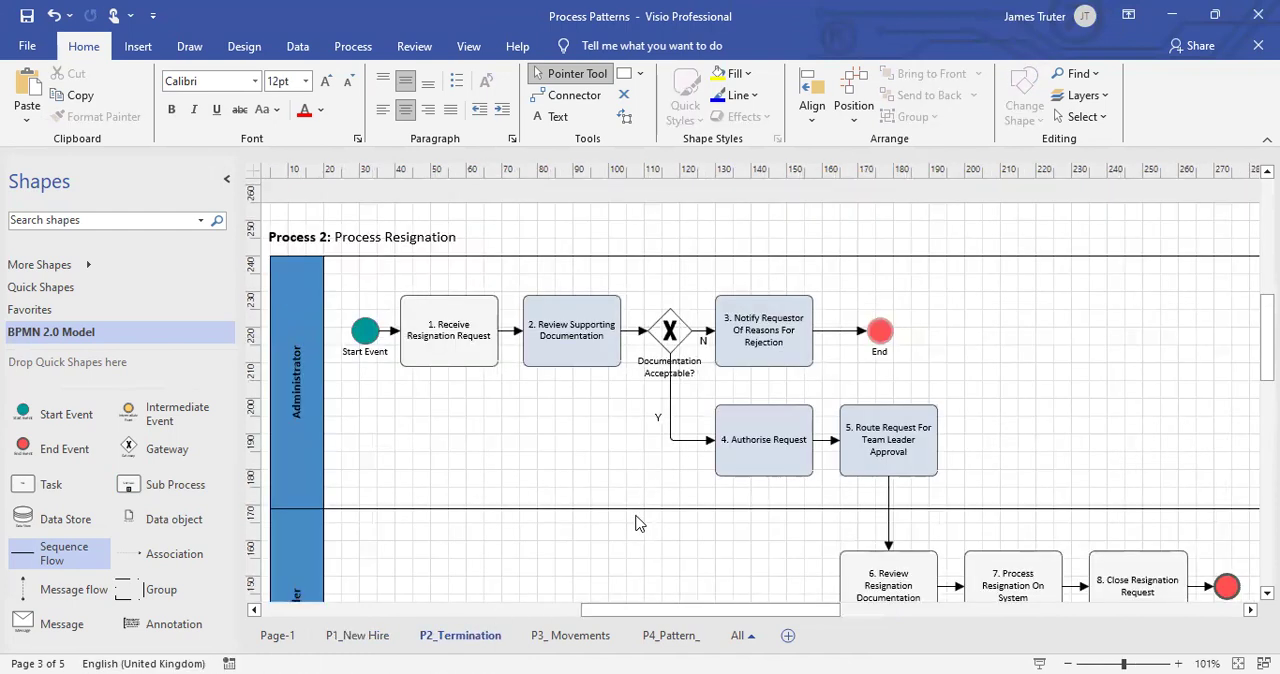
Delete tasks 2 to 5 with their gateway, connecting flows and End event from the Administrator lane.
scroll(640, 520, down, 2)
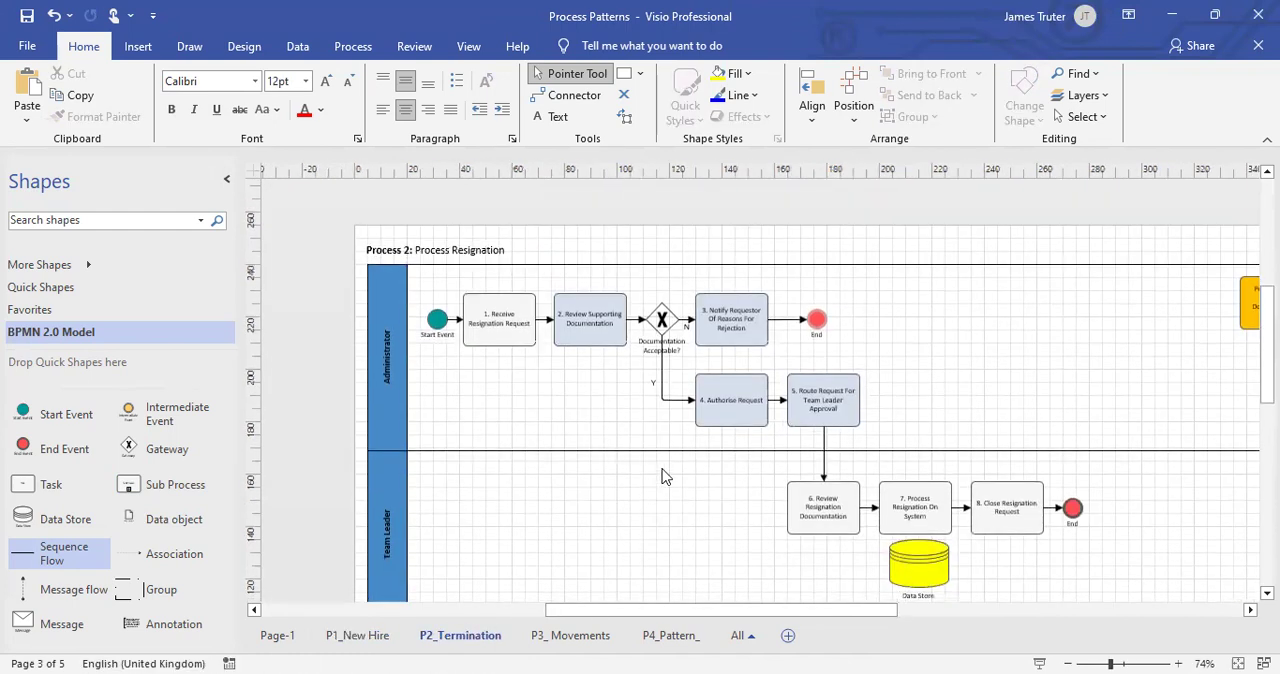
drag(550, 223, 889, 436)
scroll(890, 424, up, 3)
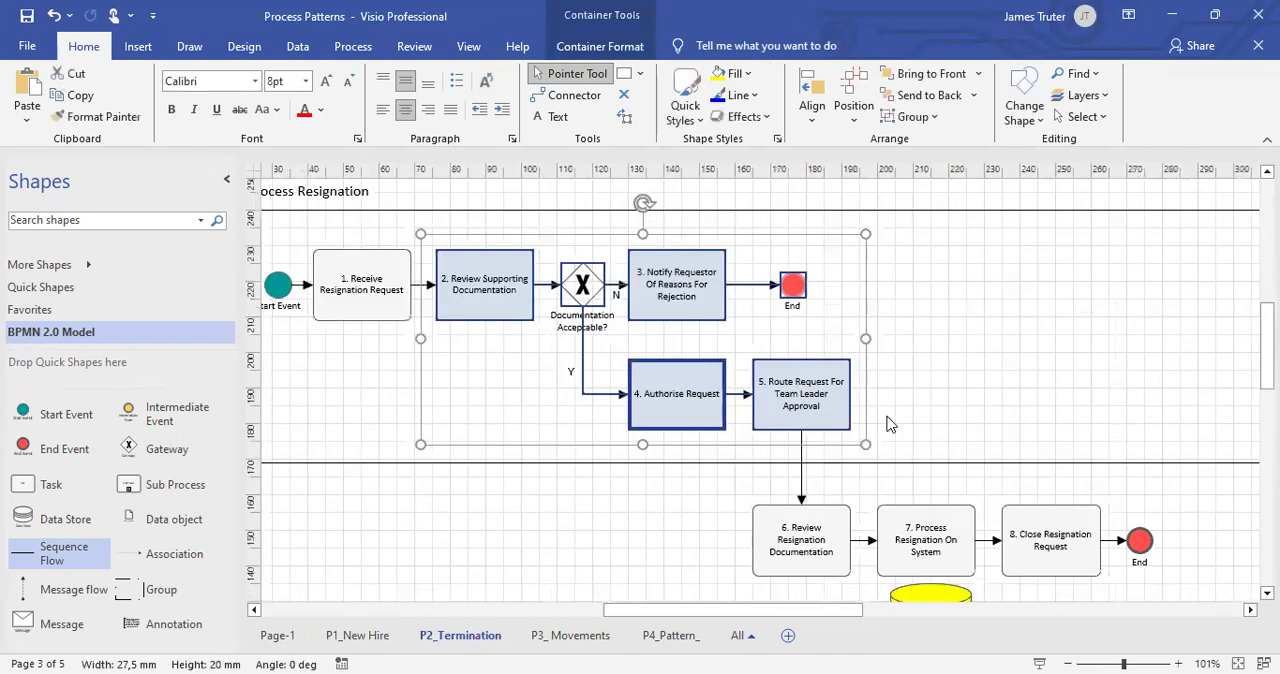
scroll(888, 418, up, 3)
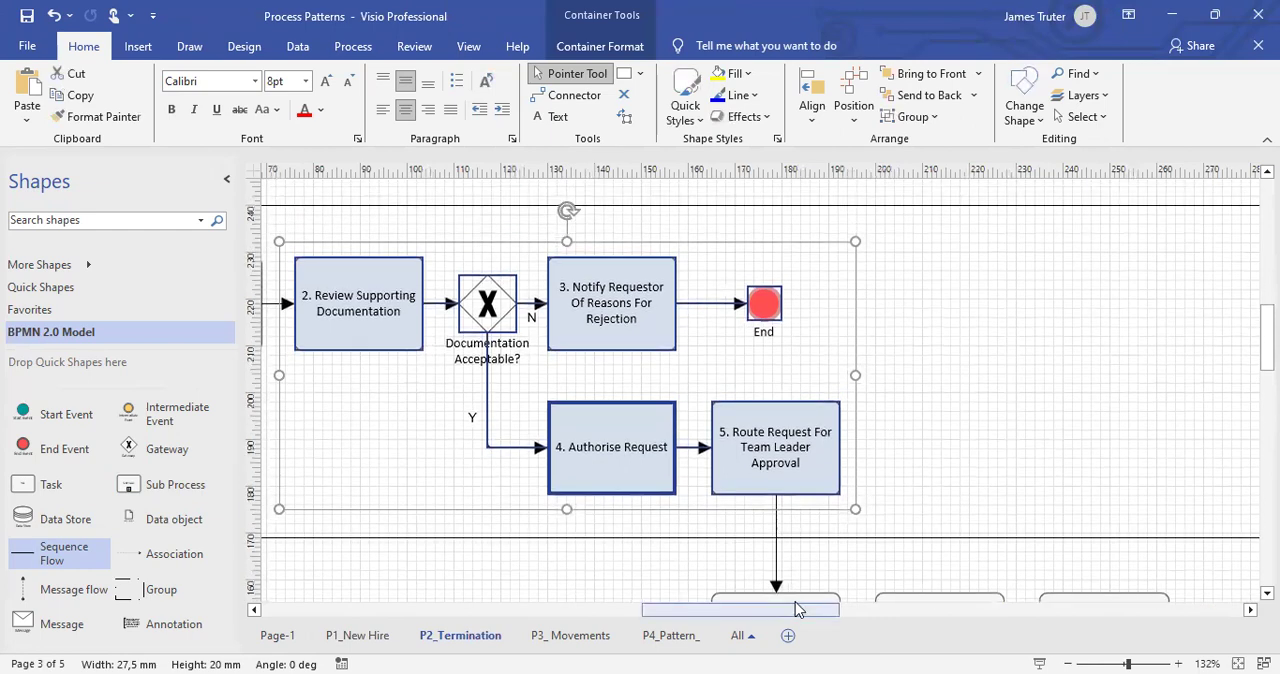
drag(780, 611, 760, 611)
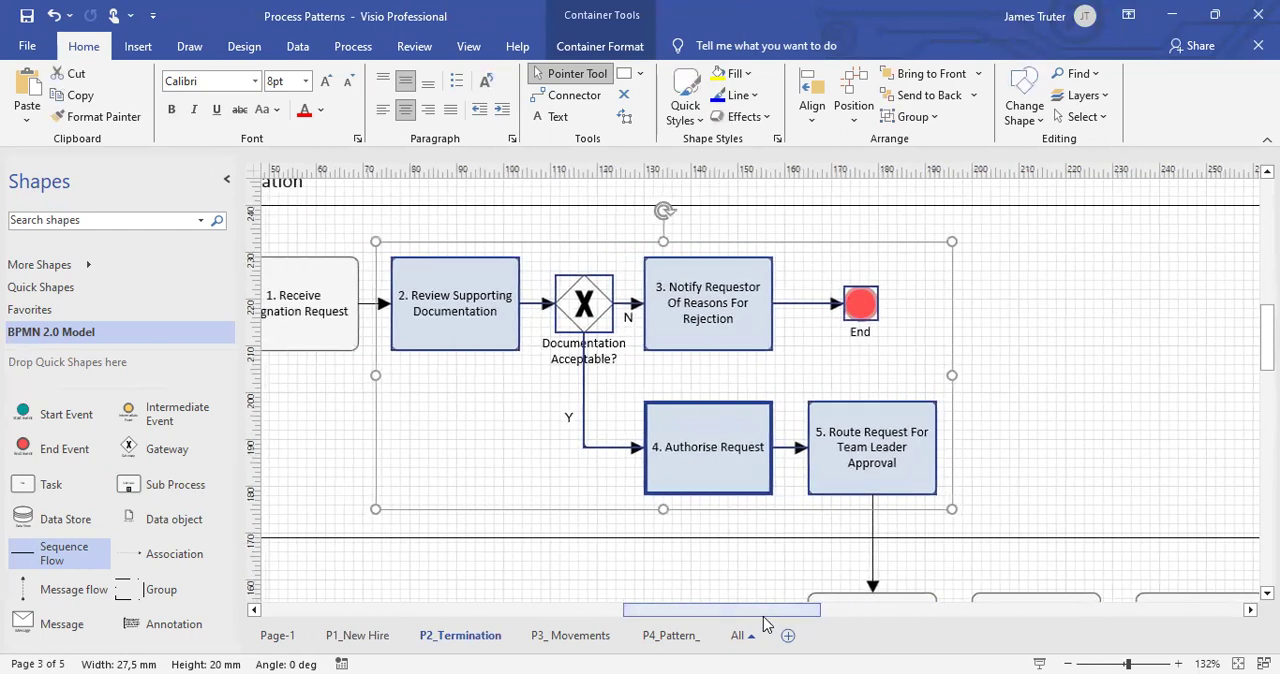
key(Delete)
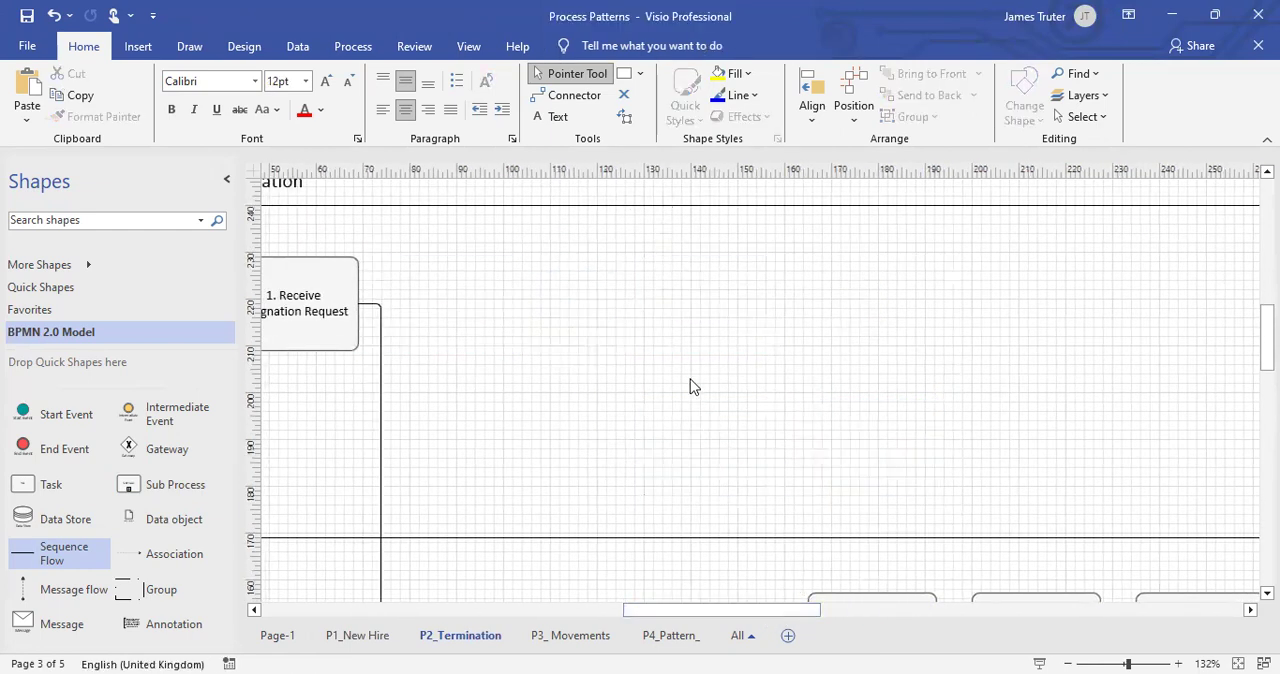
Paste the pattern sub process beside "1. Receive Resignation Request" and reroute that task's outgoing flow into it.
key(ctrl+v)
scroll(460, 503, down, 3)
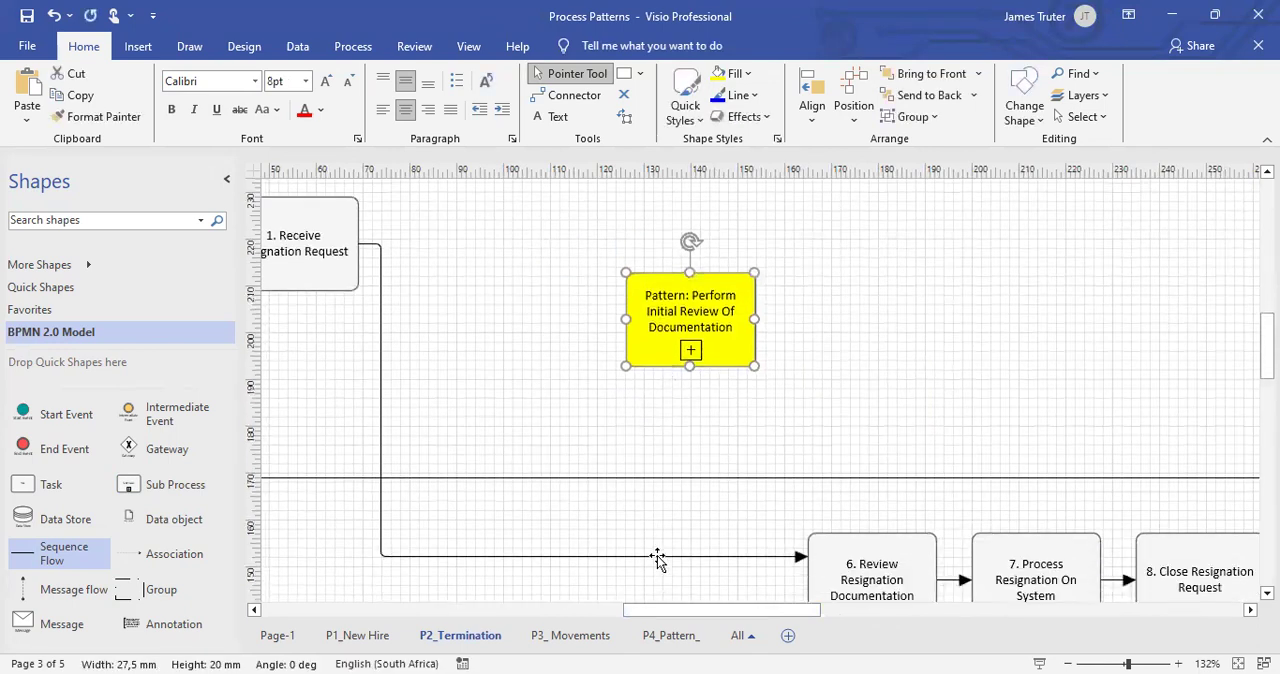
click(654, 556)
drag(808, 556, 494, 265)
click(512, 330)
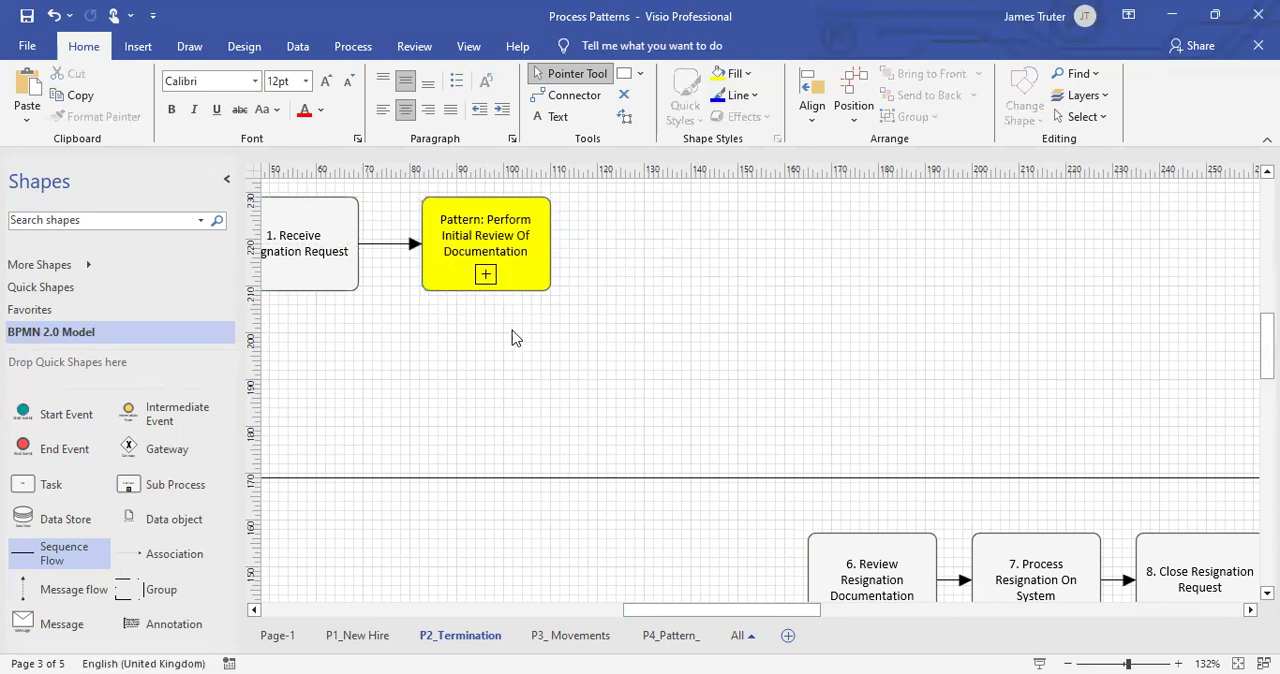
Move tasks 6 to 8, the End event and the Data Store along the Team Leader lane to beneath the pattern sub process.
scroll(512, 332, down, 3)
drag(657, 376, 1110, 600)
drag(793, 405, 591, 394)
click(586, 300)
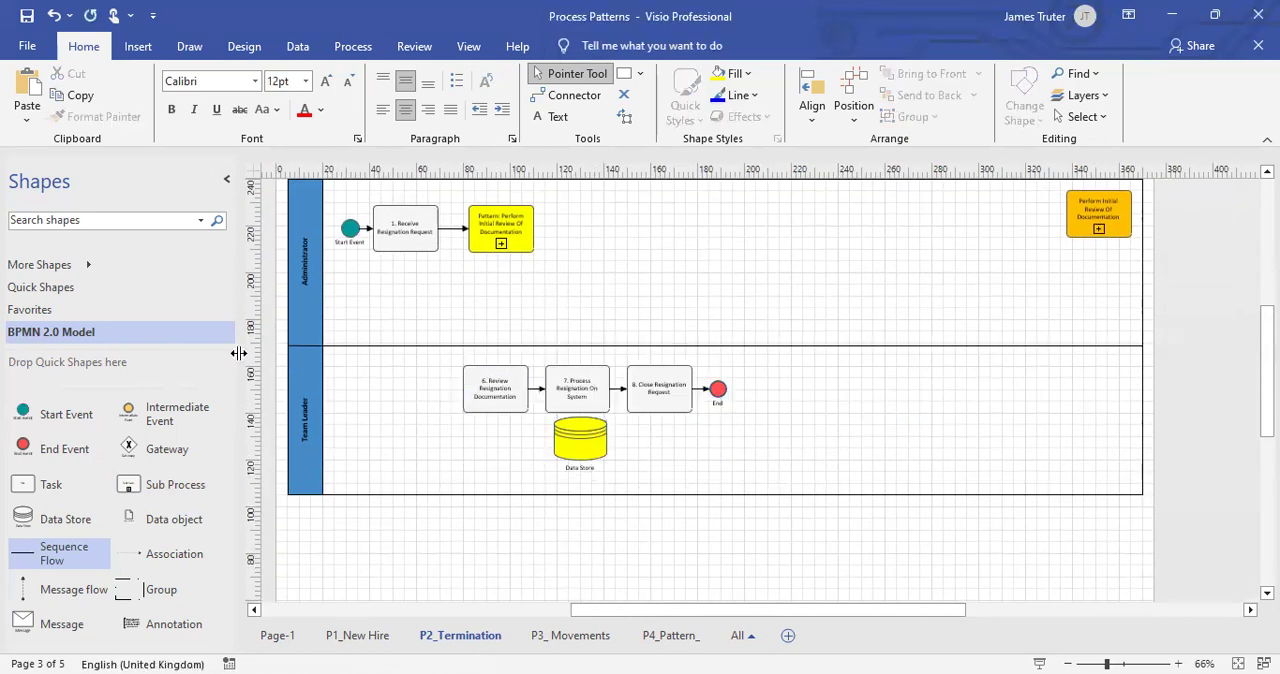
Add a Sequence Flow from the yellow pattern sub process down to "6. Review Resignation Documentation" in the Team Leader lane.
drag(35, 557, 501, 252)
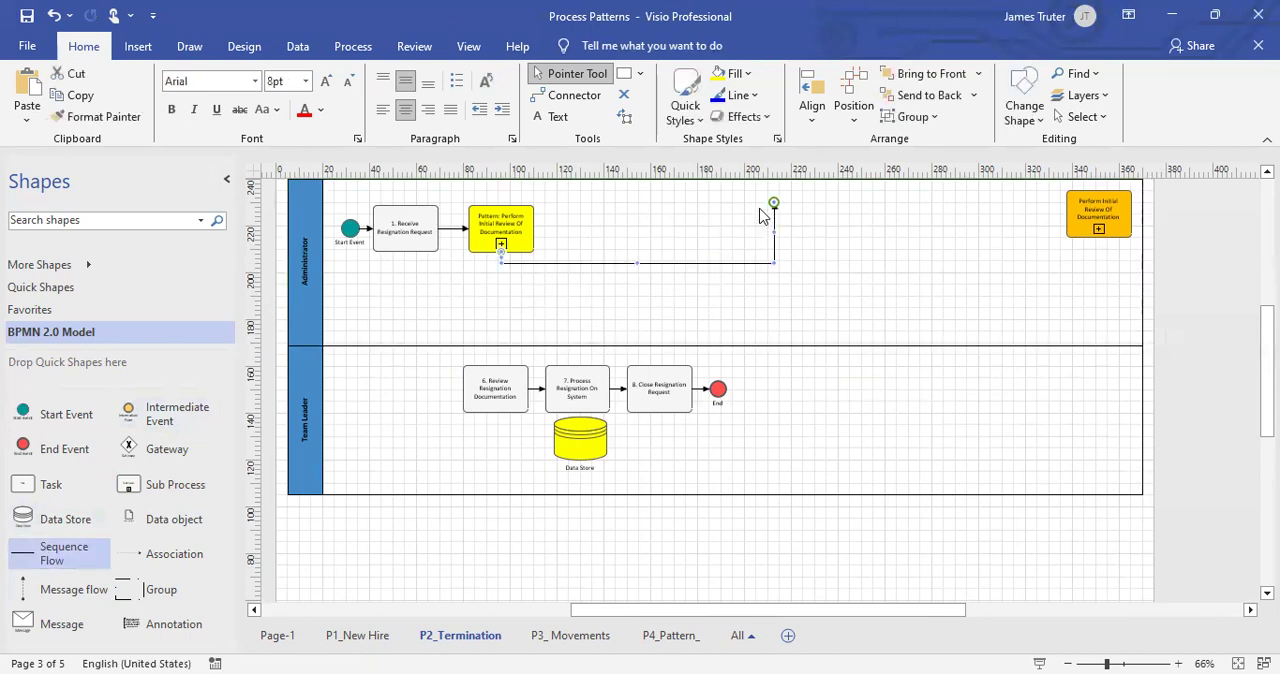
drag(773, 203, 495, 364)
click(630, 300)
Align the yellow pattern sub process and "6. Review Resignation Documentation" with each other on their vertical centre line.
click(515, 230)
shift+click(502, 386)
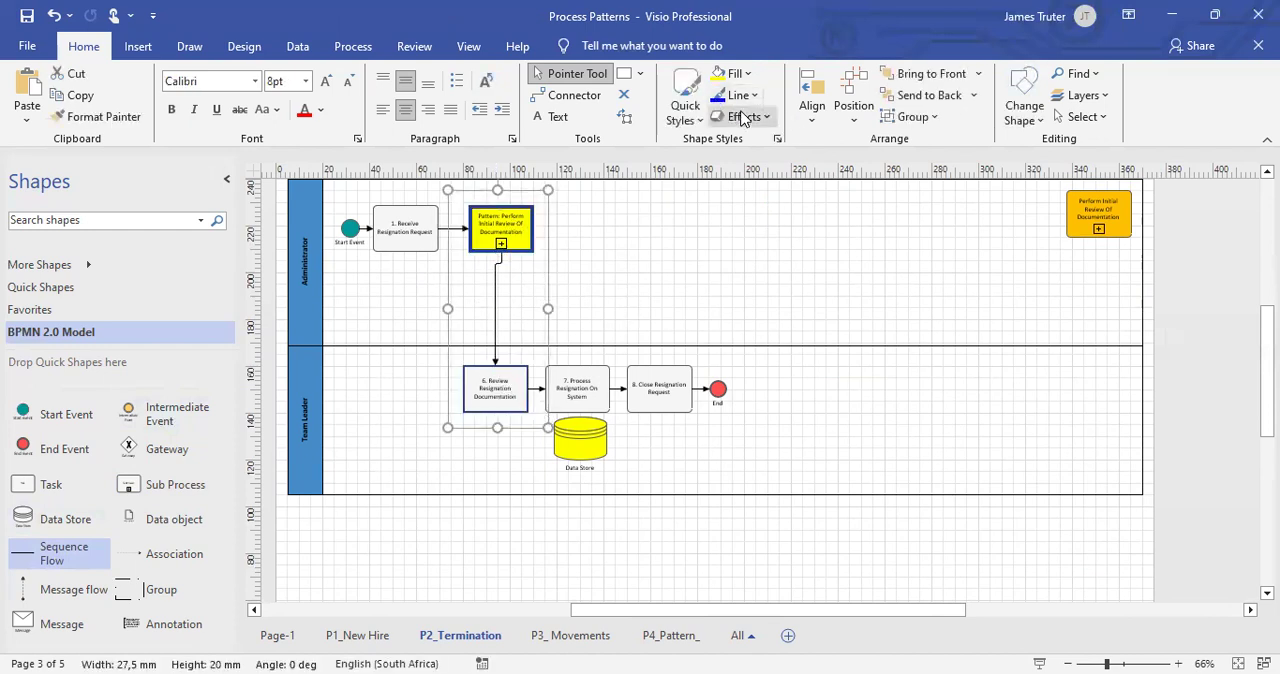
click(815, 128)
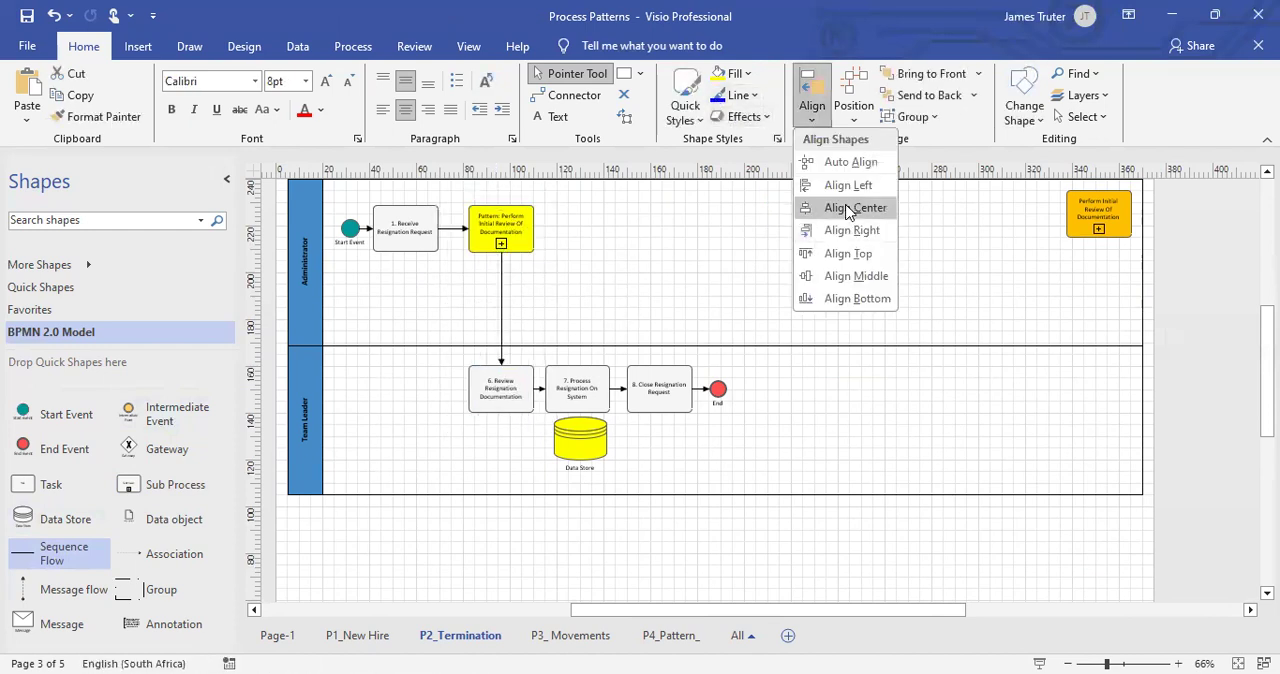
click(853, 207)
Delete the orange "Perform Initial Review Of Documentation" sub process at the far end of the Administrator lane and save the document.
click(1086, 220)
key(Delete)
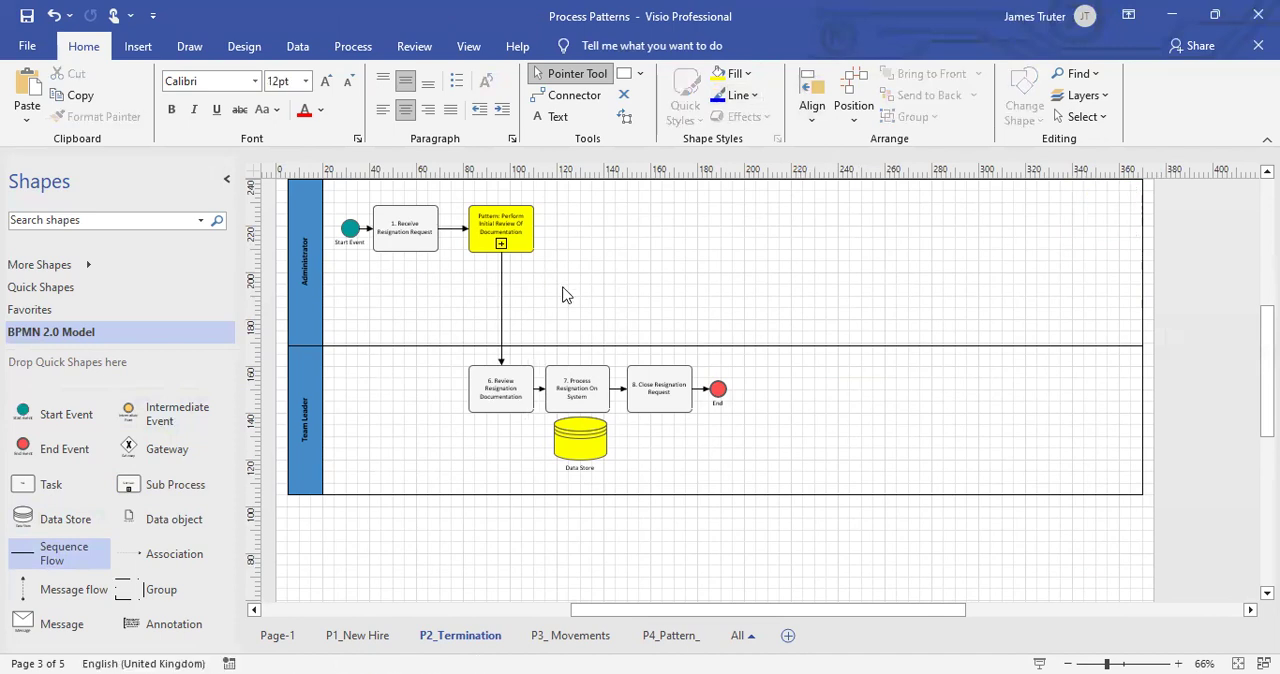
scroll(563, 294, up, 2)
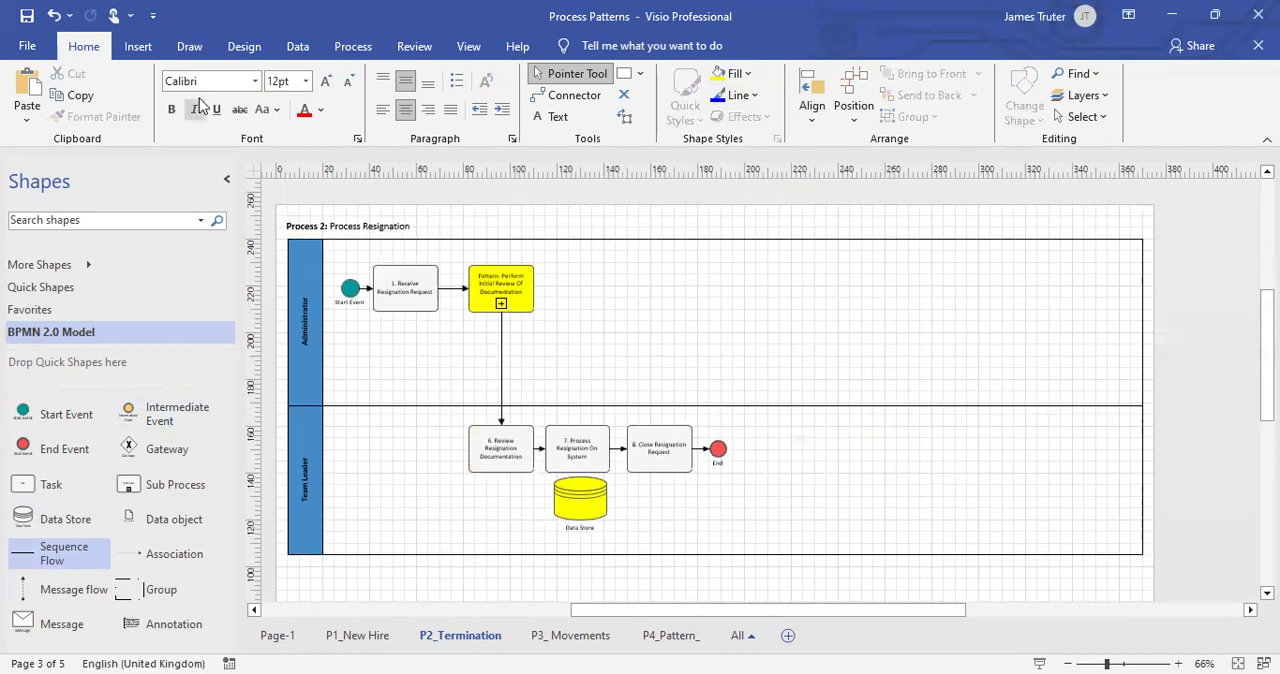
click(26, 19)
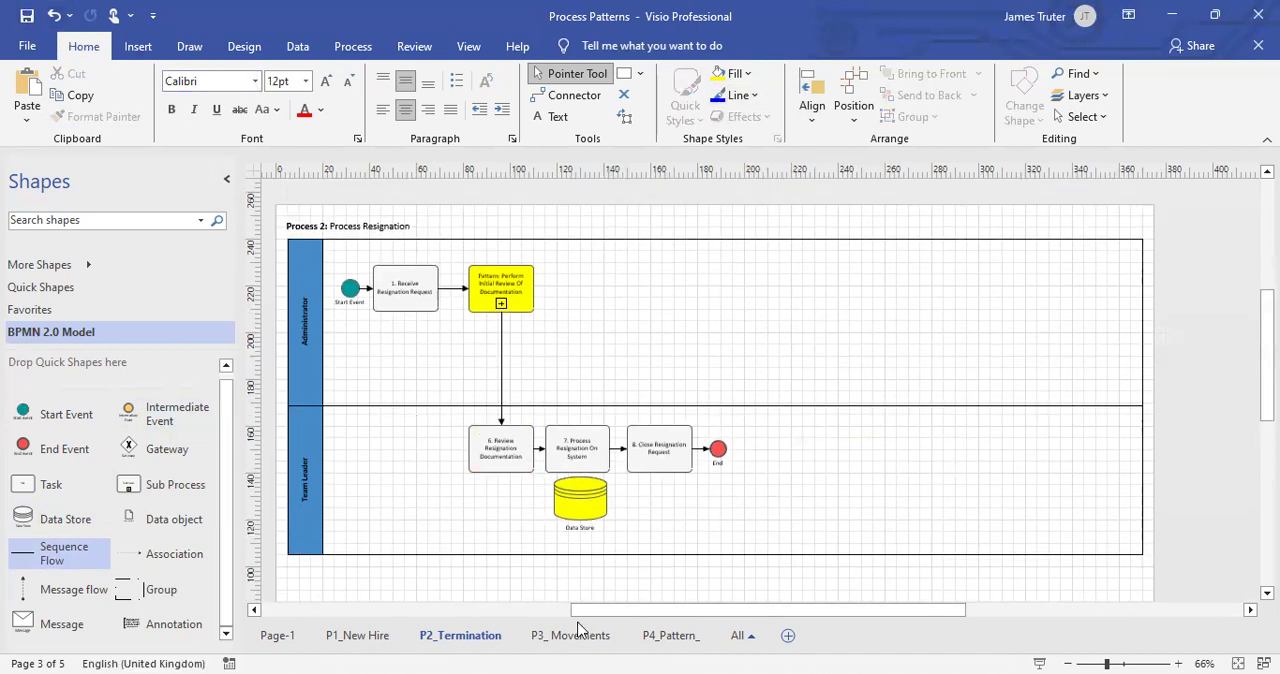
Copy the yellow pattern sub process from the resignation process and open the P3_ Movements page.
click(491, 281)
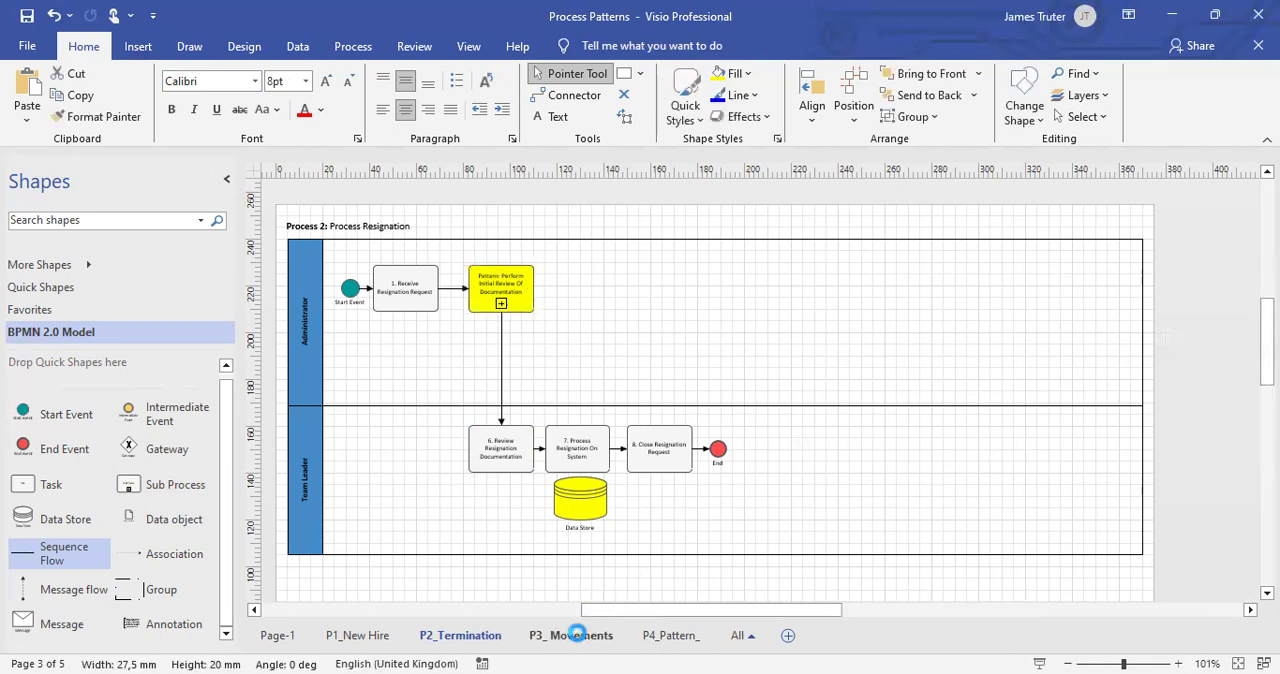
click(570, 635)
scroll(641, 493, down, 2)
drag(703, 609, 727, 617)
scroll(749, 514, down, 1)
scroll(531, 360, down, 1)
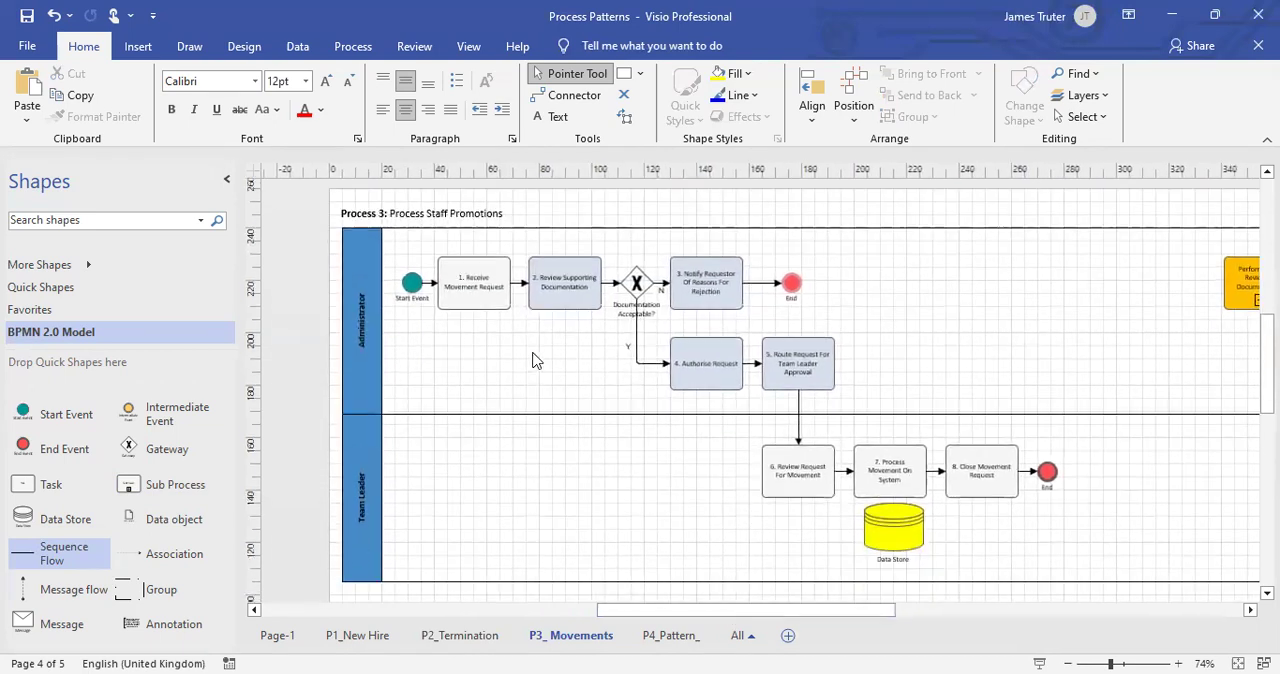
Delete tasks 2 to 5, the gateway, the End event and their connecting flows from the Administrator lane of Process Staff Promotions.
scroll(543, 357, up, 2)
click(577, 375)
click(770, 380)
click(780, 492)
click(895, 490)
scroll(903, 486, up, 1)
scroll(903, 484, down, 1)
drag(510, 252, 1008, 545)
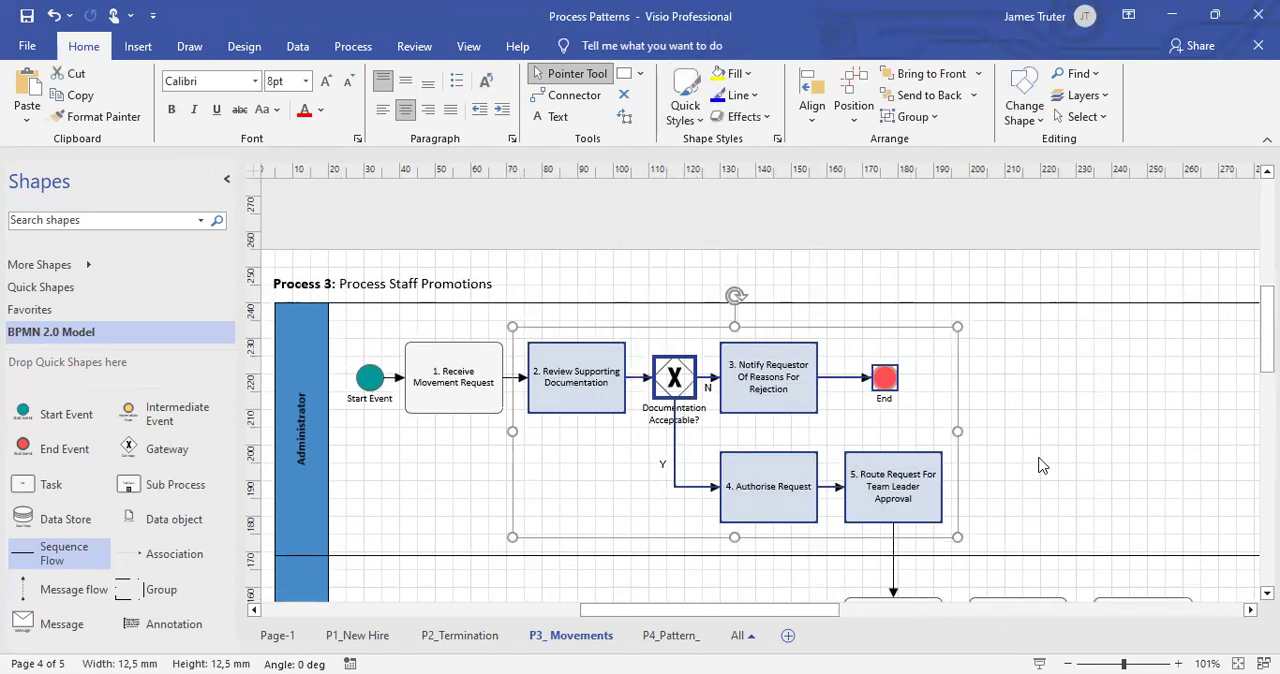
key(Delete)
Paste the pattern sub process beside "1. Receive Movement Request" and reroute that task's outgoing flow into it.
scroll(1000, 440, down, 4)
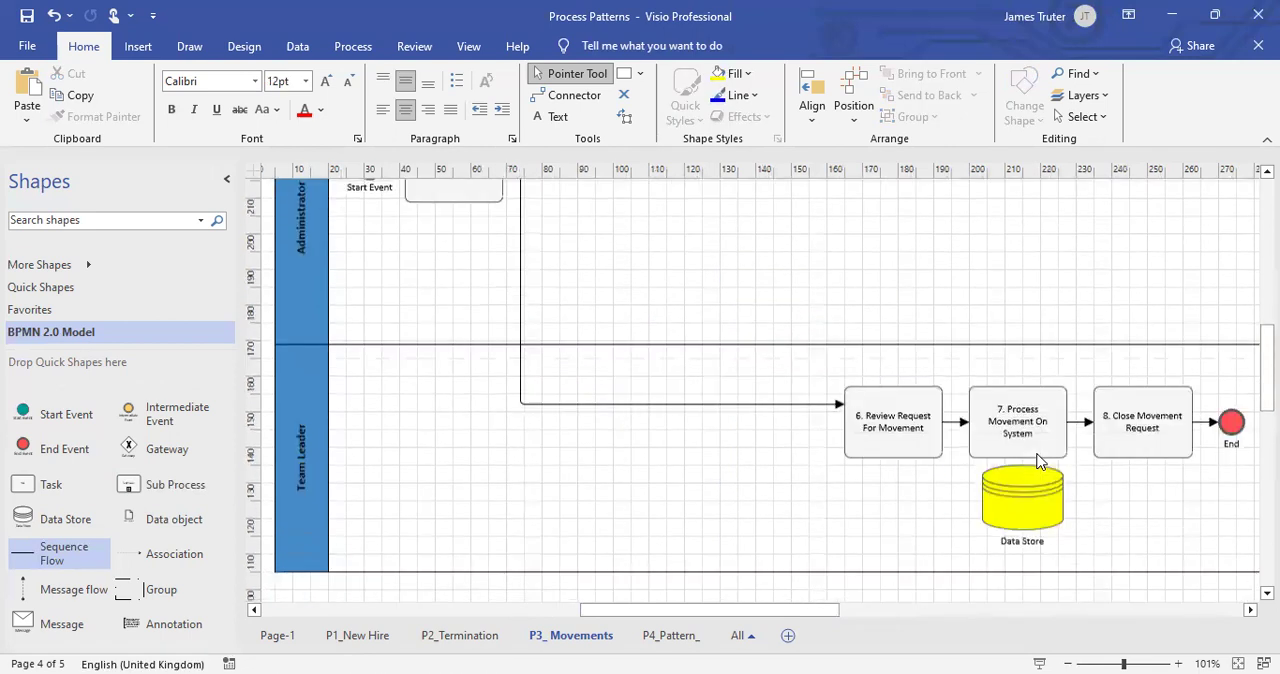
scroll(775, 280, up, 2)
scroll(765, 295, up, 3)
key(ctrl+v)
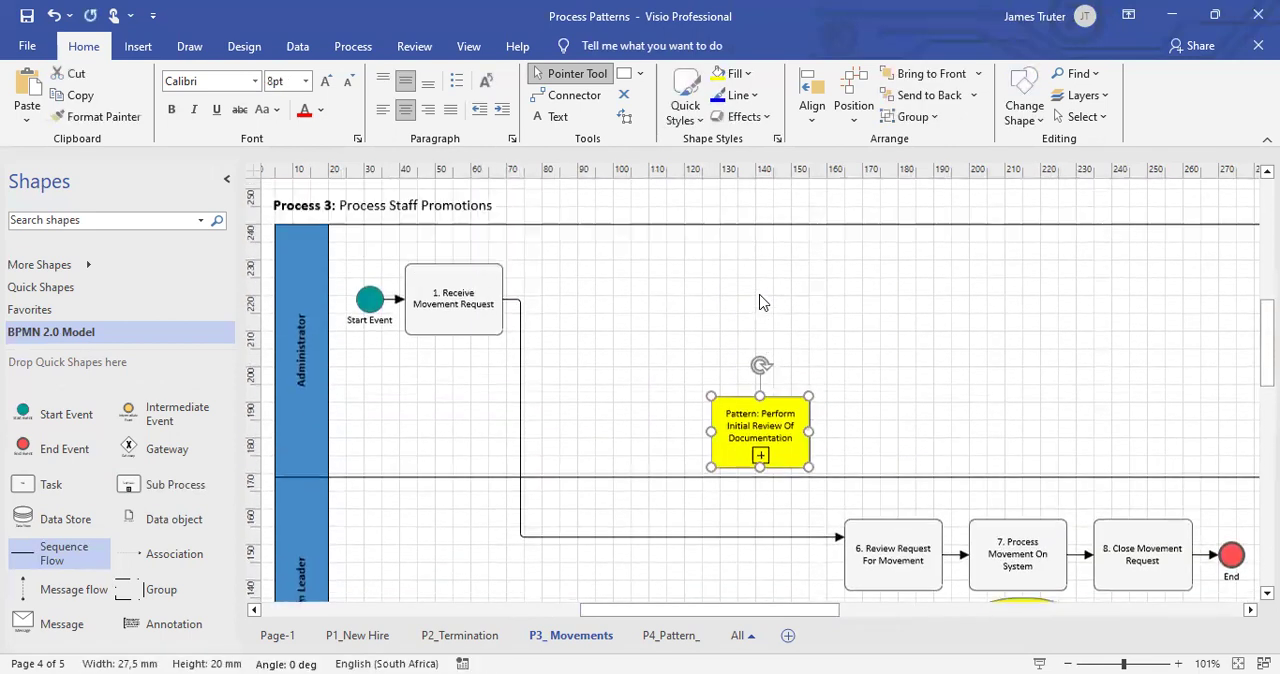
drag(766, 488, 590, 342)
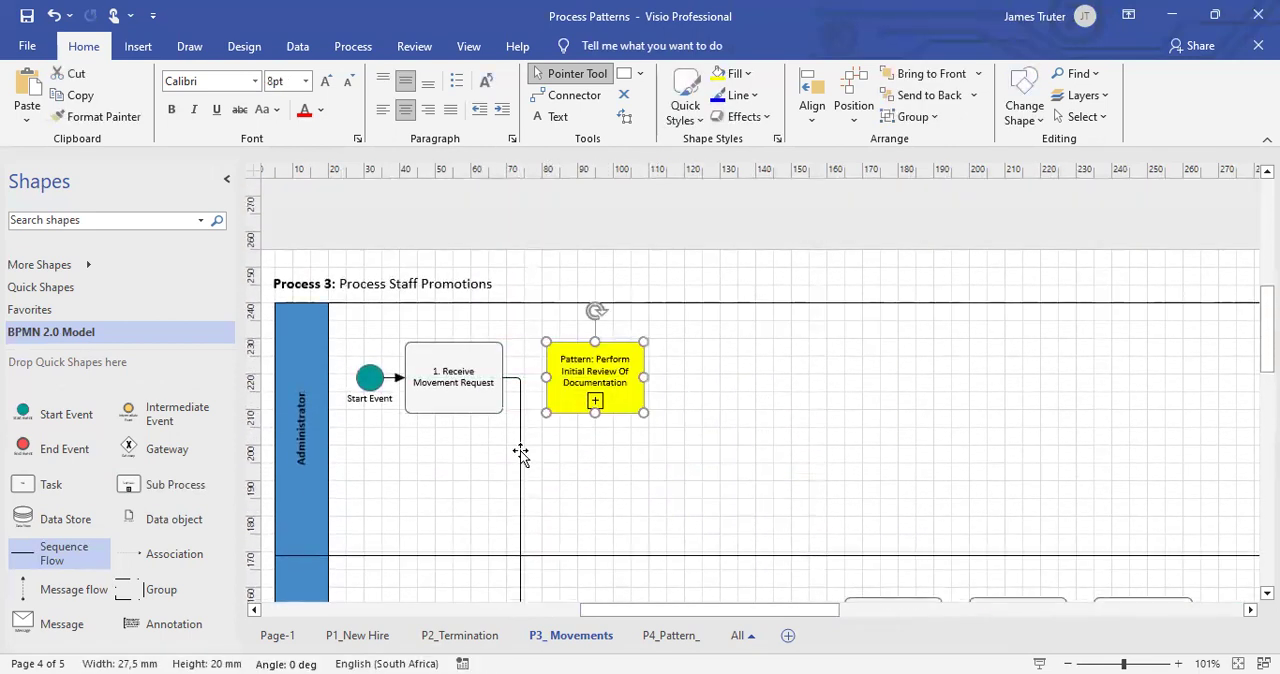
click(540, 466)
scroll(829, 472, down, 4)
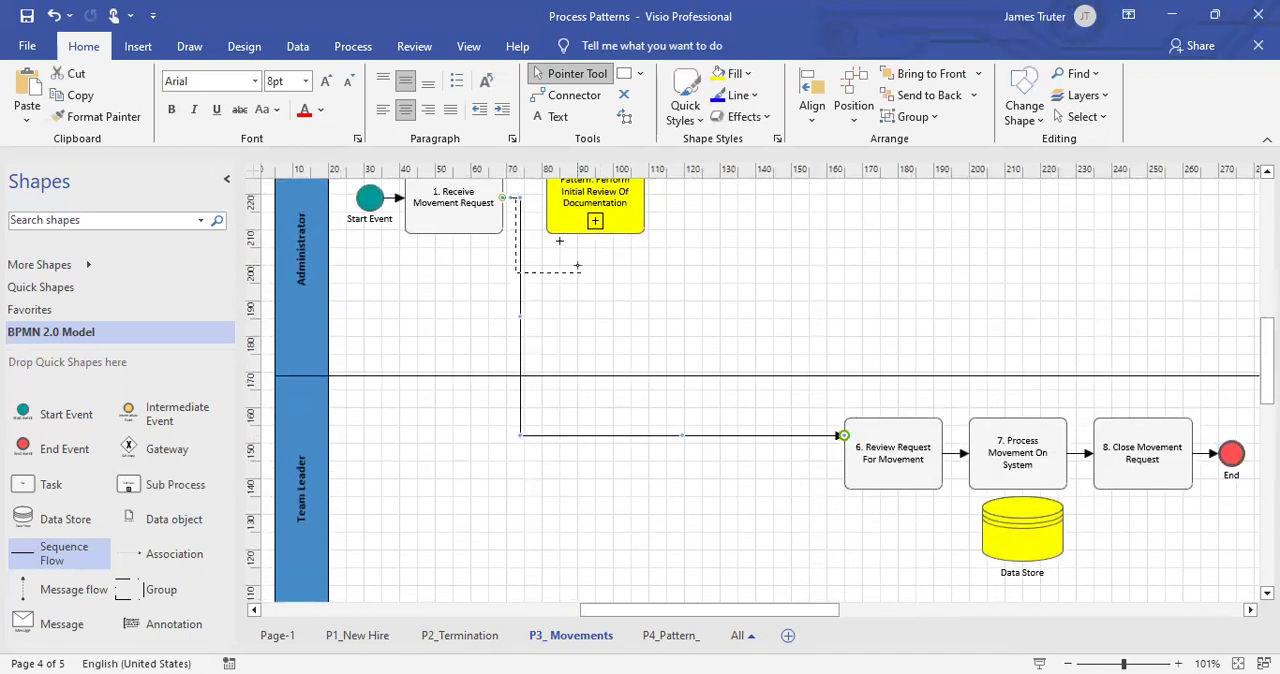
drag(548, 197, 548, 197)
Move tasks 6 to 8, the End event and the Data Store along the Team Leader lane to beneath the pattern sub process.
ctrl+scroll(597, 294, down, 2)
drag(727, 317, 1112, 579)
drag(910, 415, 681, 406)
click(646, 307)
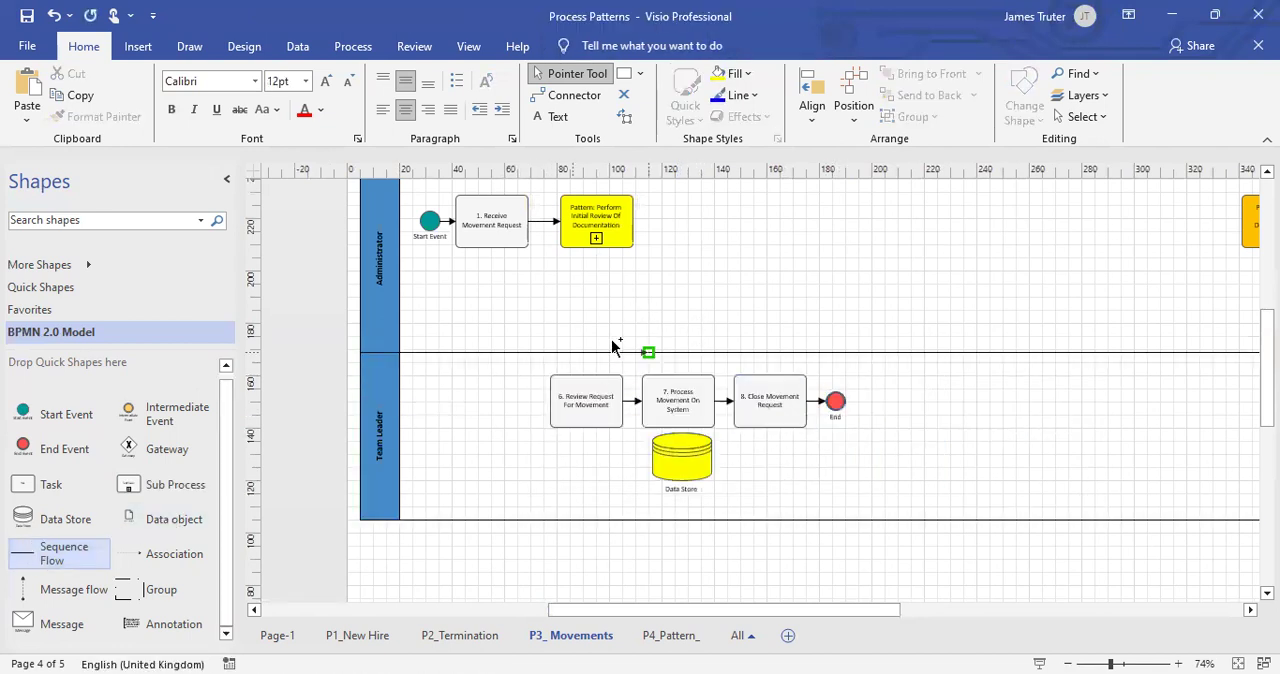
Add a Sequence Flow from the pattern sub process down to "6. Review Request For Movement".
drag(613, 346, 646, 300)
drag(838, 247, 596, 244)
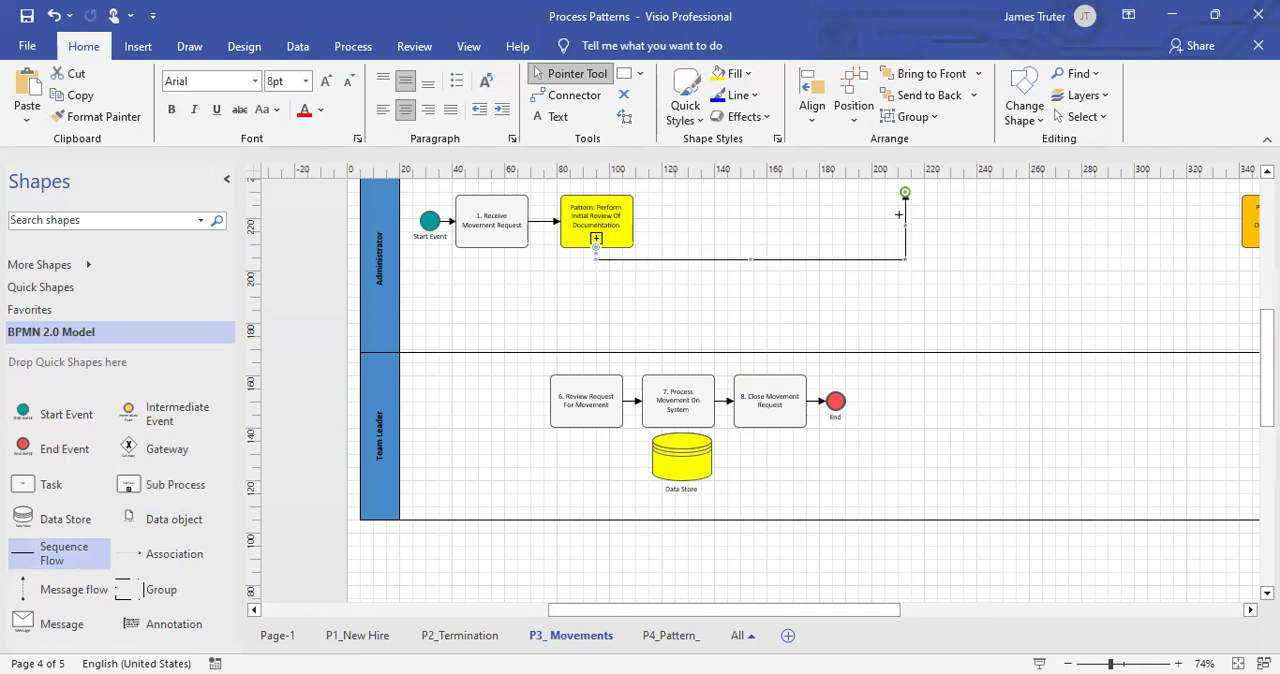
drag(587, 377, 587, 376)
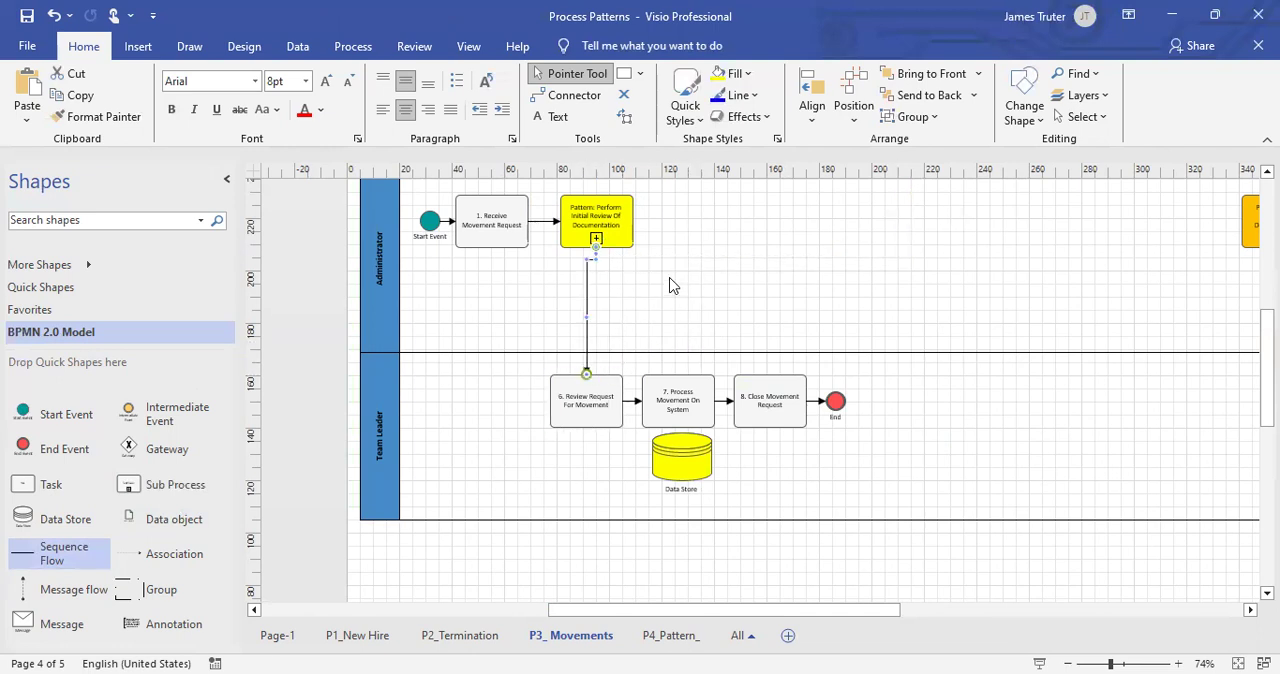
Centre-align the pattern sub process with "6. Review Request For Movement" and save the document.
click(600, 215)
shift+click(590, 398)
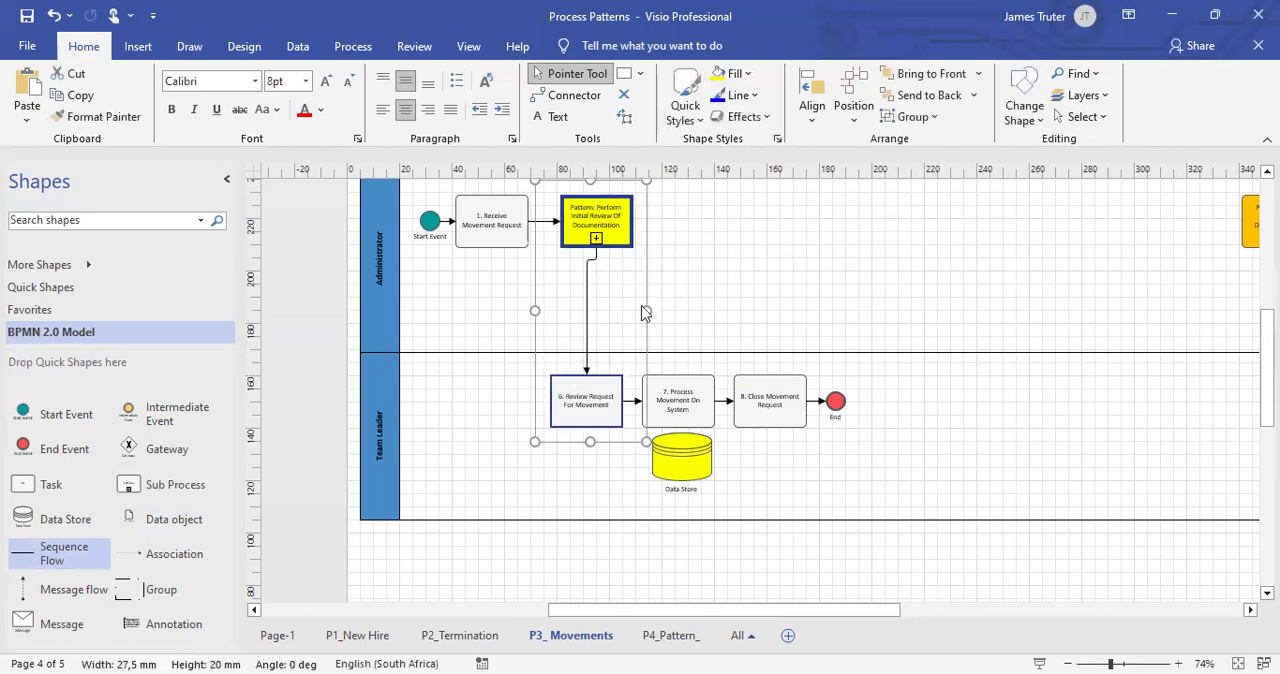
click(812, 110)
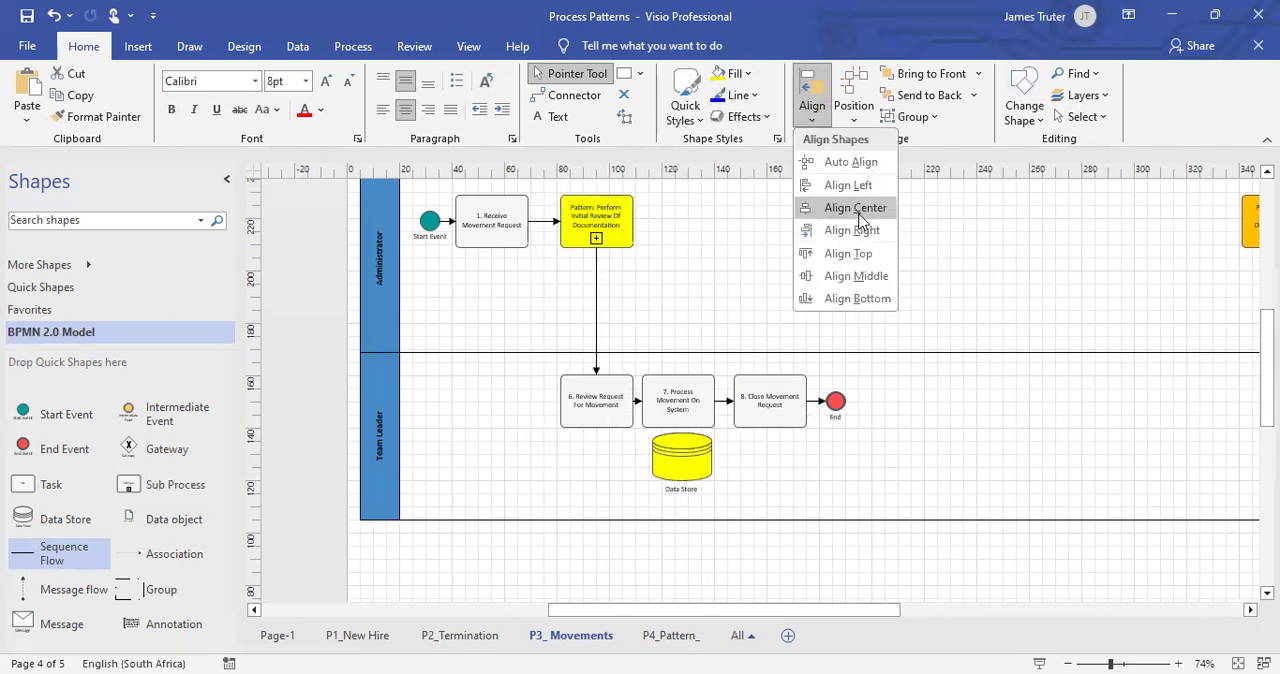
click(860, 214)
click(858, 224)
click(27, 14)
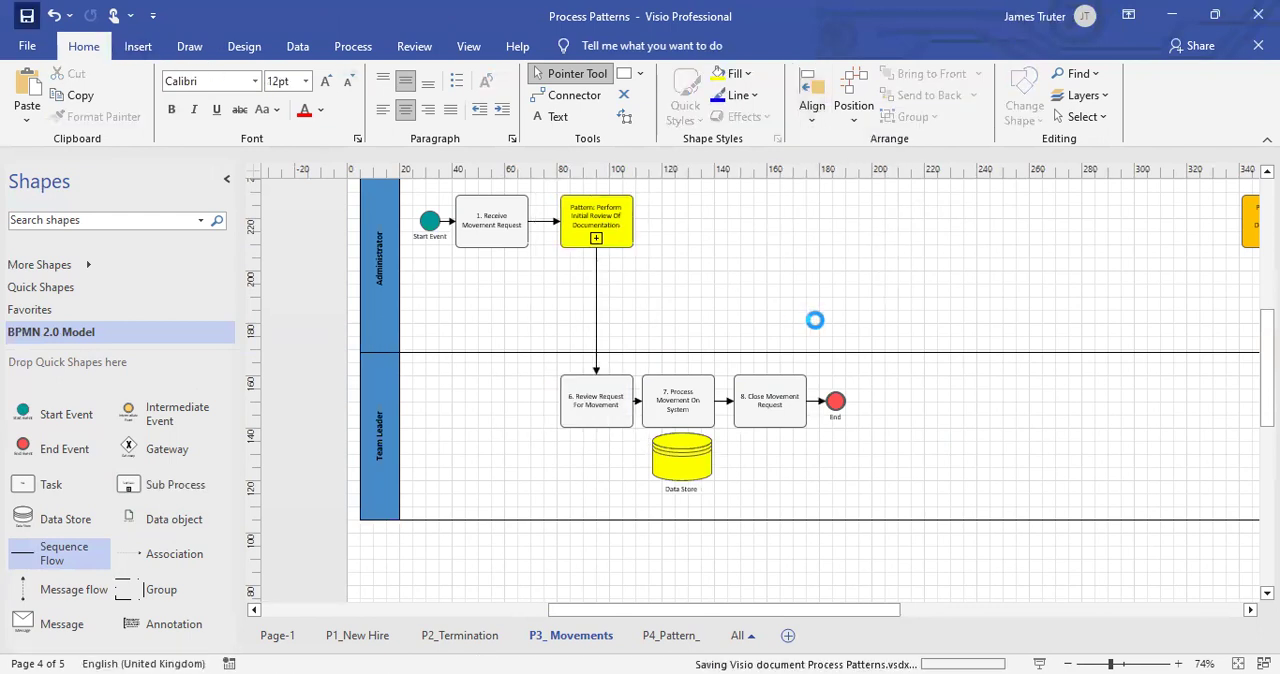
Shift tasks 7 and 8, the End event and the Data Store slightly away from "6. Review Request For Movement" to even the spacing.
scroll(814, 322, up, 1)
drag(643, 362, 710, 522)
drag(911, 343, 650, 592)
key(Right)
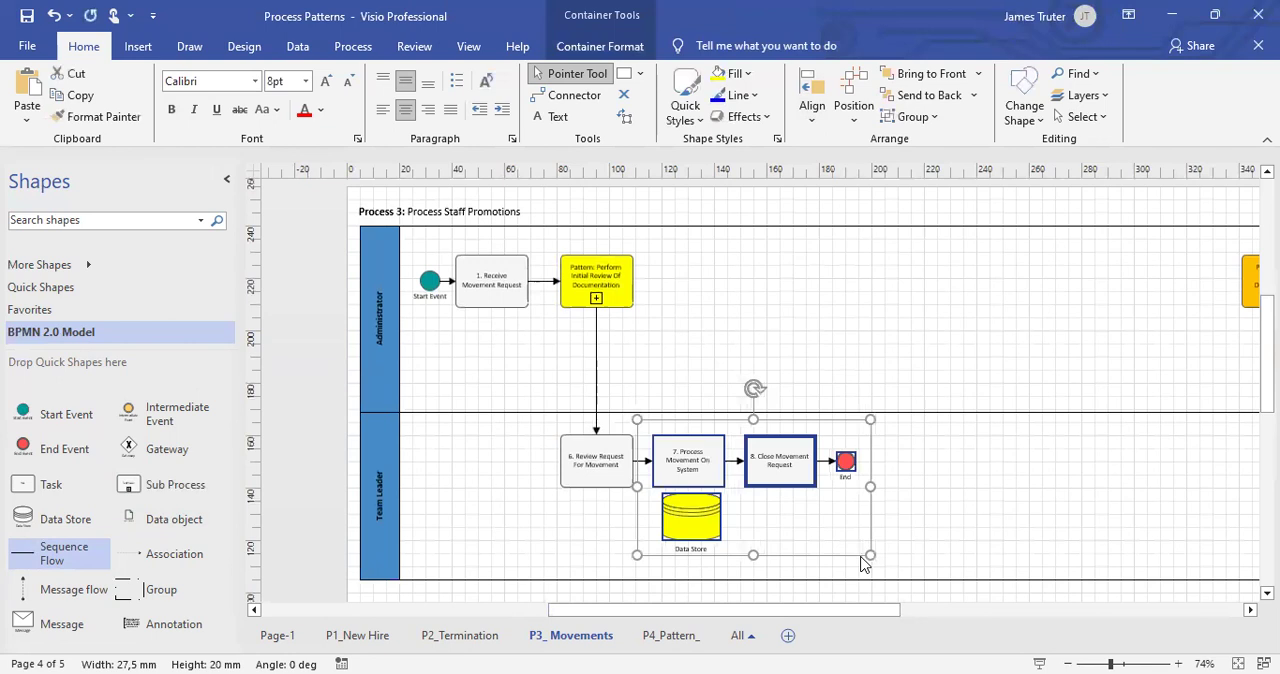
click(863, 566)
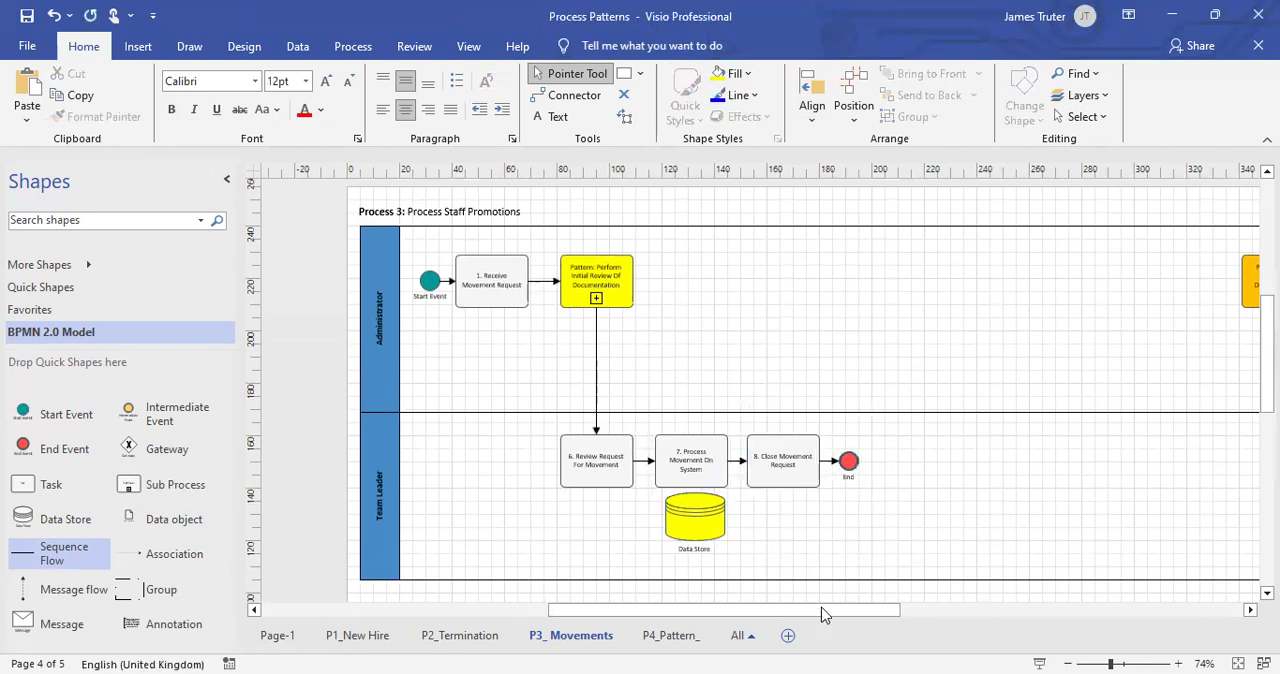
Open the P4_Pattern_ page and make the Administrator lane taller by lowering its boundary with the Team Leader lane.
click(672, 636)
scroll(722, 609, left, 3)
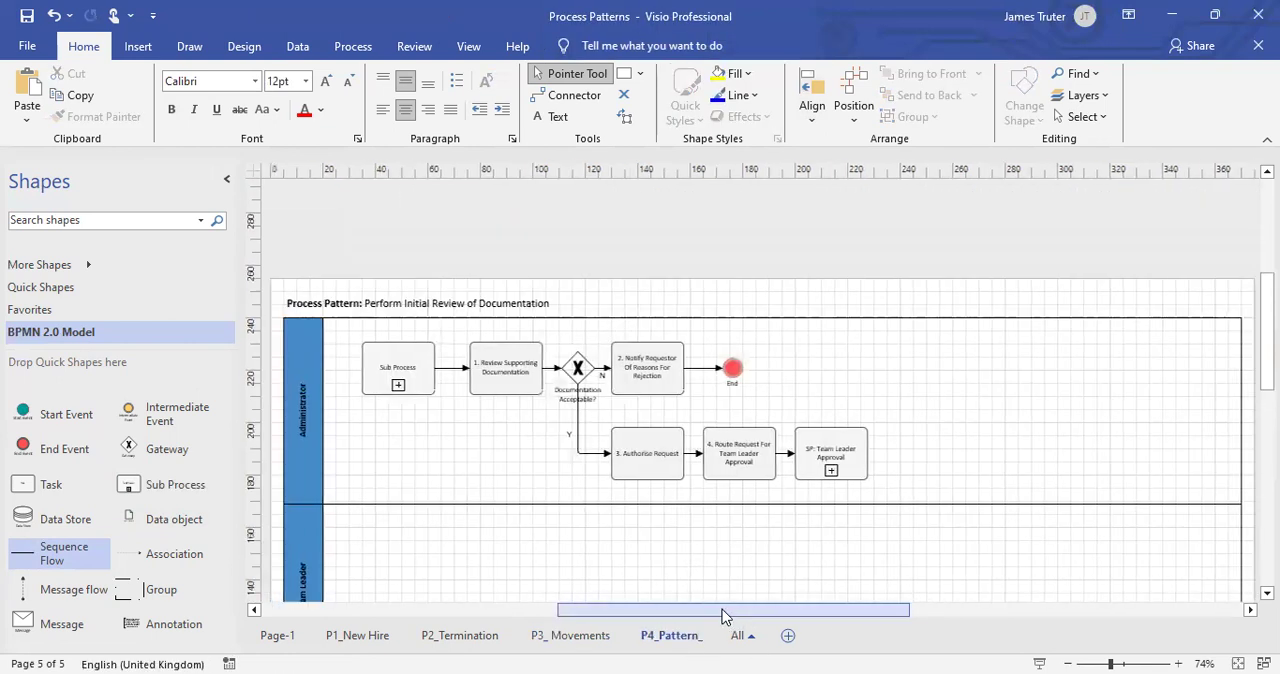
click(750, 518)
drag(858, 503, 857, 567)
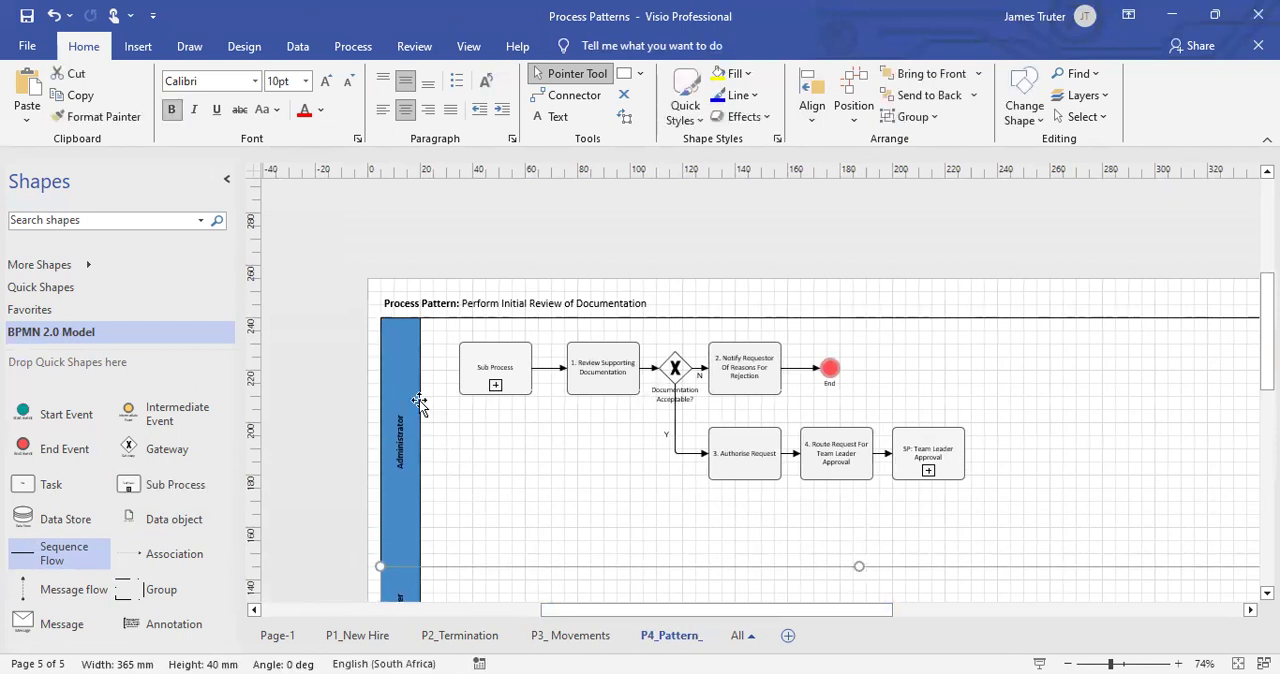
Examine the Process Pattern flow from its initial Sub Process through the gateway branches to "SP: Team Leader Approval".
scroll(423, 402, up, 2)
scroll(755, 365, up, 2)
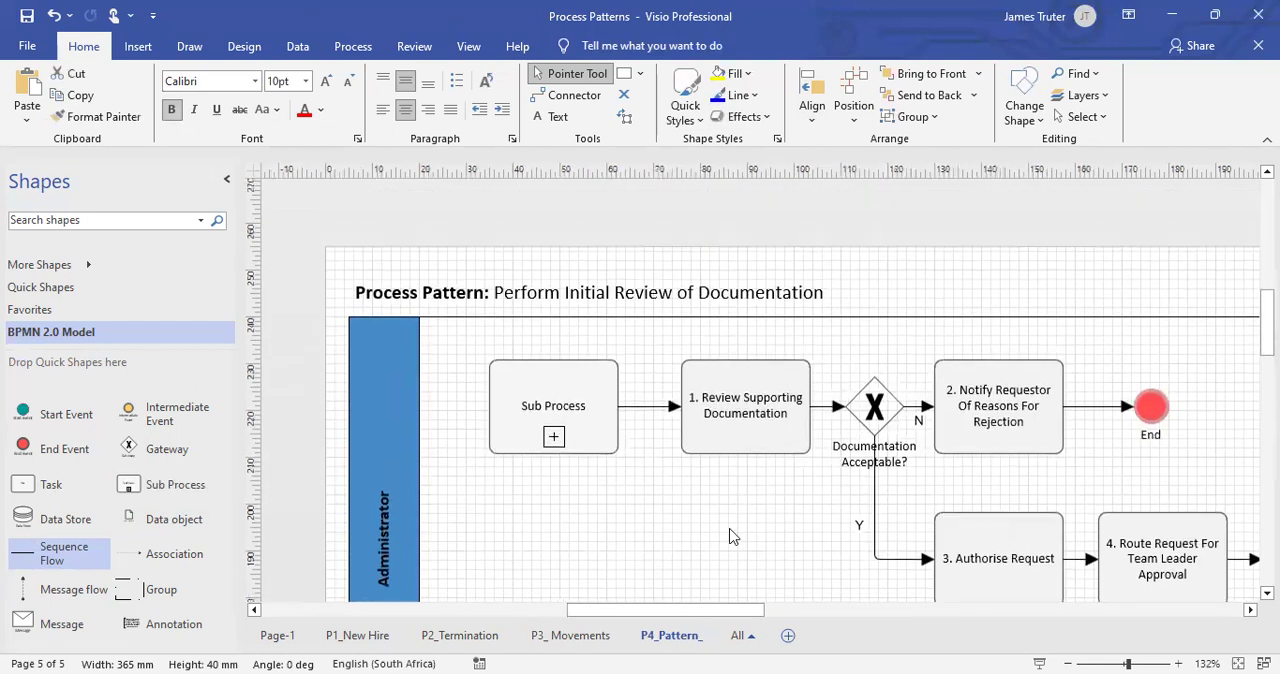
drag(708, 608, 727, 608)
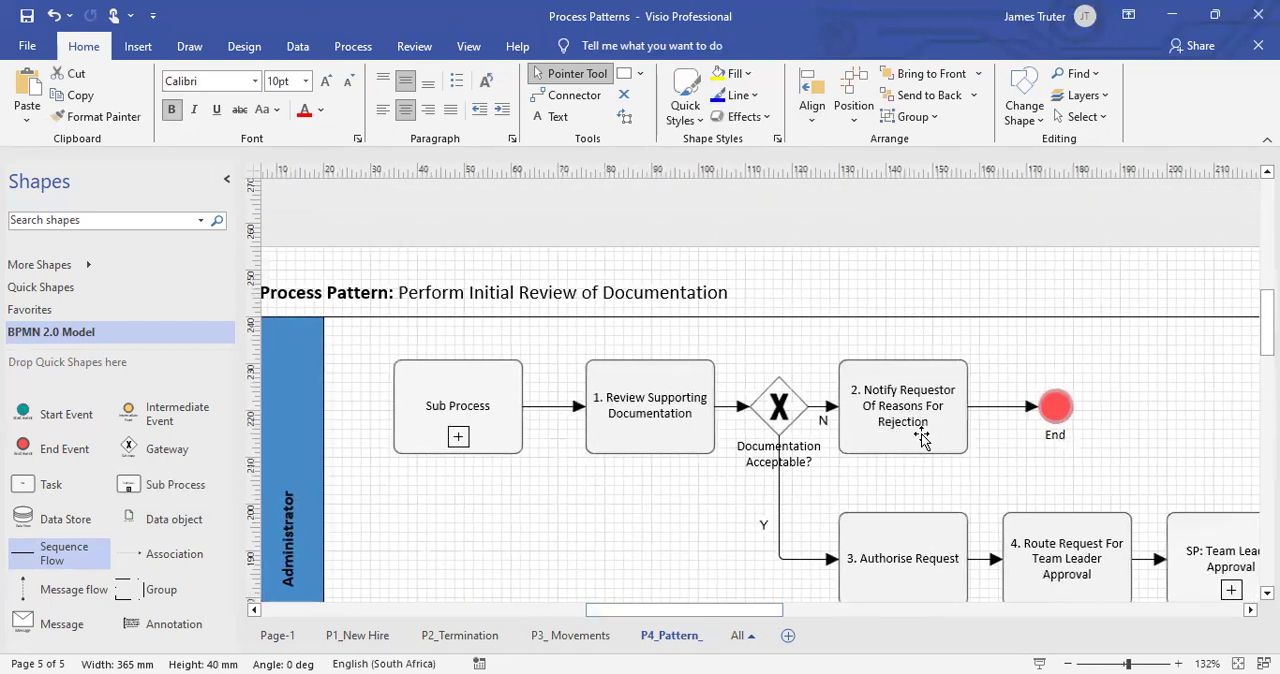
scroll(921, 440, down, 1)
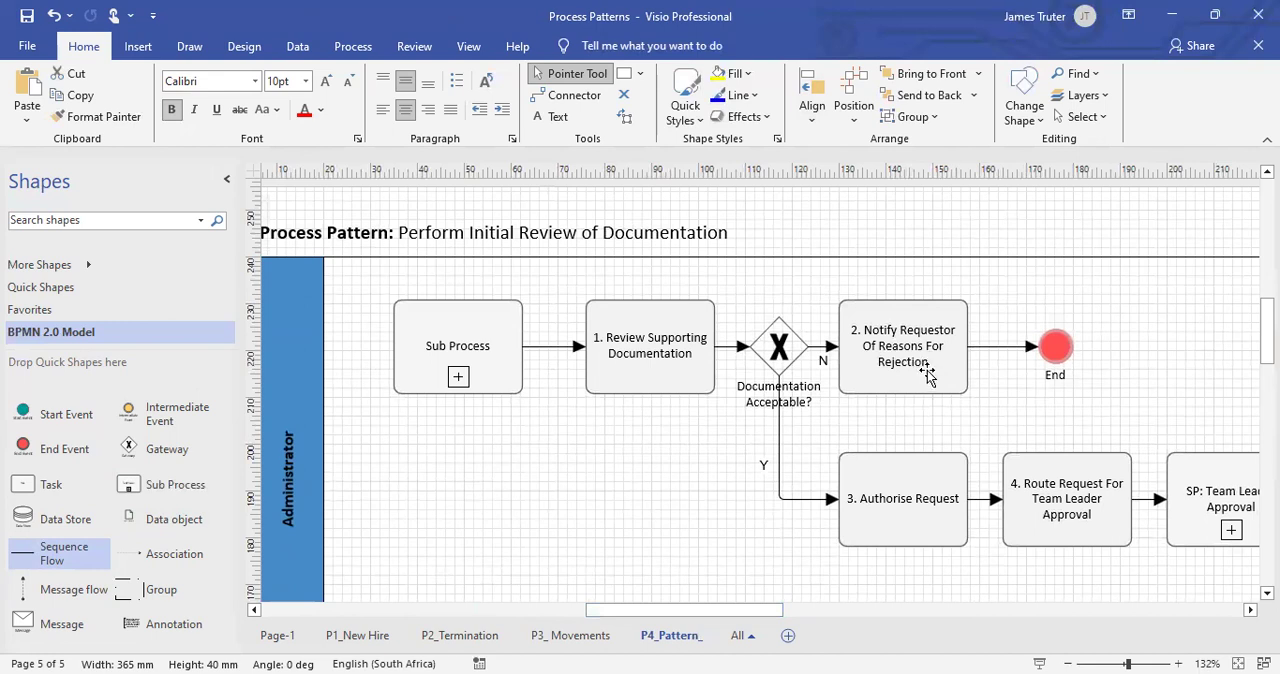
scroll(928, 376, down, 1)
click(938, 438)
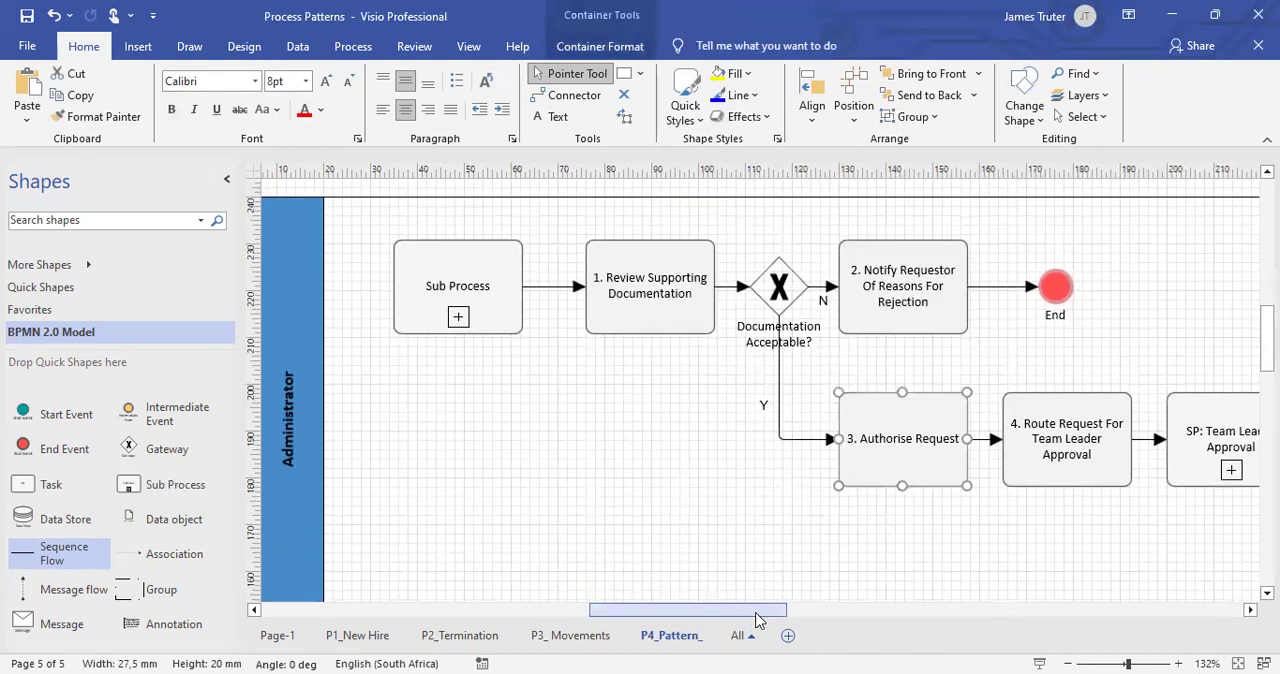
drag(757, 613, 772, 613)
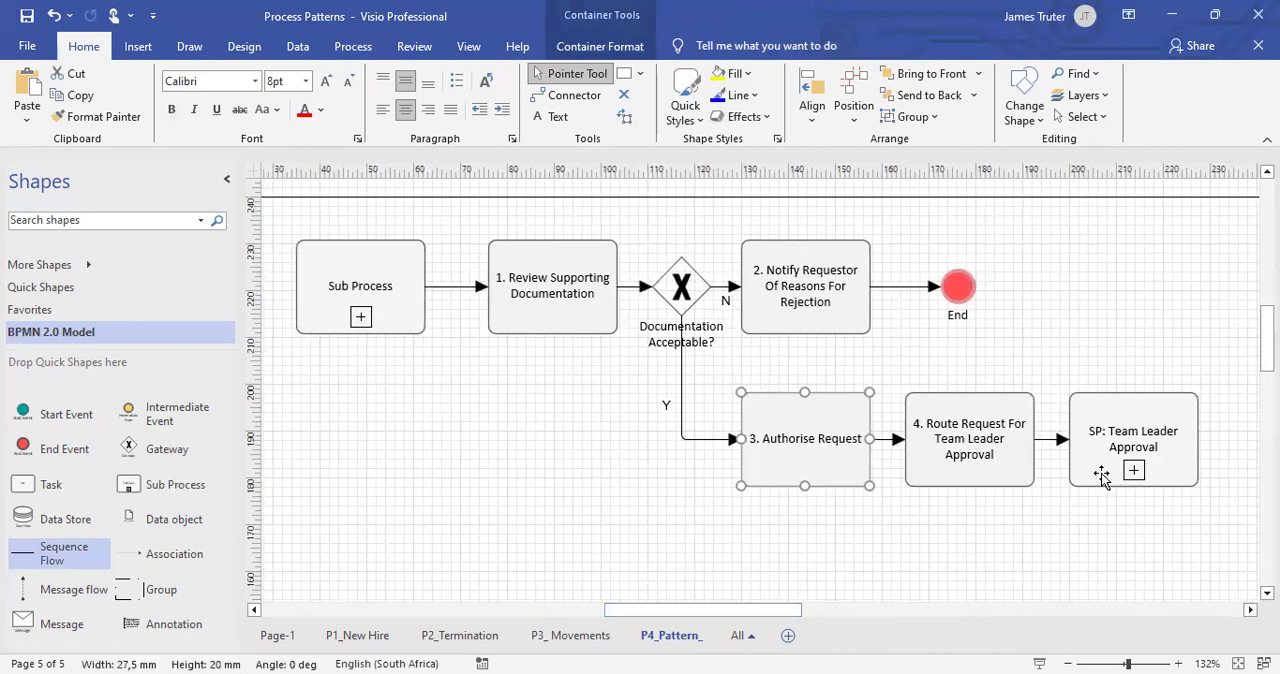
Fill the "SP: Team Leader Approval" sub process with the standard light green colour.
click(1130, 434)
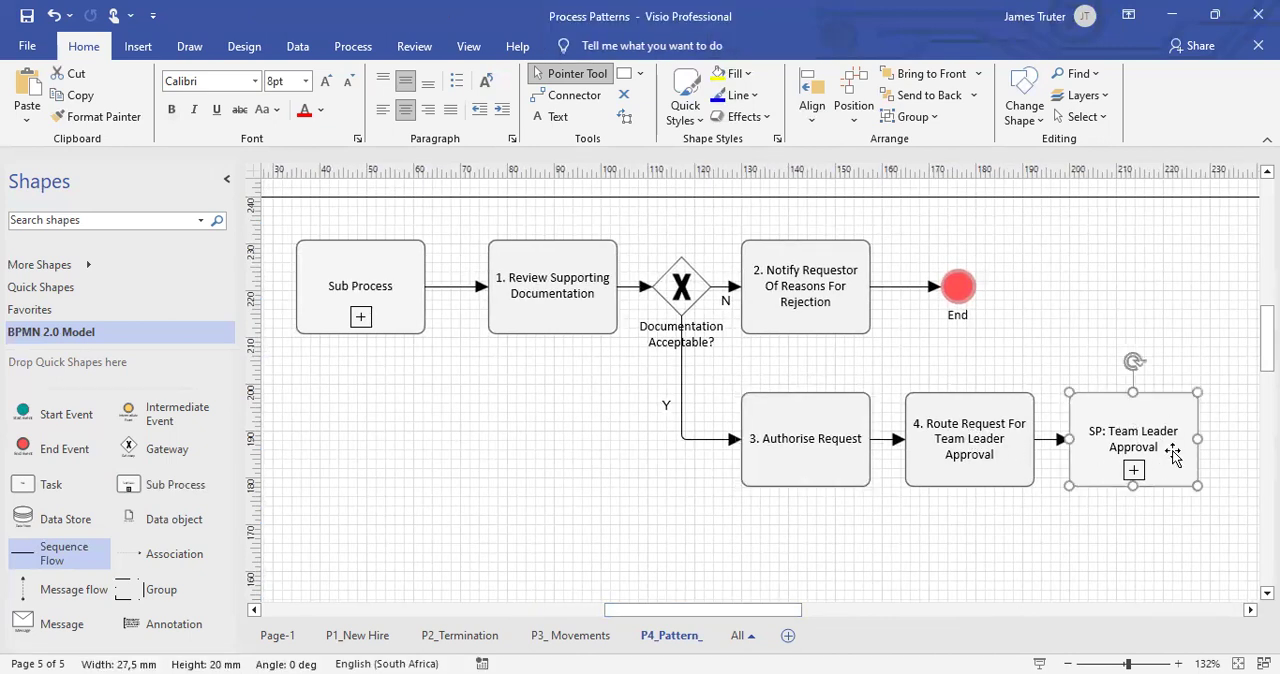
click(738, 73)
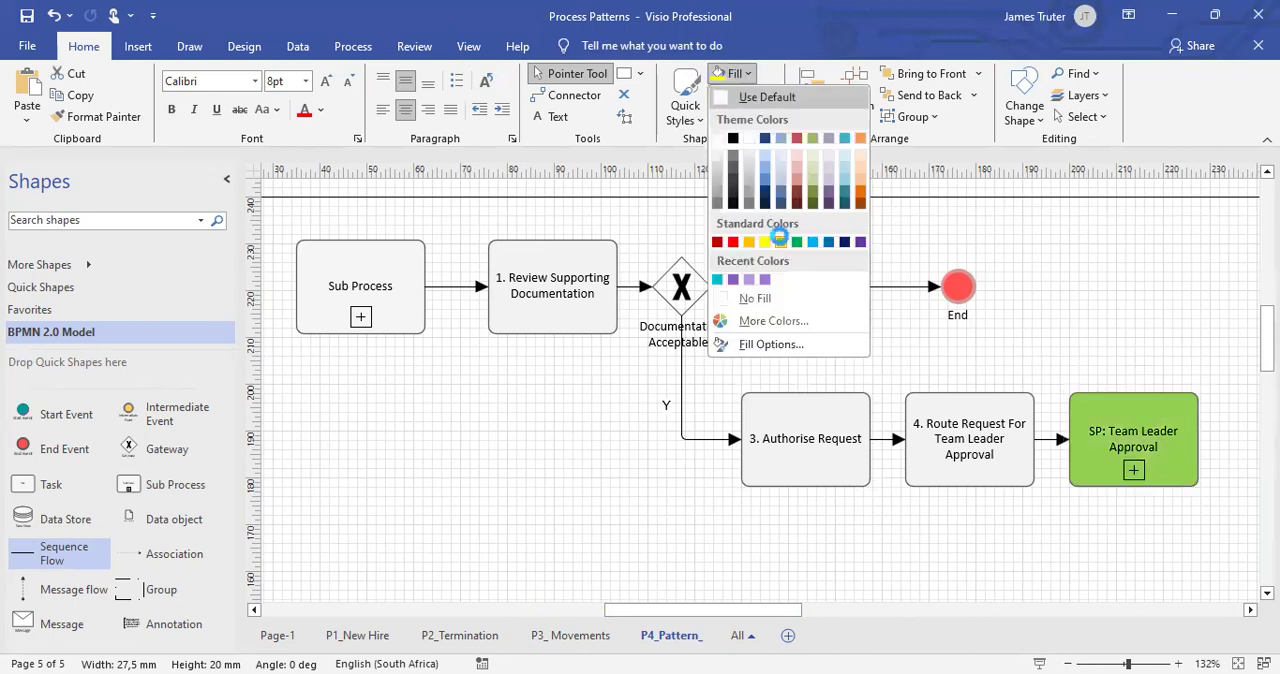
click(782, 243)
click(1062, 316)
Move the whole Process Pattern flow down to the vertical middle of the Administrator lane.
scroll(765, 621, left, 5)
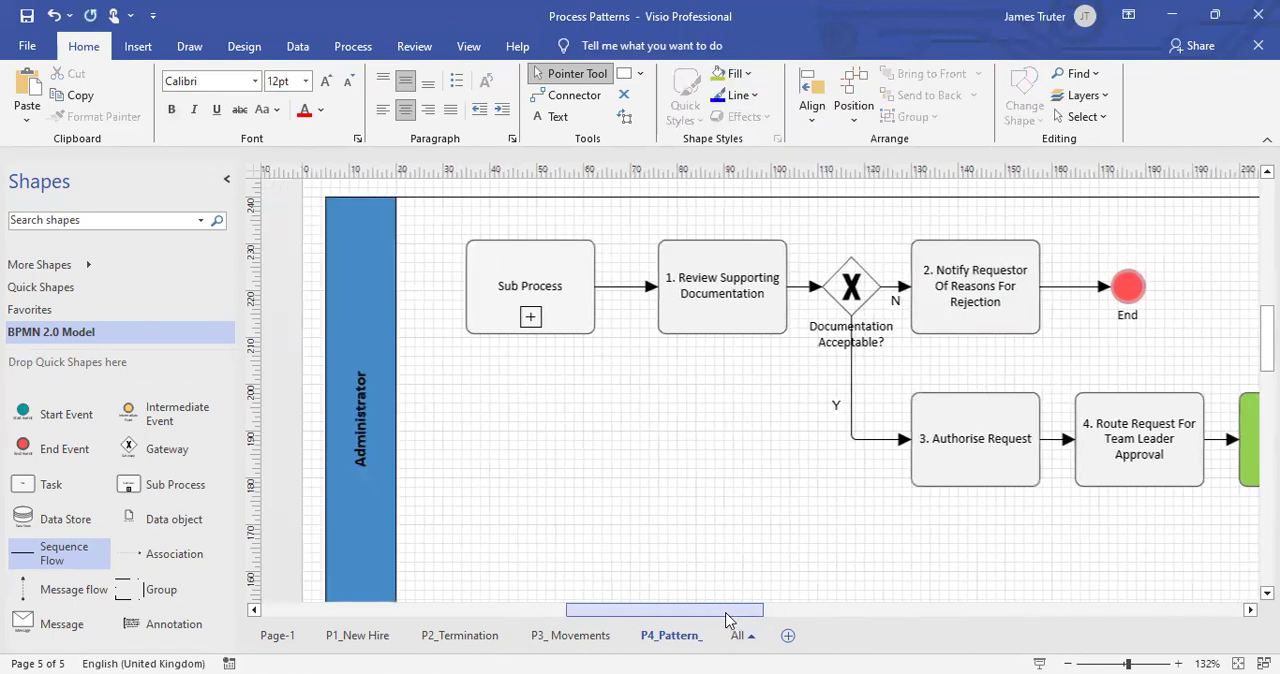
scroll(765, 621, up, 3)
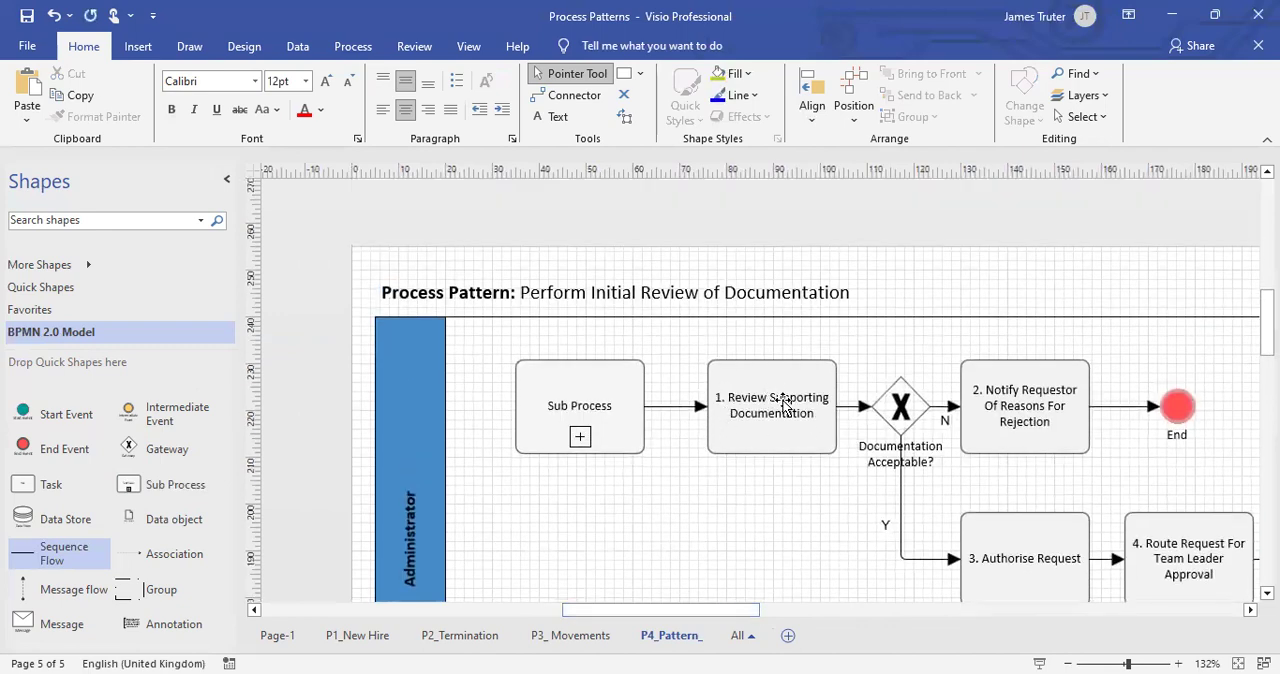
ctrl+scroll(790, 402, down, 5)
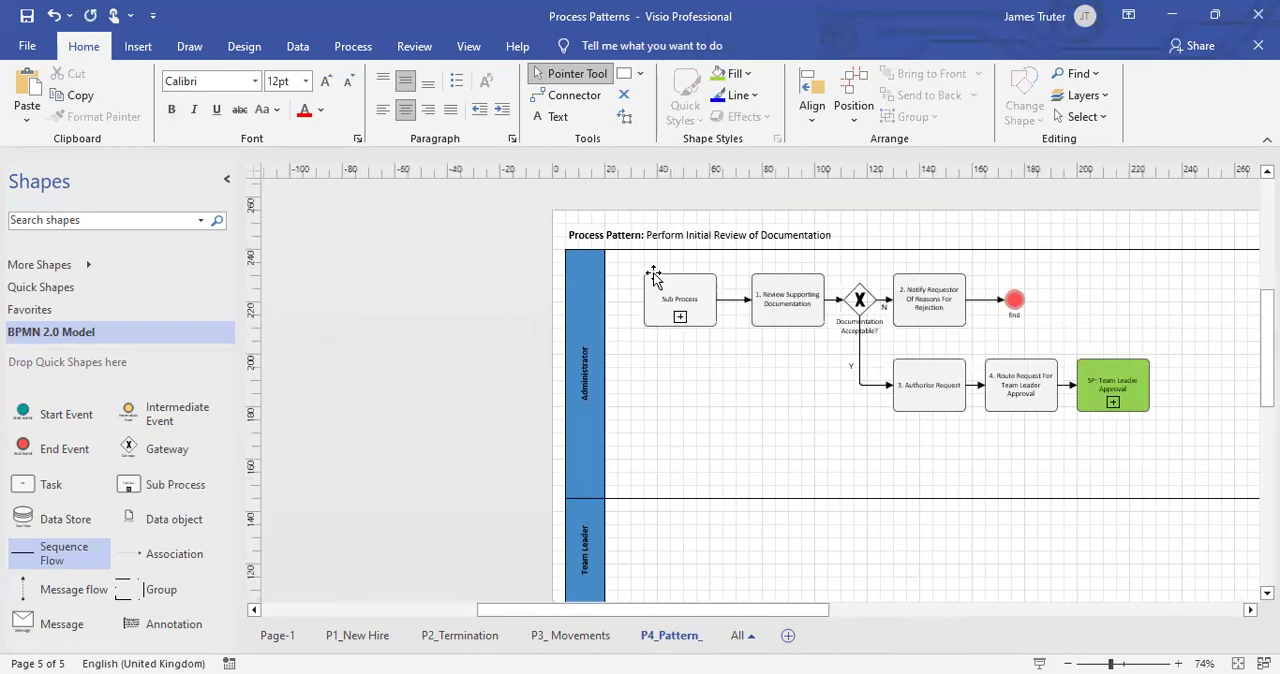
drag(625, 262, 1176, 462)
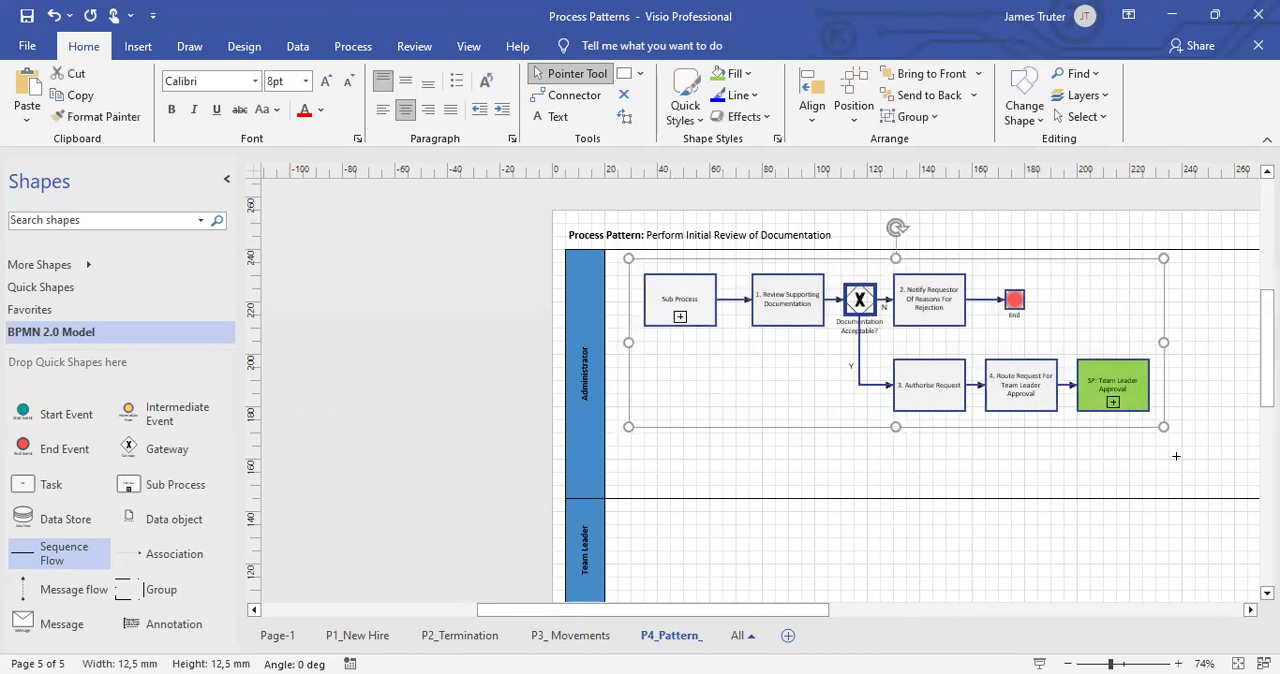
key(Down)
key(Down)
key(Down)
key(Down)
key(Down)
key(Down)
key(Down)
key(Down)
key(Down)
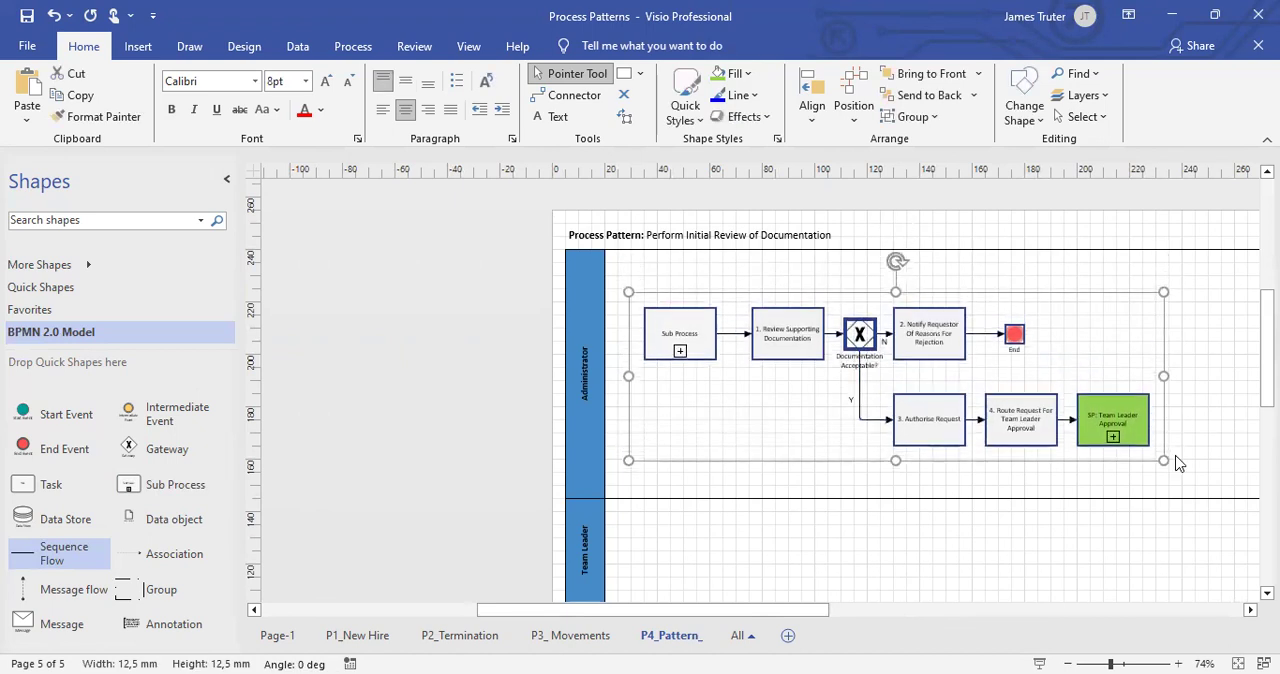
Nudge the selected Process Pattern shapes further down within the Administrator lane.
key(Down)
key(Down)
key(Down)
click(812, 412)
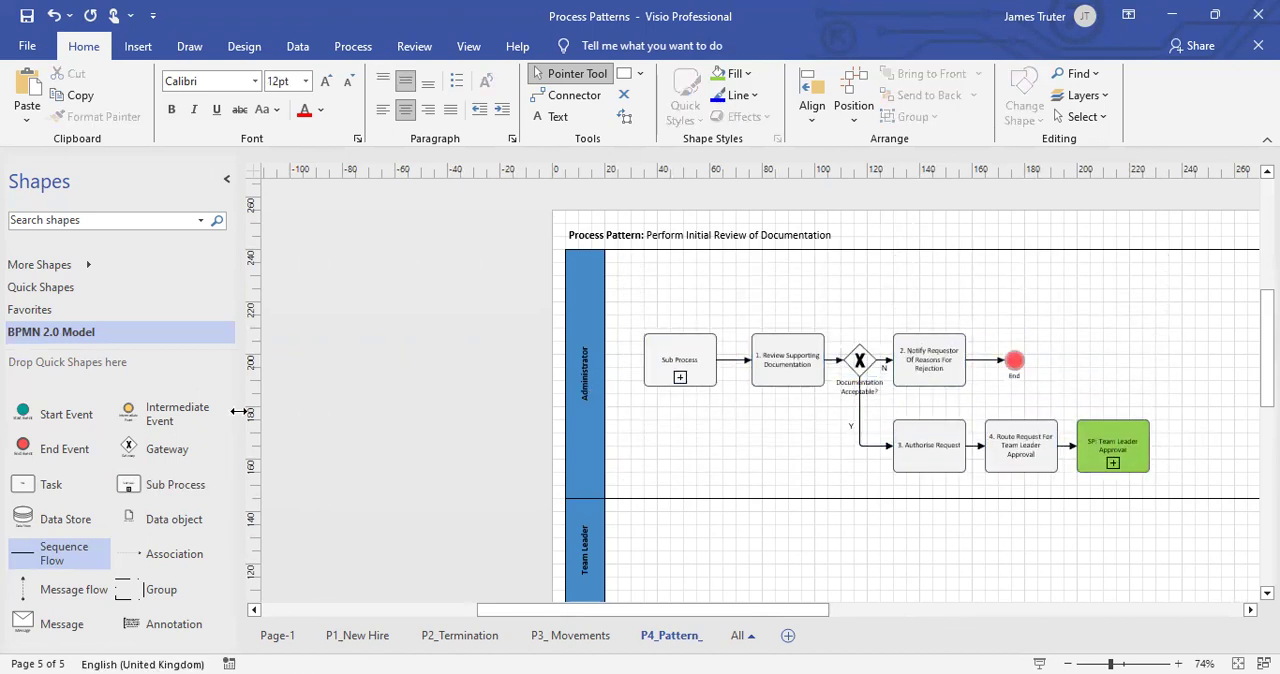
Add a Gateway near the initial Sub Process and move the Sub Process up and left in the Administrator lane.
drag(135, 449, 720, 299)
scroll(725, 305, up, 3)
click(617, 408)
drag(617, 408, 566, 313)
Duplicate the Sub Process twice and stack the copies in a column directly beneath the original.
key(ctrl+d)
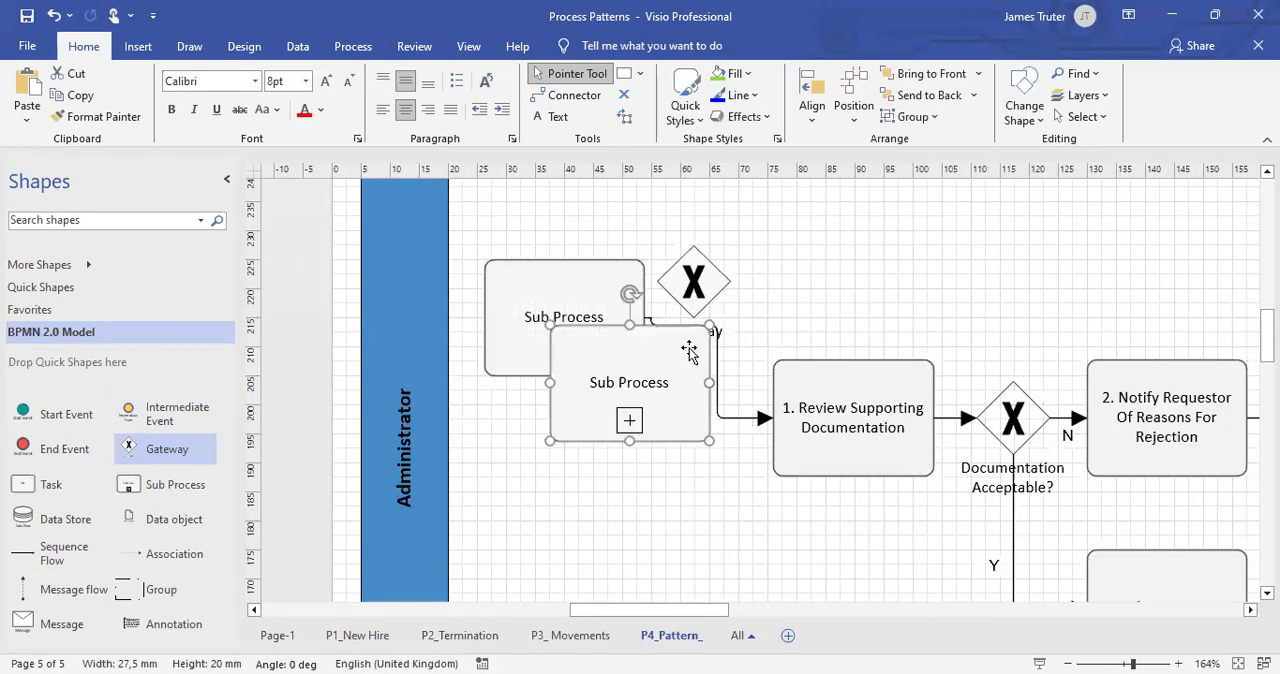
drag(657, 393, 594, 468)
scroll(711, 503, down, 2)
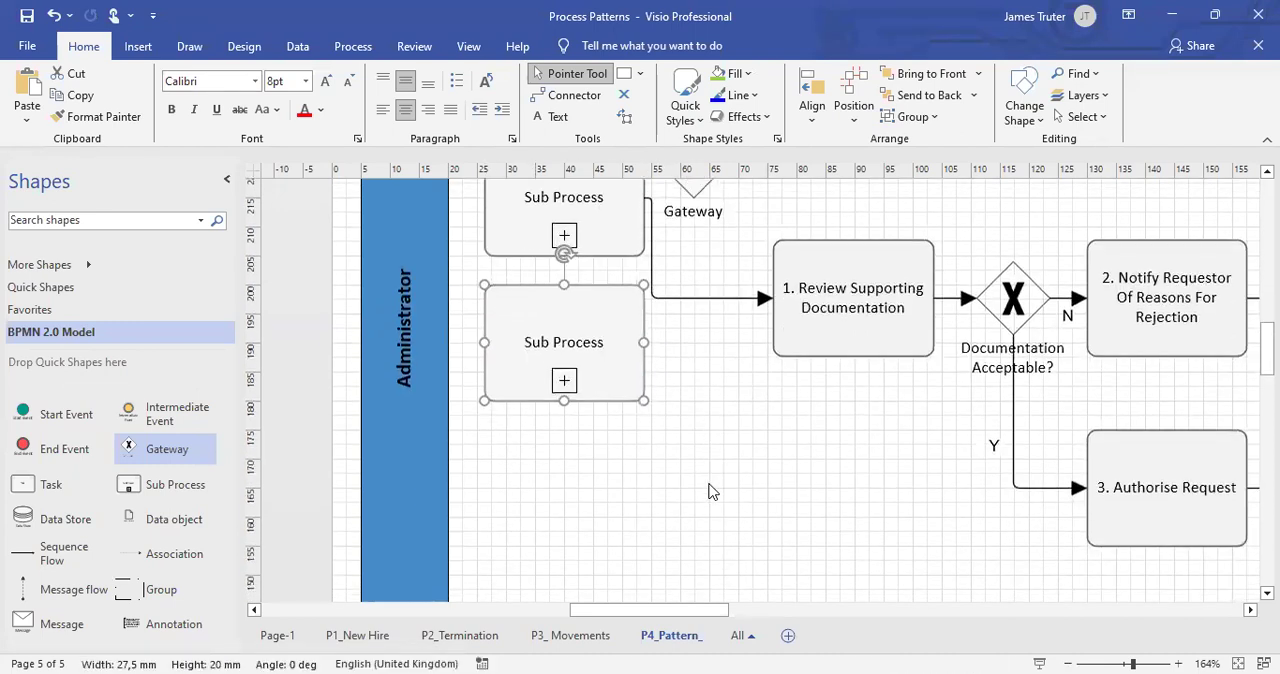
key(ctrl+d)
drag(635, 459, 594, 480)
click(720, 460)
scroll(714, 448, up, 4)
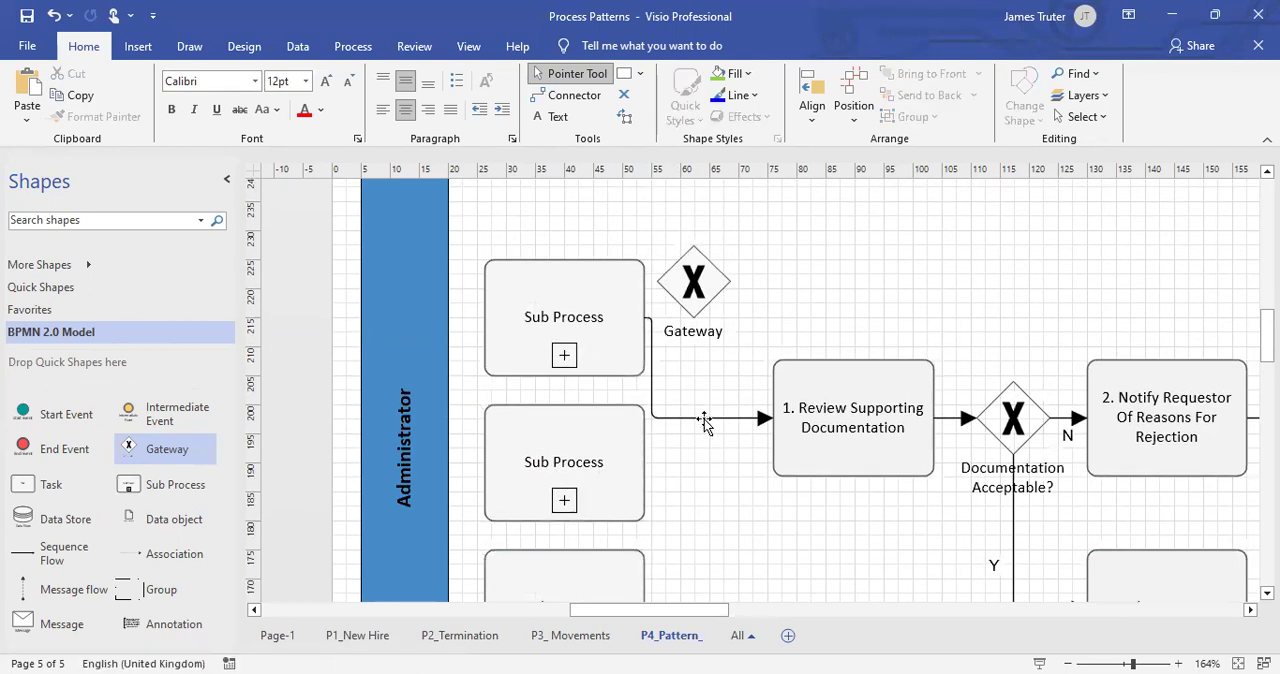
Insert the new Gateway in the flow before "1. Review Supporting Documentation" and shift the three stacked sub processes so the middle one lines up with it.
drag(645, 318, 713, 440)
click(788, 528)
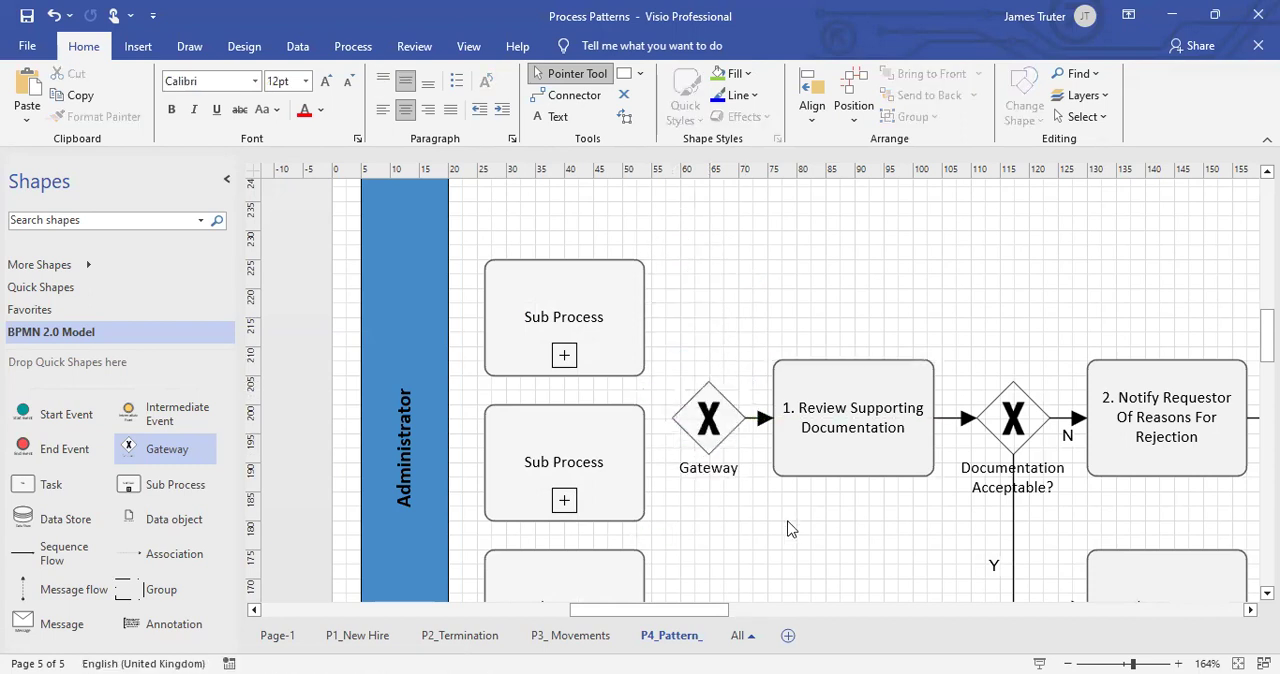
scroll(760, 500, down, 3)
scroll(749, 486, down, 2)
scroll(705, 260, up, 2)
drag(690, 247, 577, 506)
scroll(532, 567, up, 3)
scroll(657, 523, down, 4)
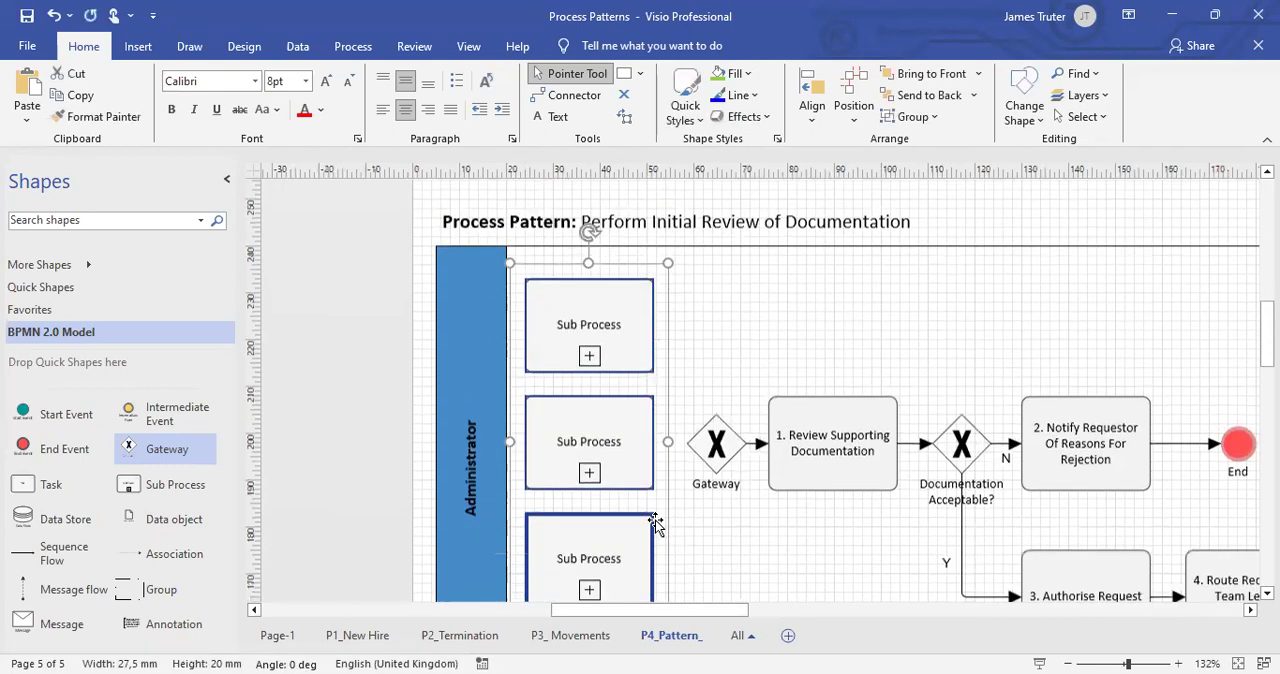
click(703, 477)
Connect the right side of the uppermost Sub Process to the top of the new Gateway with a sequence flow.
drag(80, 544, 799, 289)
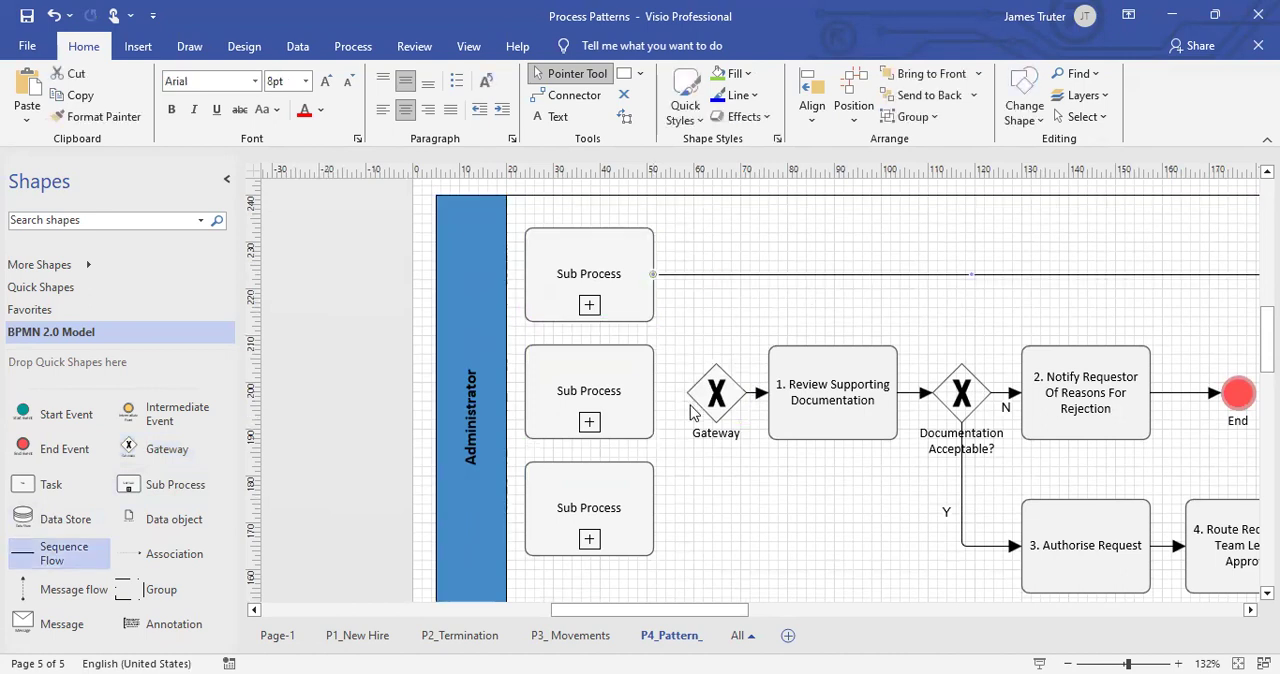
key(ctrl+z)
drag(60, 548, 712, 272)
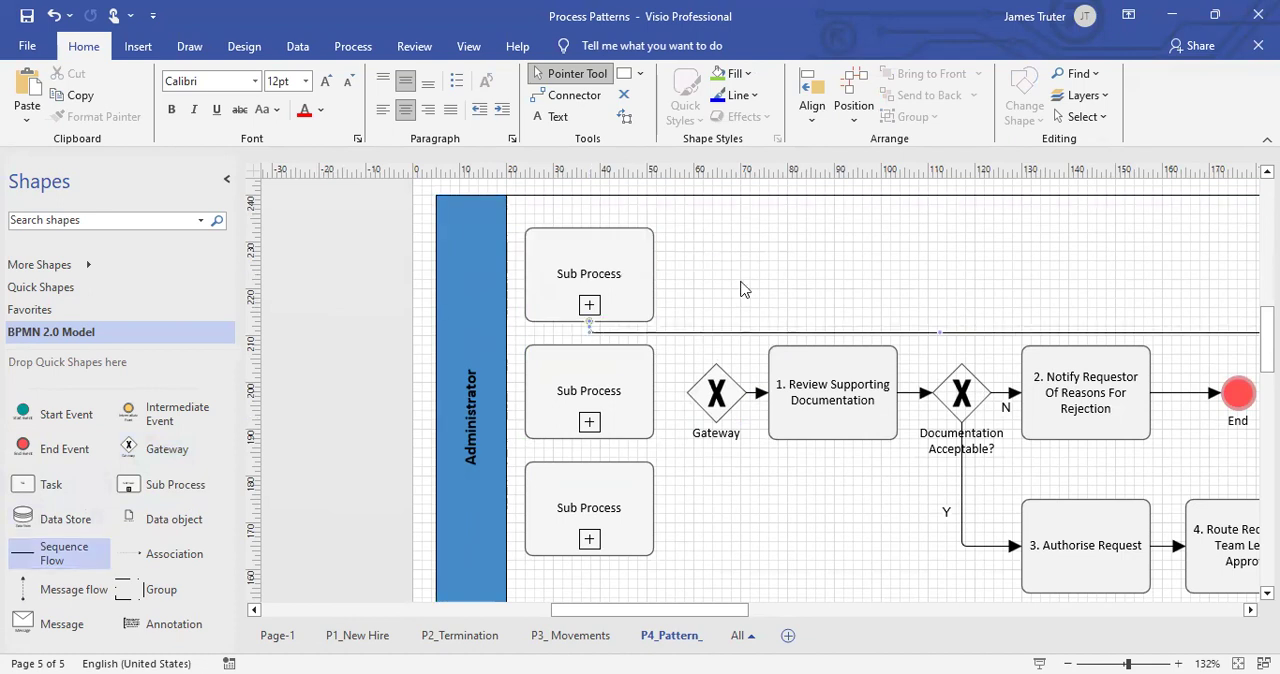
drag(742, 609, 792, 609)
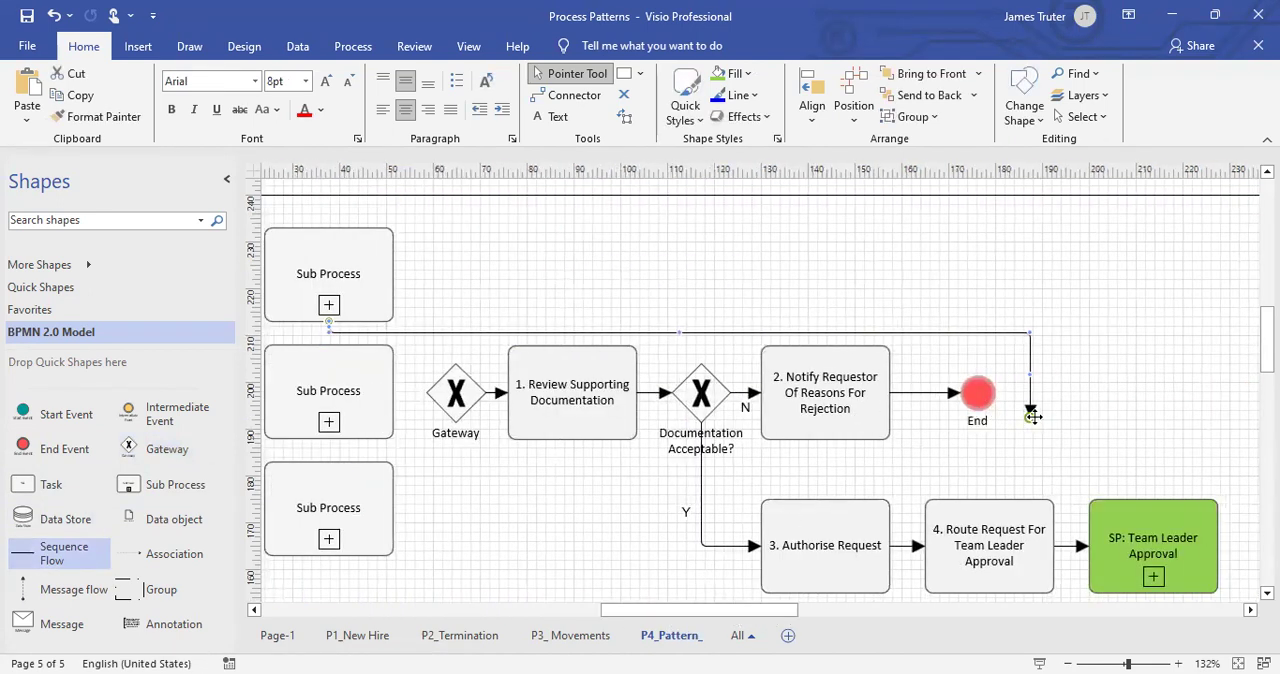
drag(560, 328, 456, 360)
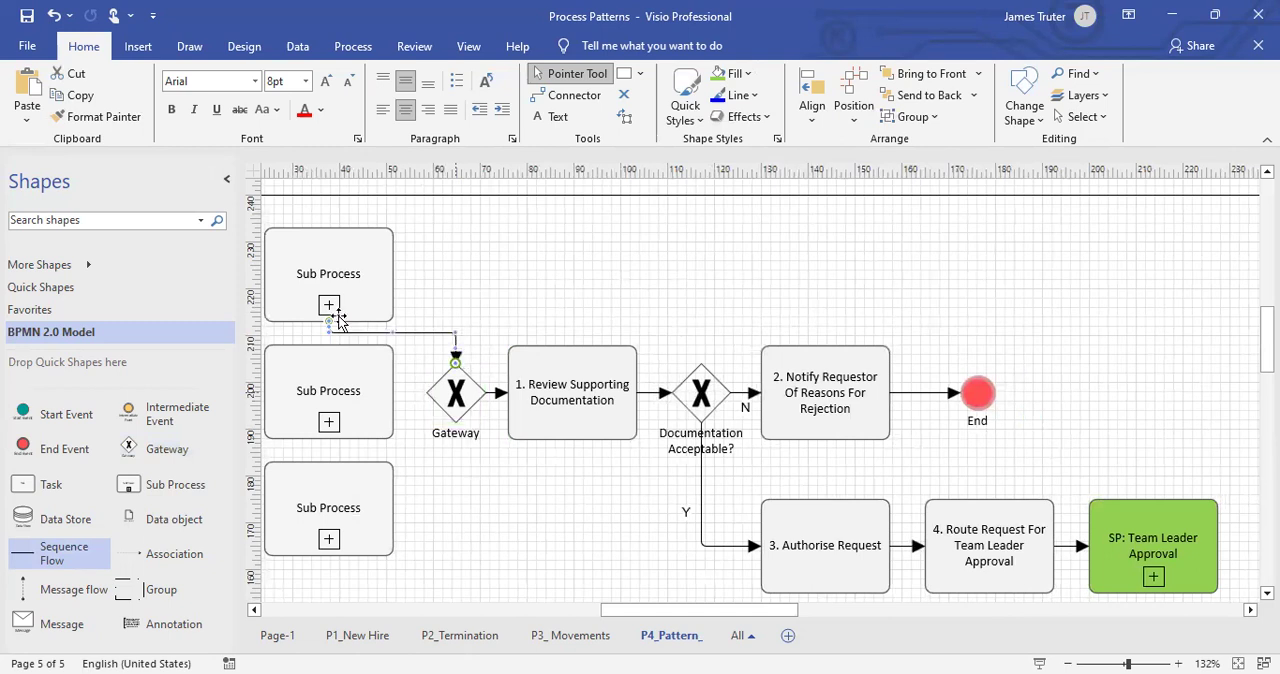
drag(329, 321, 393, 274)
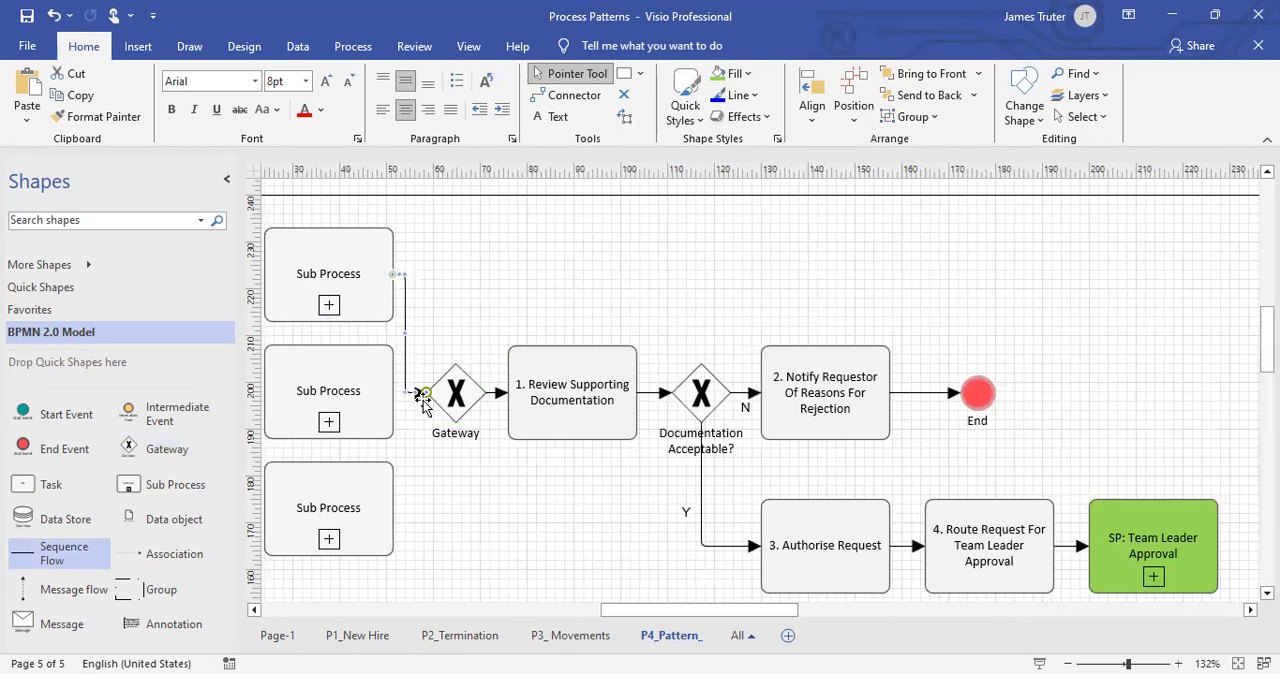
drag(459, 360, 456, 364)
click(430, 460)
Connect the lowest Sub Process to the bottom of the new Gateway and the middle one to its left side with sequence flows.
drag(30, 562, 452, 529)
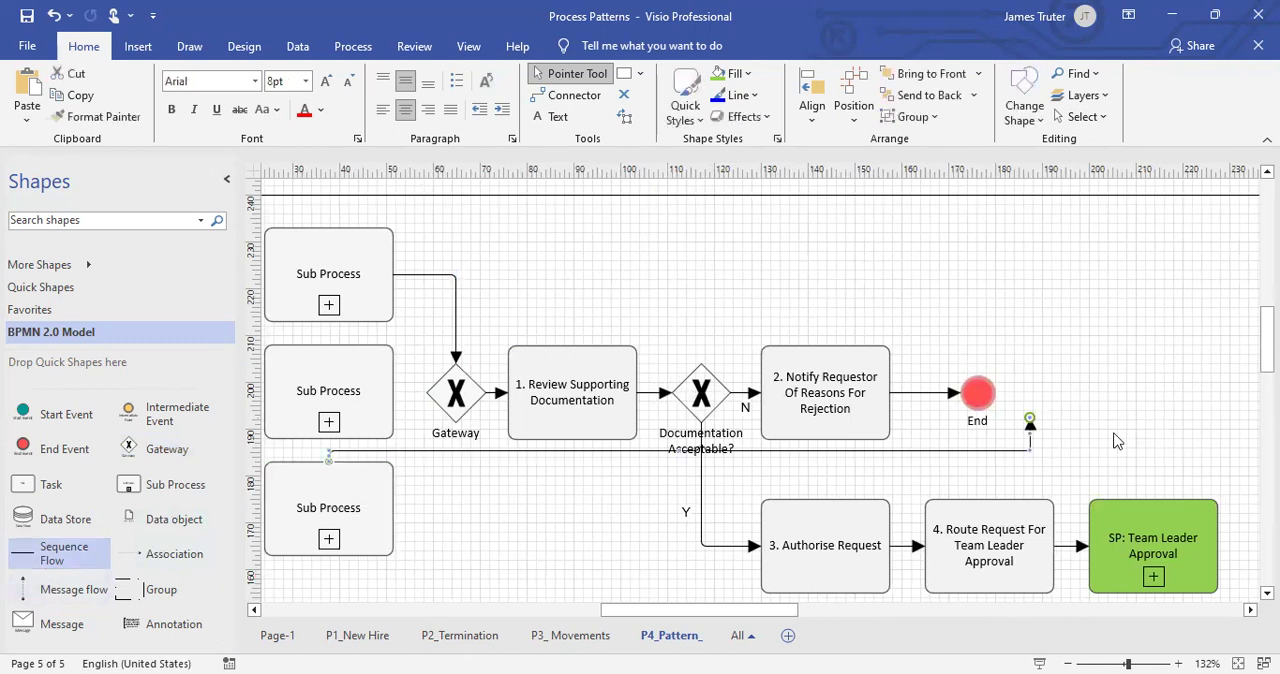
drag(520, 462, 455, 424)
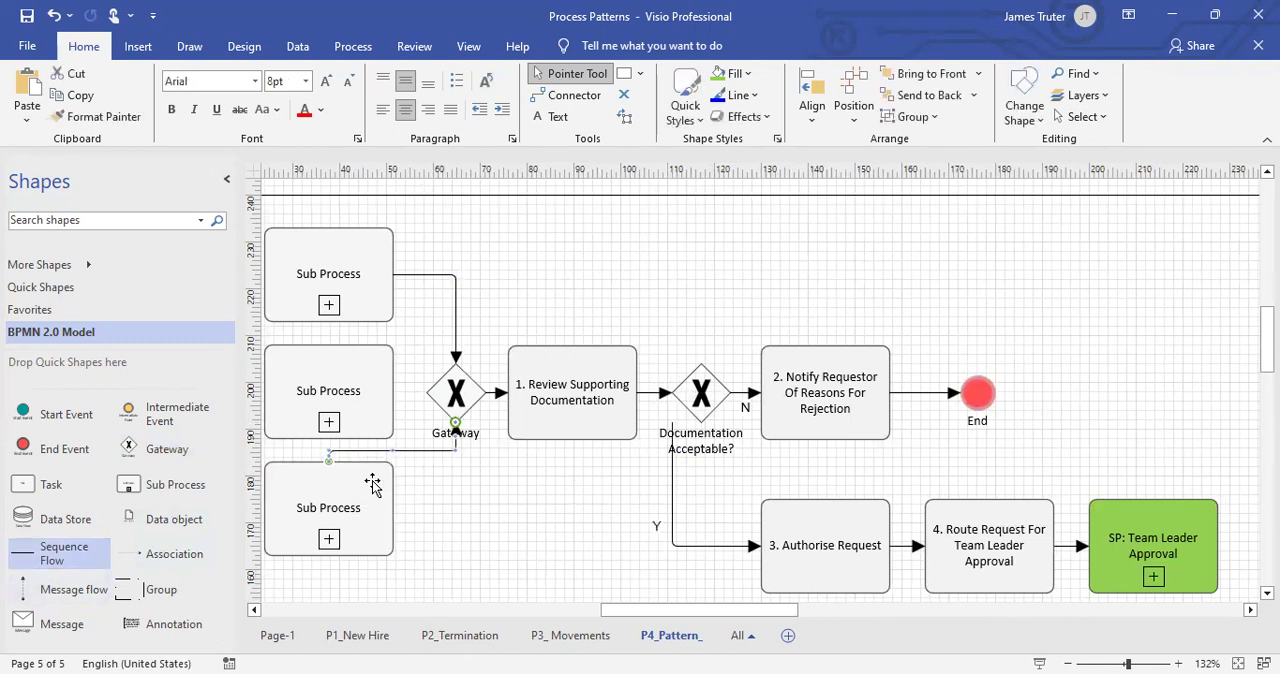
drag(389, 508, 393, 508)
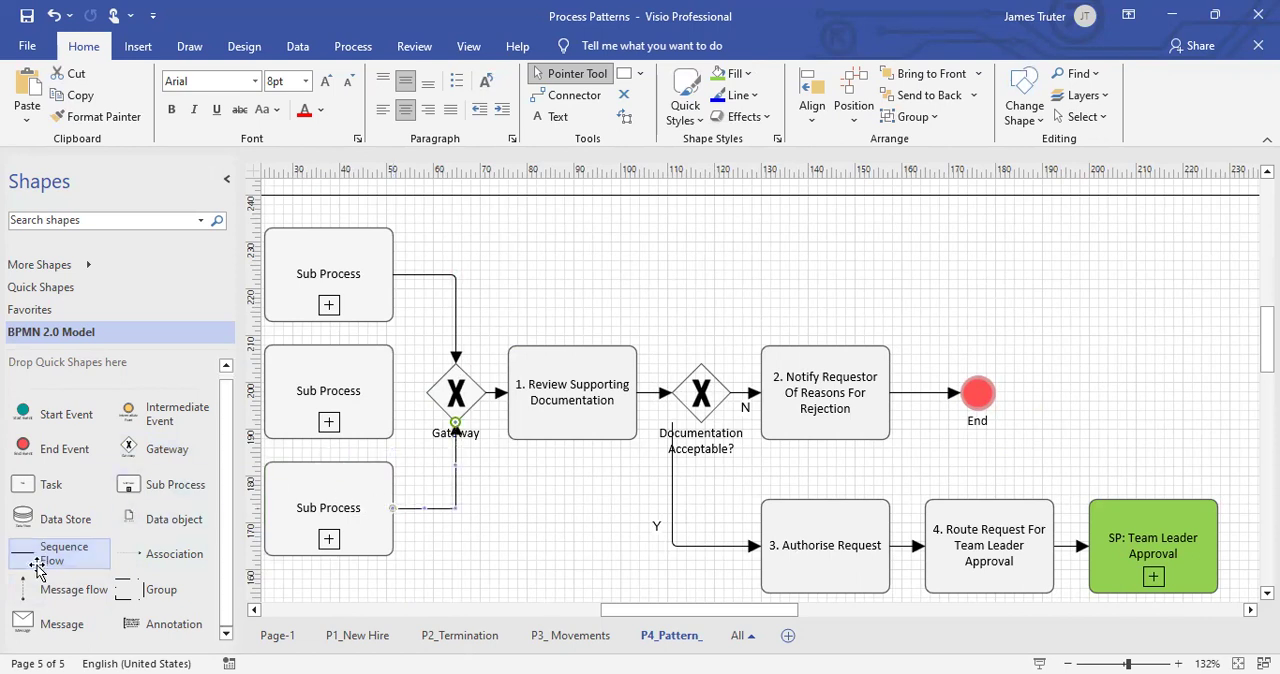
drag(34, 563, 428, 393)
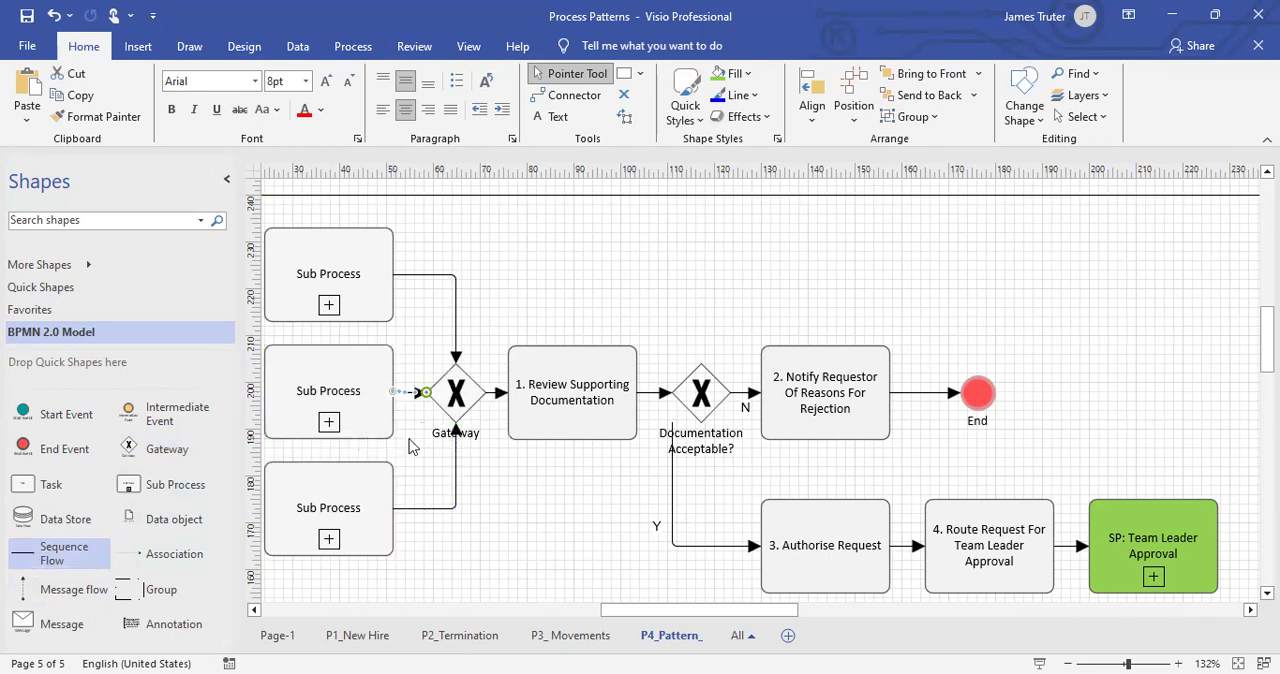
click(528, 510)
Label the uppermost Sub Process "P1_ New Hire".
drag(614, 610, 596, 609)
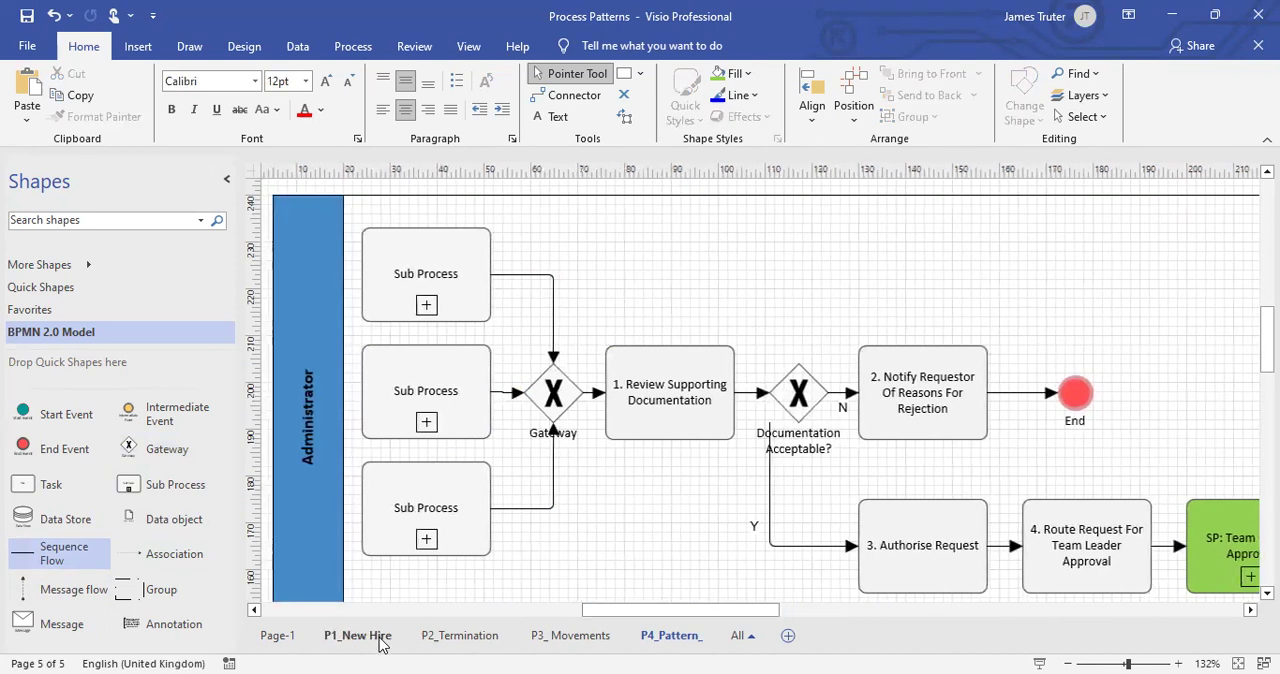
double_click(446, 280)
key(Caps_Lock)
text(P1_ New Hire)
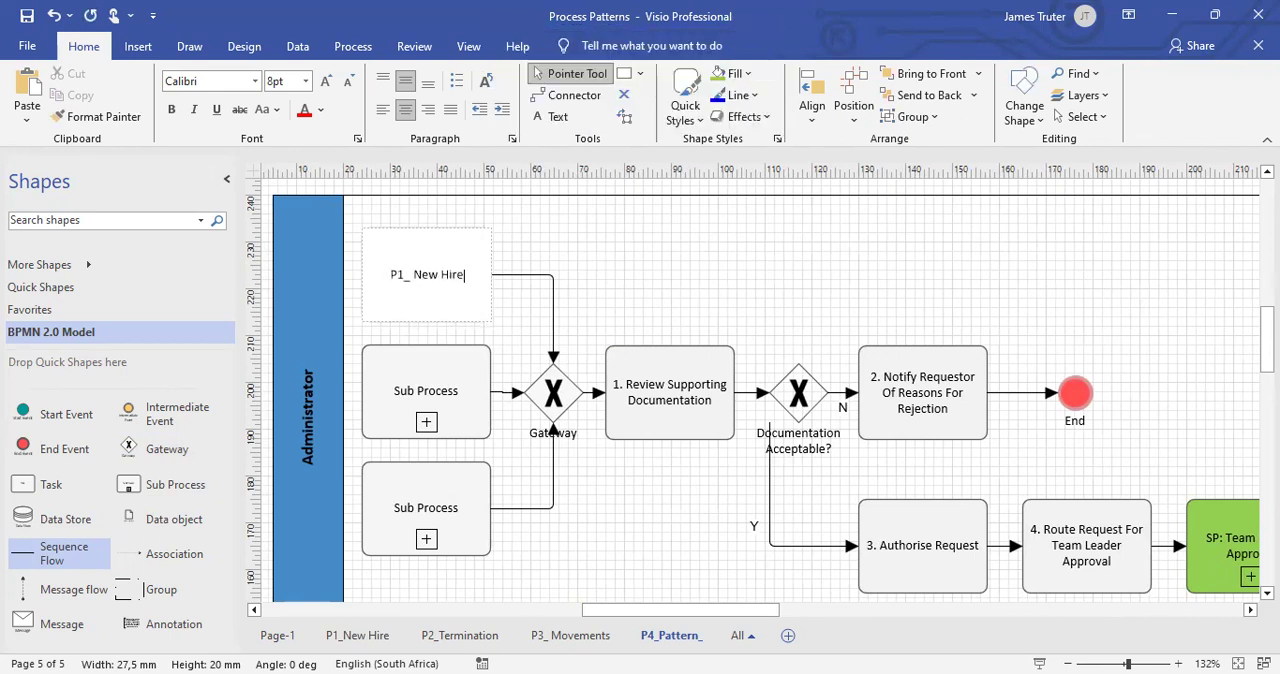
click(636, 250)
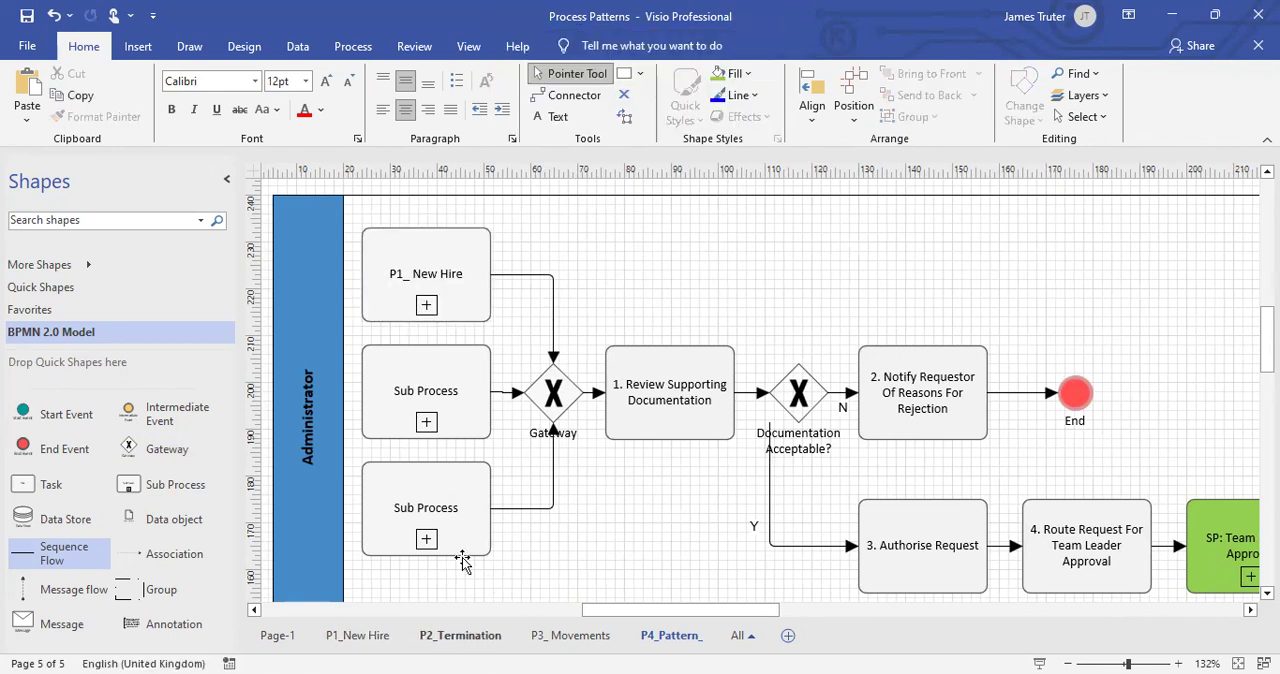
Label the middle Sub Process "P2_ Terminations".
double_click(454, 400)
text(P2)
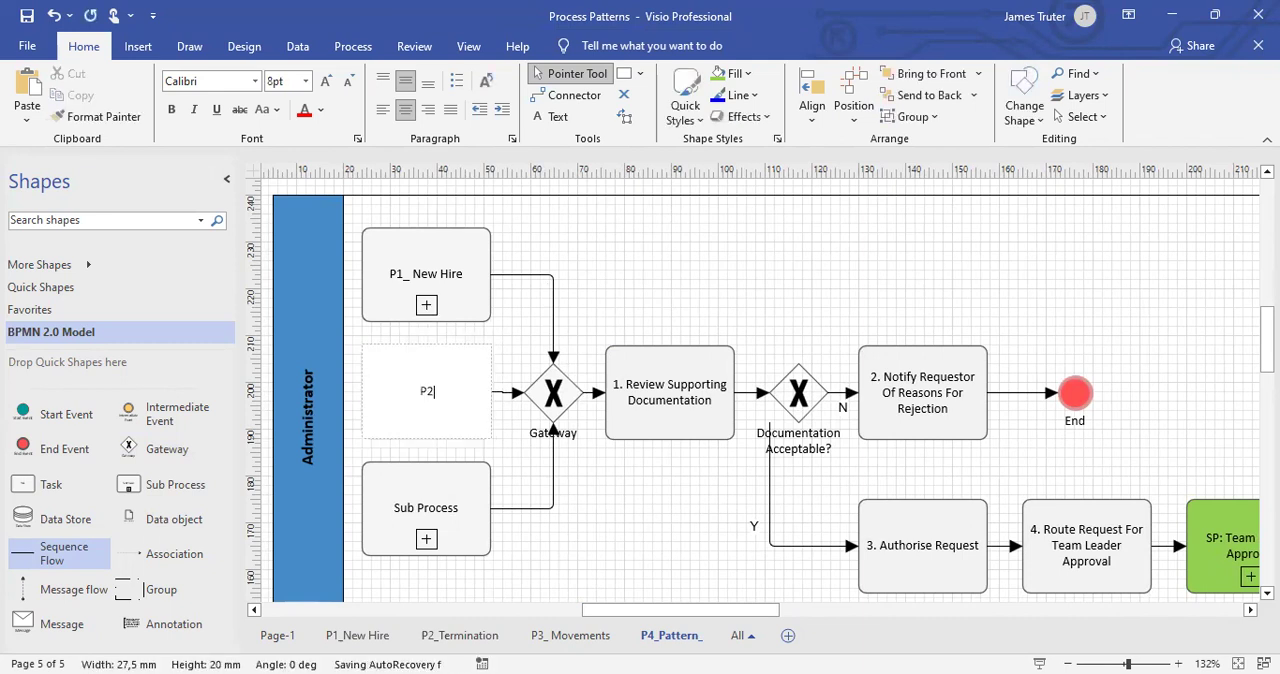
text(_ Terminations)
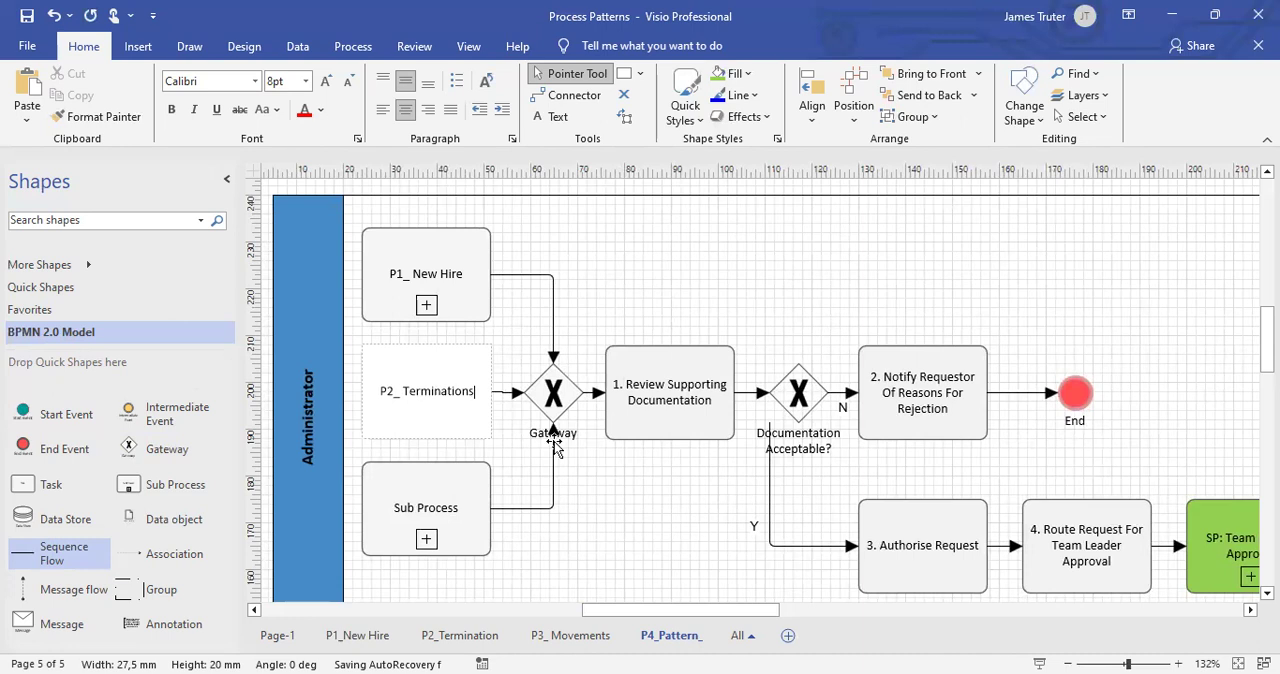
click(700, 266)
Label the lowest Sub Process "P3_ Promotions".
scroll(488, 590, down, 1)
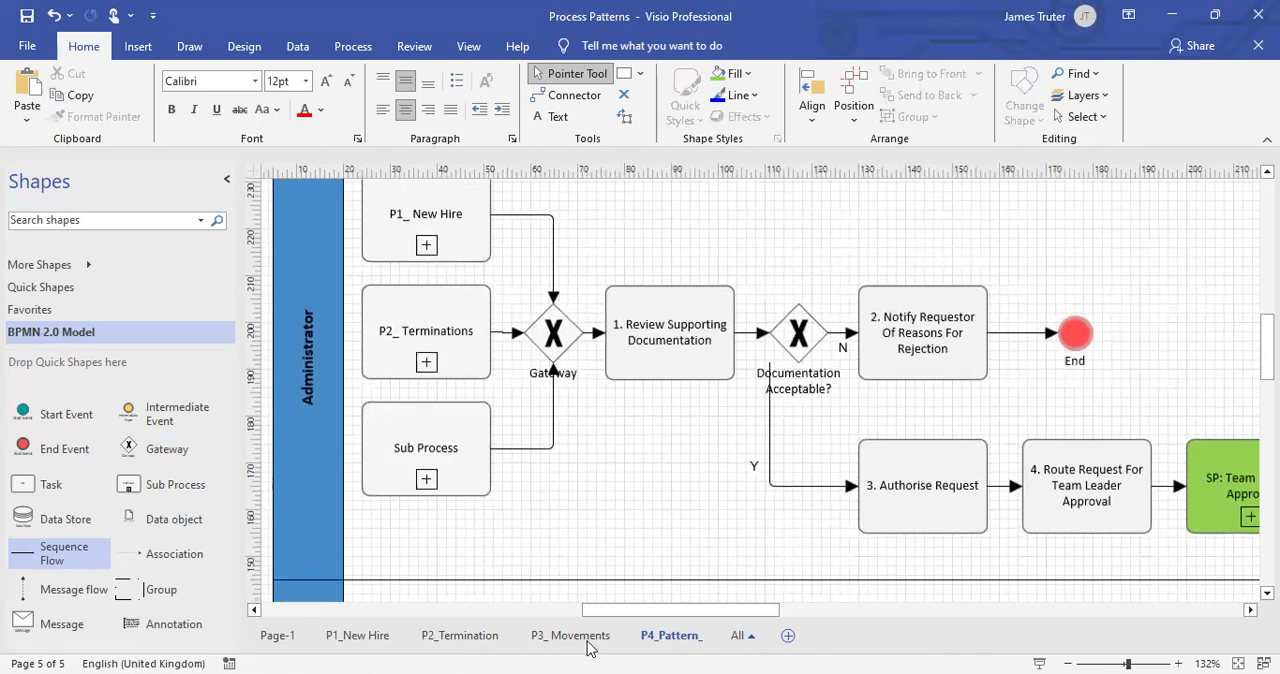
double_click(440, 428)
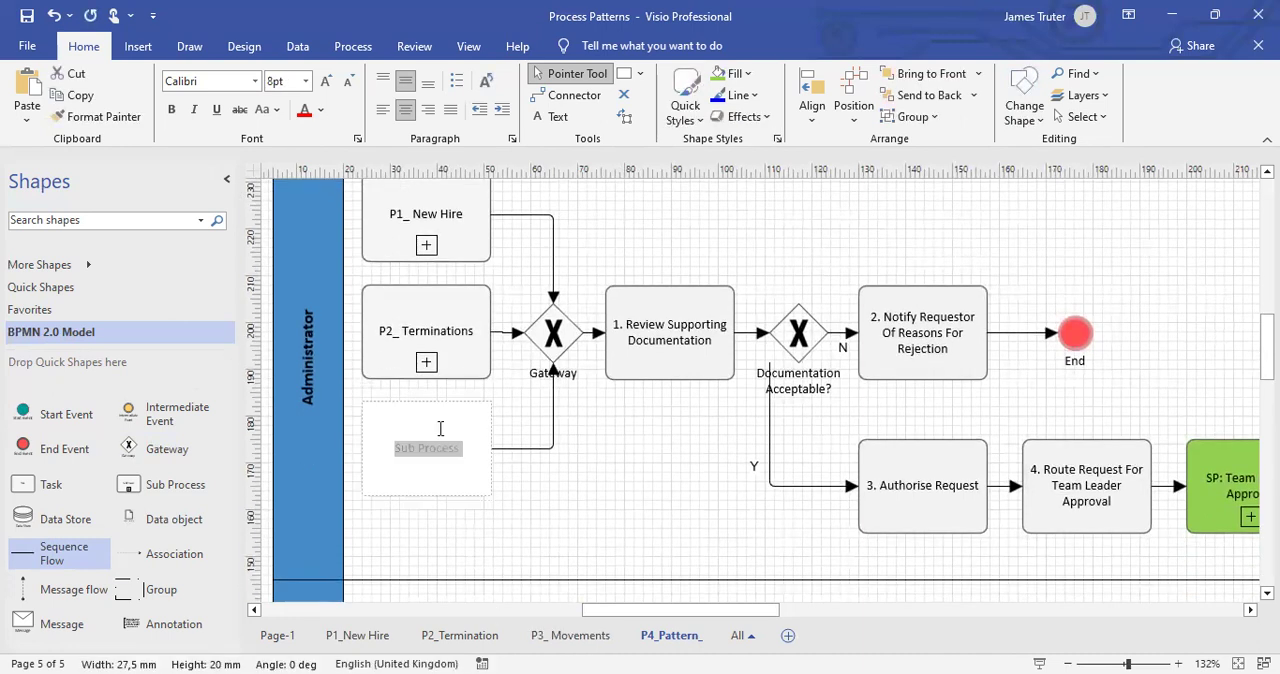
text(P3_ Promotions)
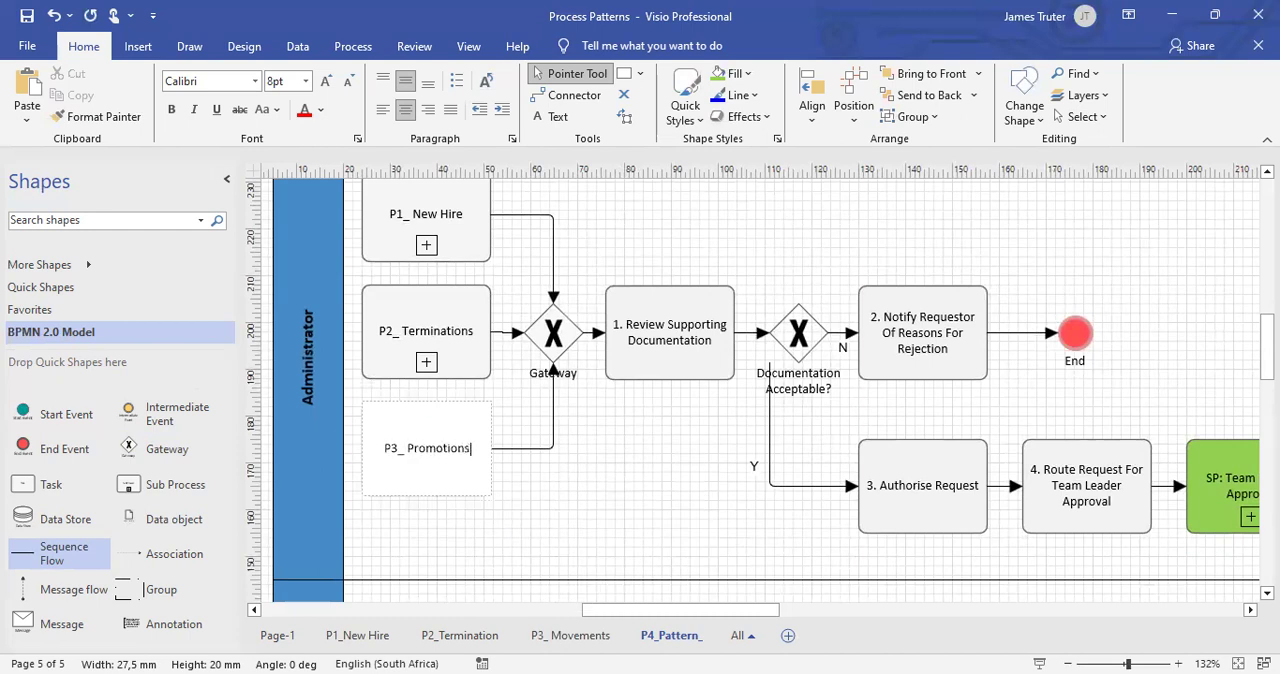
click(609, 504)
Align the middle row of shapes from "P2_ Terminations" through the End event on their vertical middles.
click(439, 346)
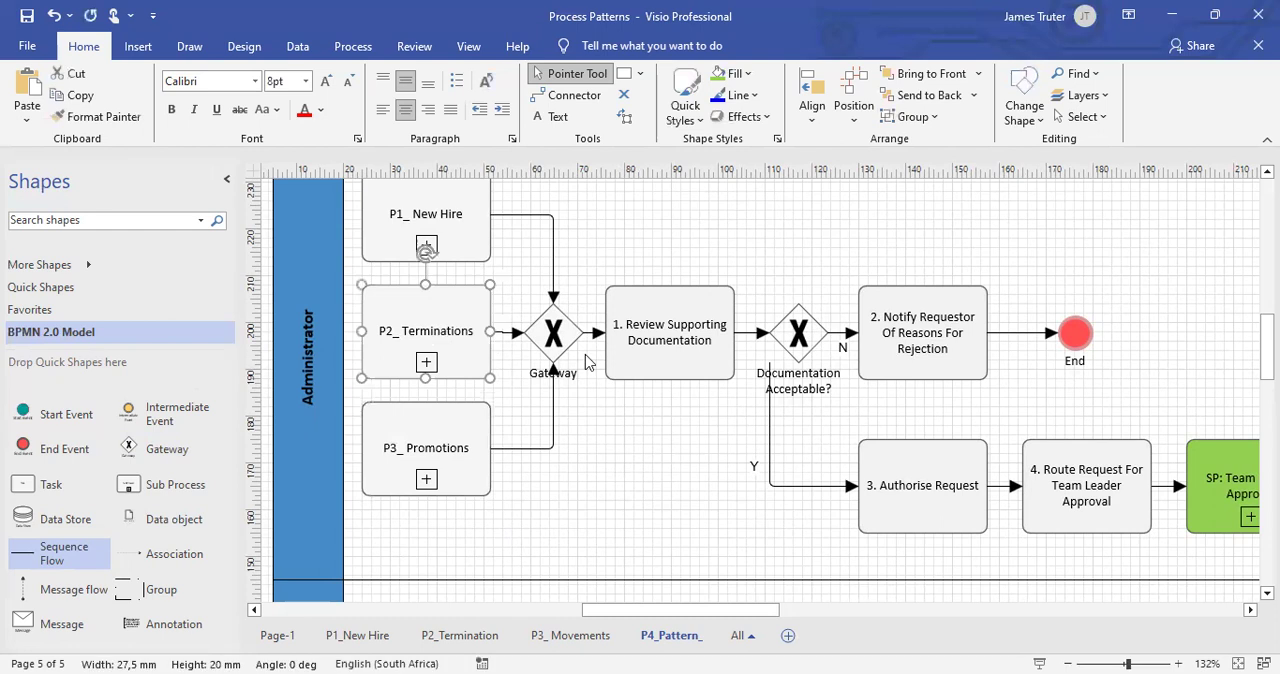
ctrl+click(559, 343)
ctrl+click(665, 352)
ctrl+click(801, 346)
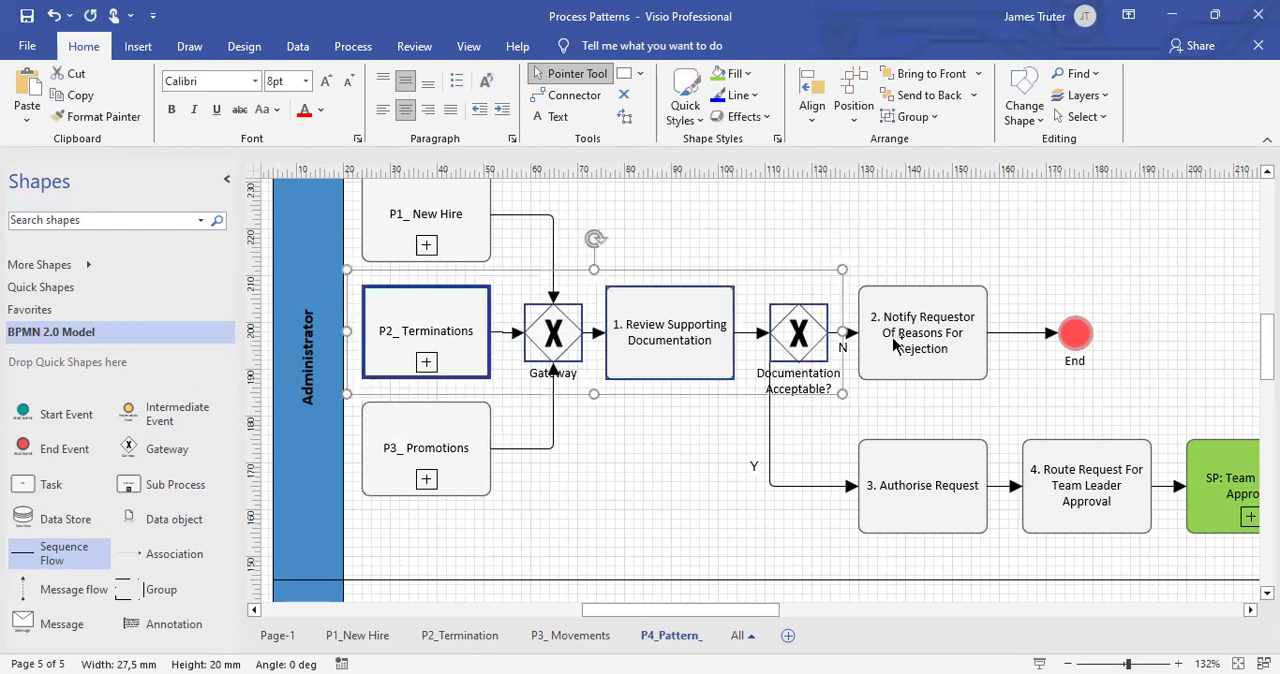
ctrl+click(893, 342)
ctrl+click(1076, 333)
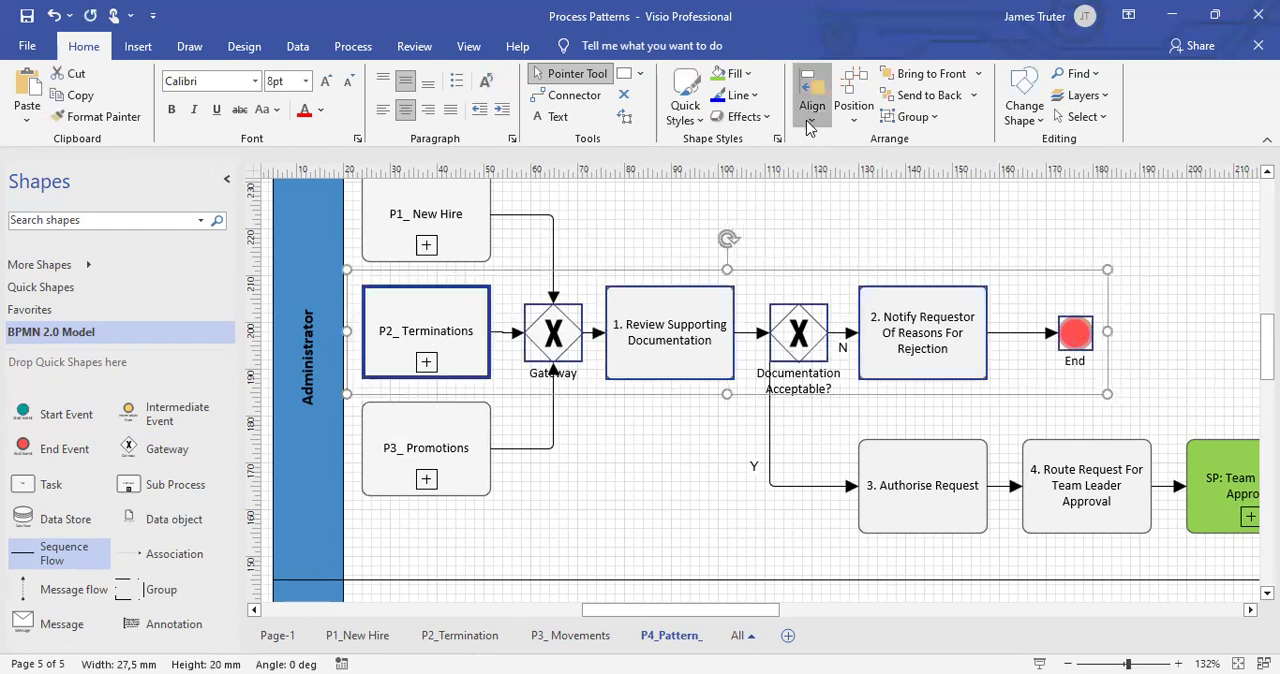
click(811, 120)
click(865, 277)
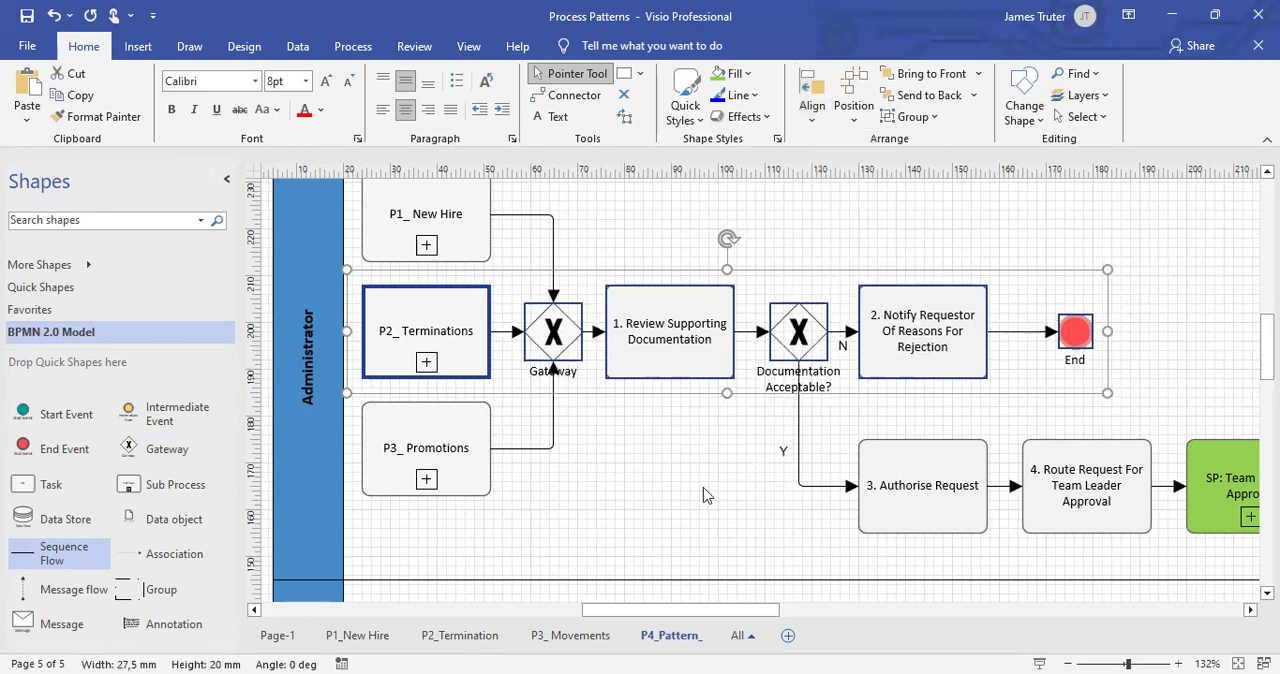
click(706, 494)
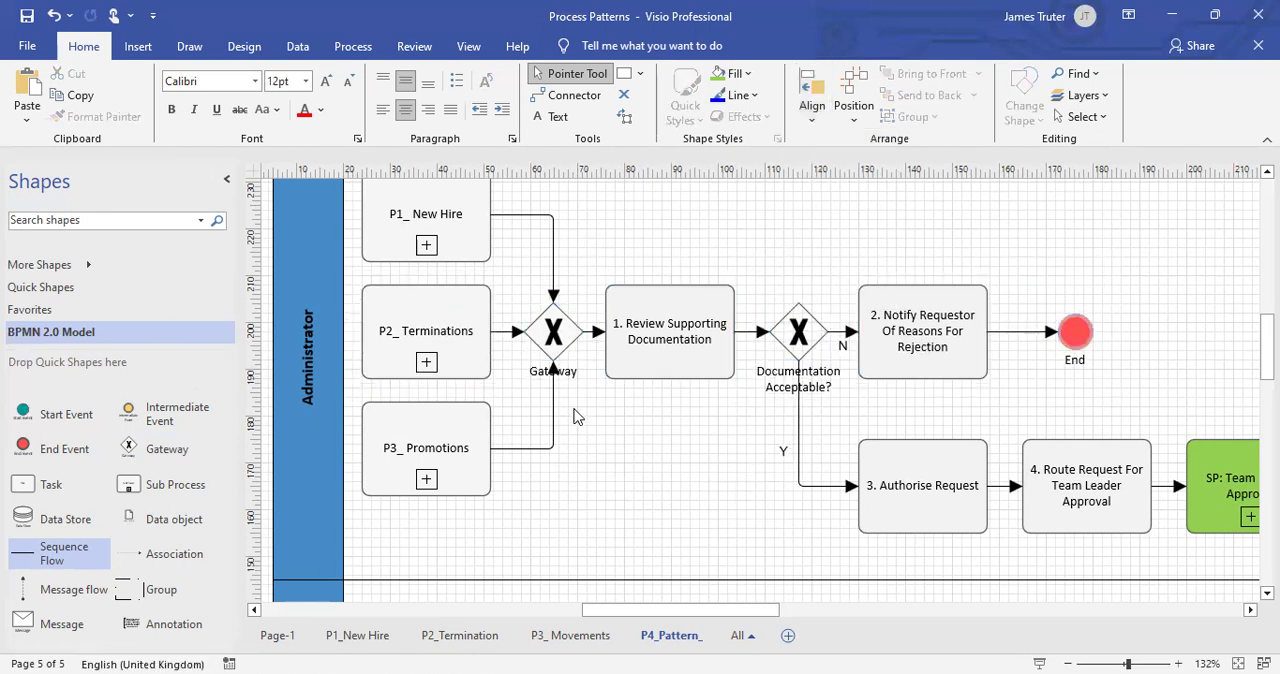
Examine how the New Hire, Terminations and Promotions sub processes feed through the gateway into the documentation review flow.
scroll(487, 375, up, 2)
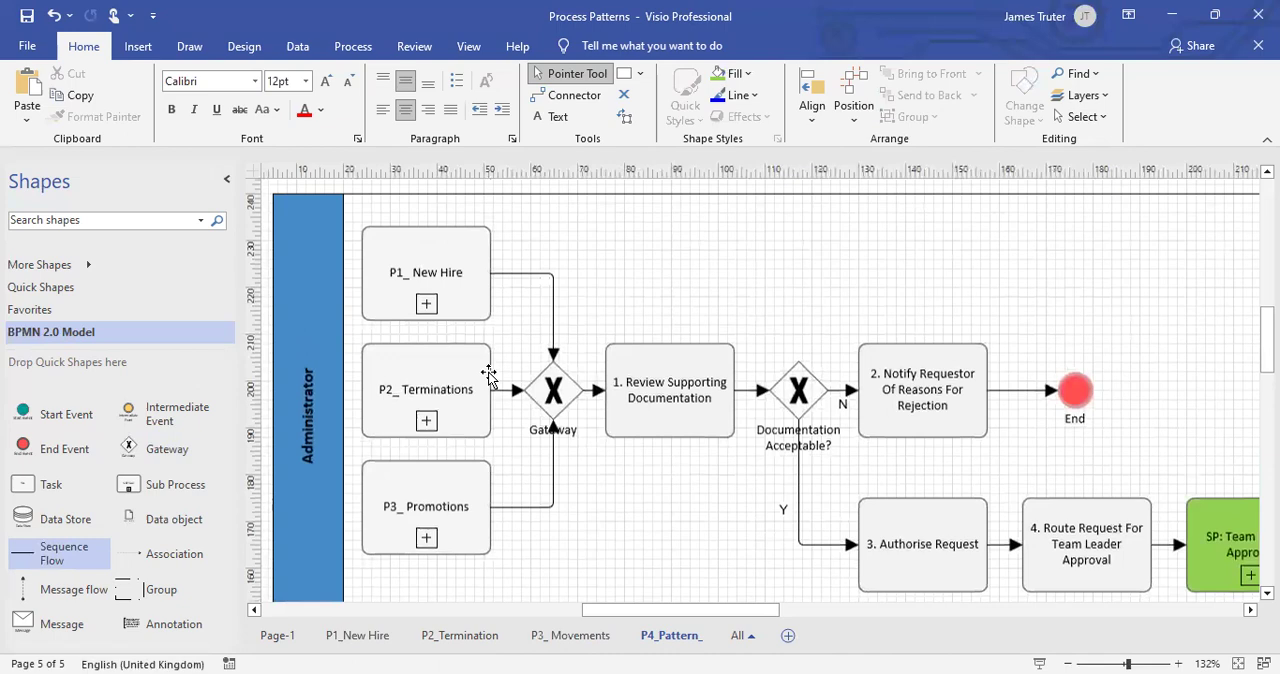
scroll(489, 372, down, 1)
scroll(489, 372, up, 1)
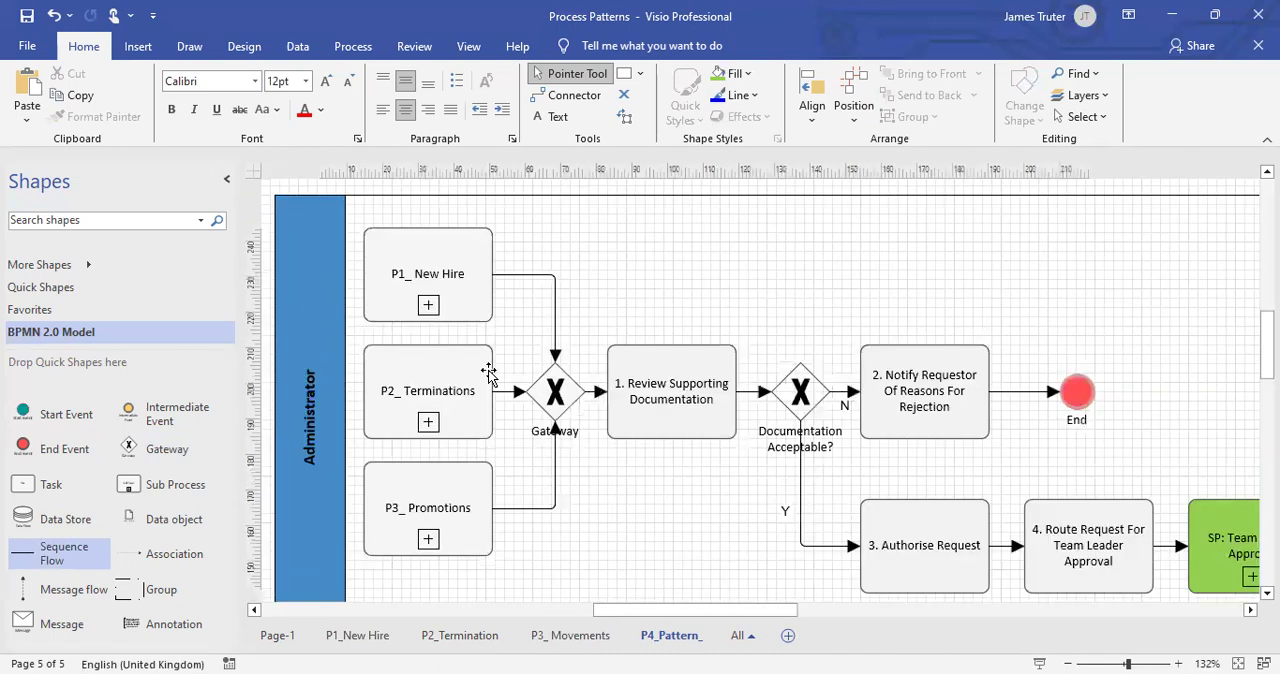
click(470, 292)
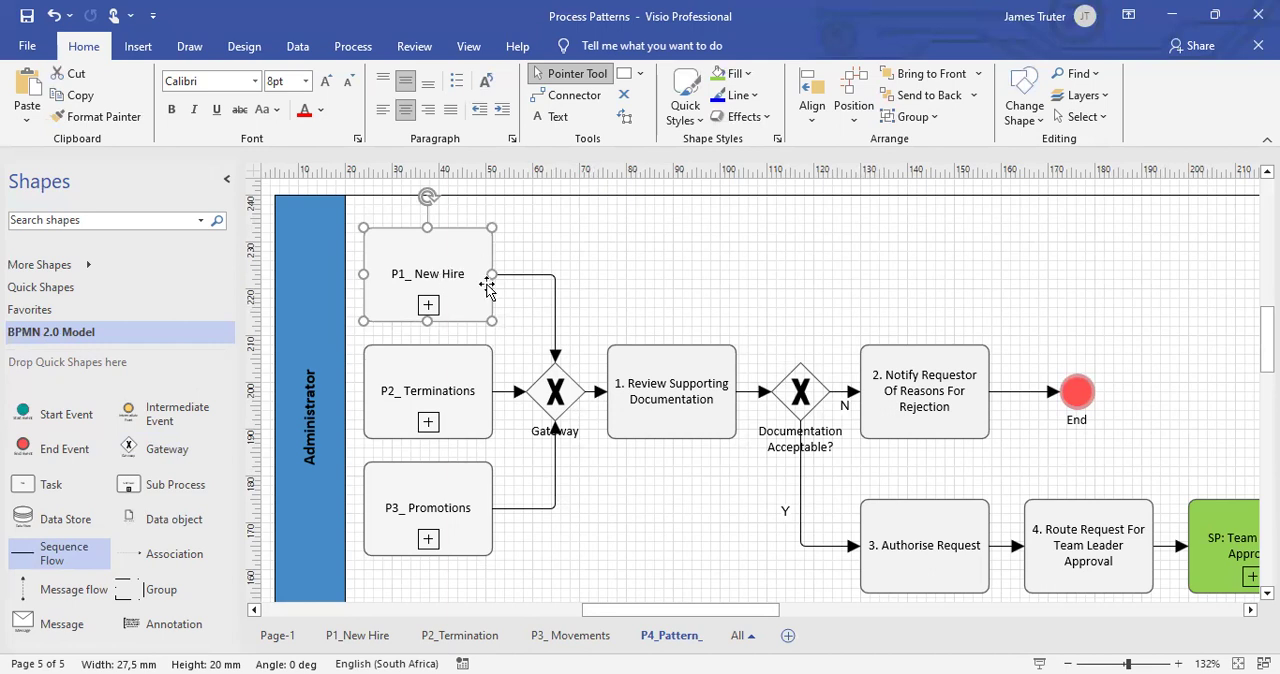
scroll(845, 350, down, 1)
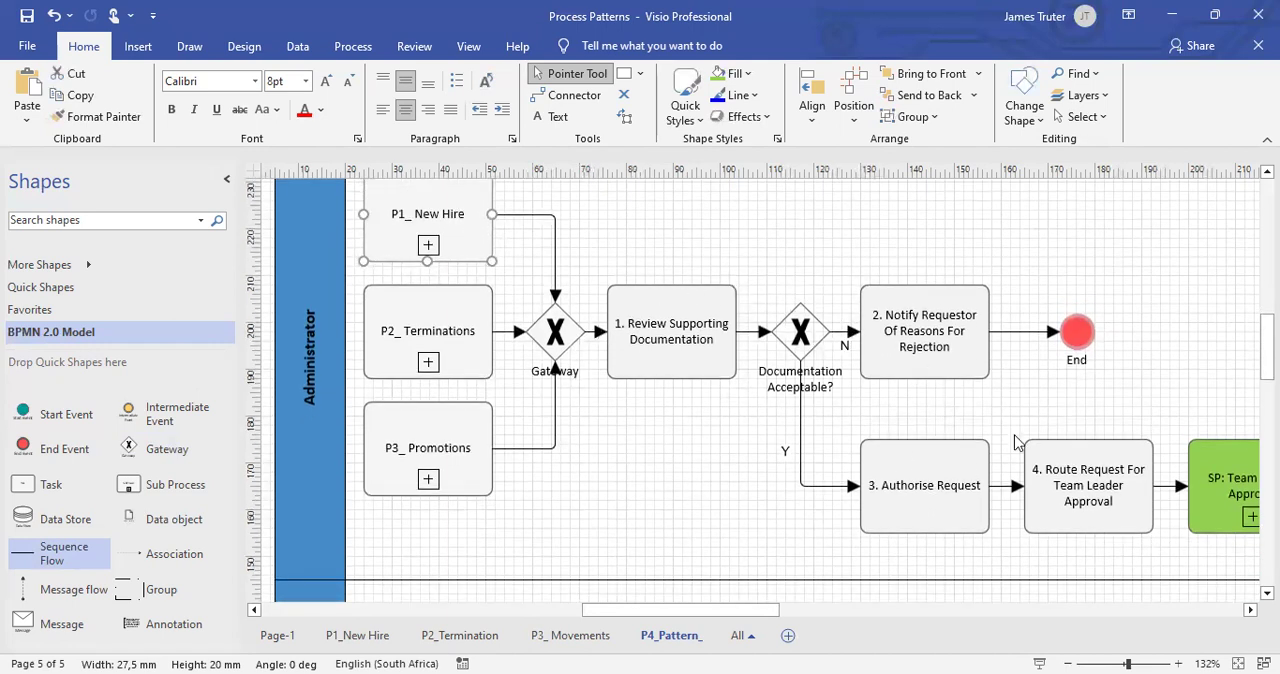
click(476, 322)
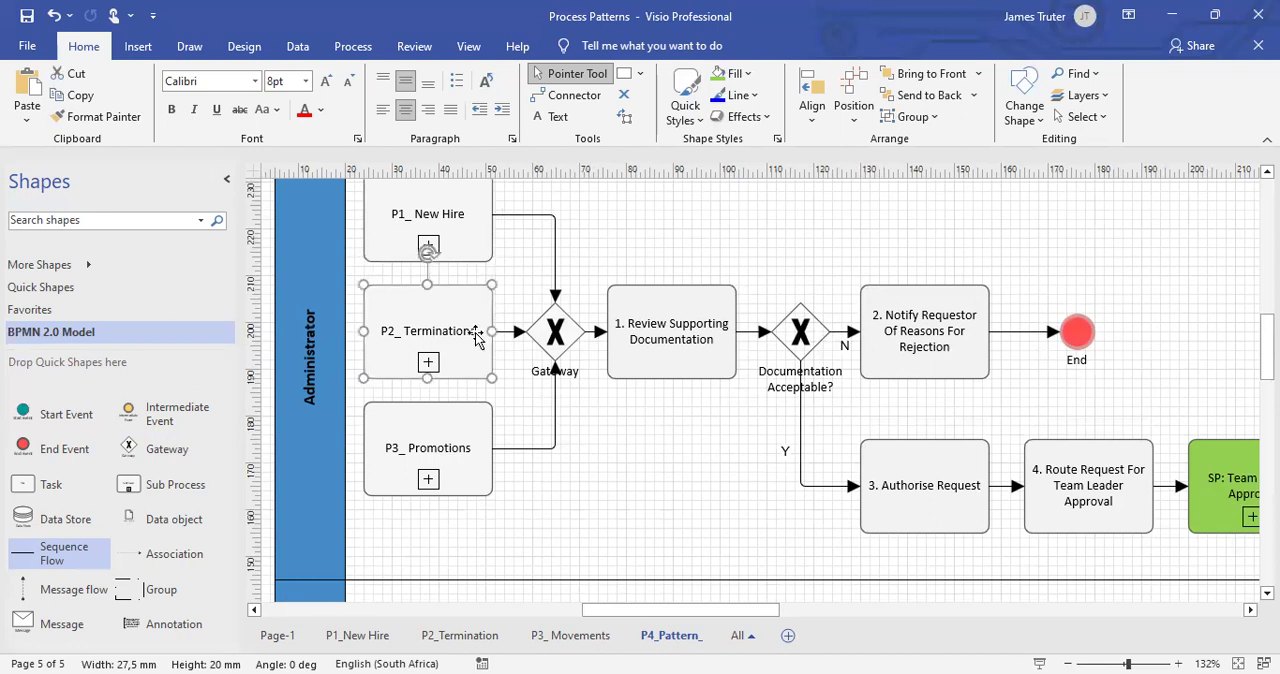
click(475, 452)
scroll(674, 477, down, 2)
ctrl+scroll(674, 477, down, 2)
Move the "SP: Team Leader Approval" sub process down into the Team Leader lane.
drag(775, 614, 803, 614)
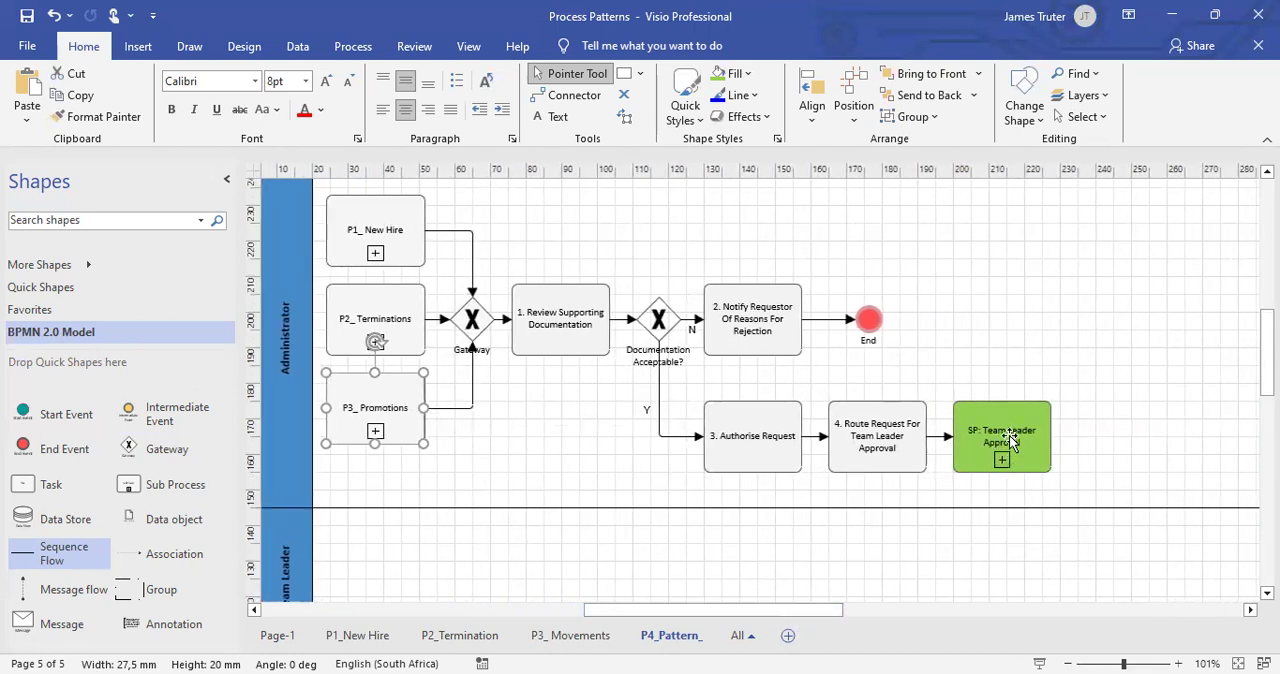
scroll(1012, 440, up, 3)
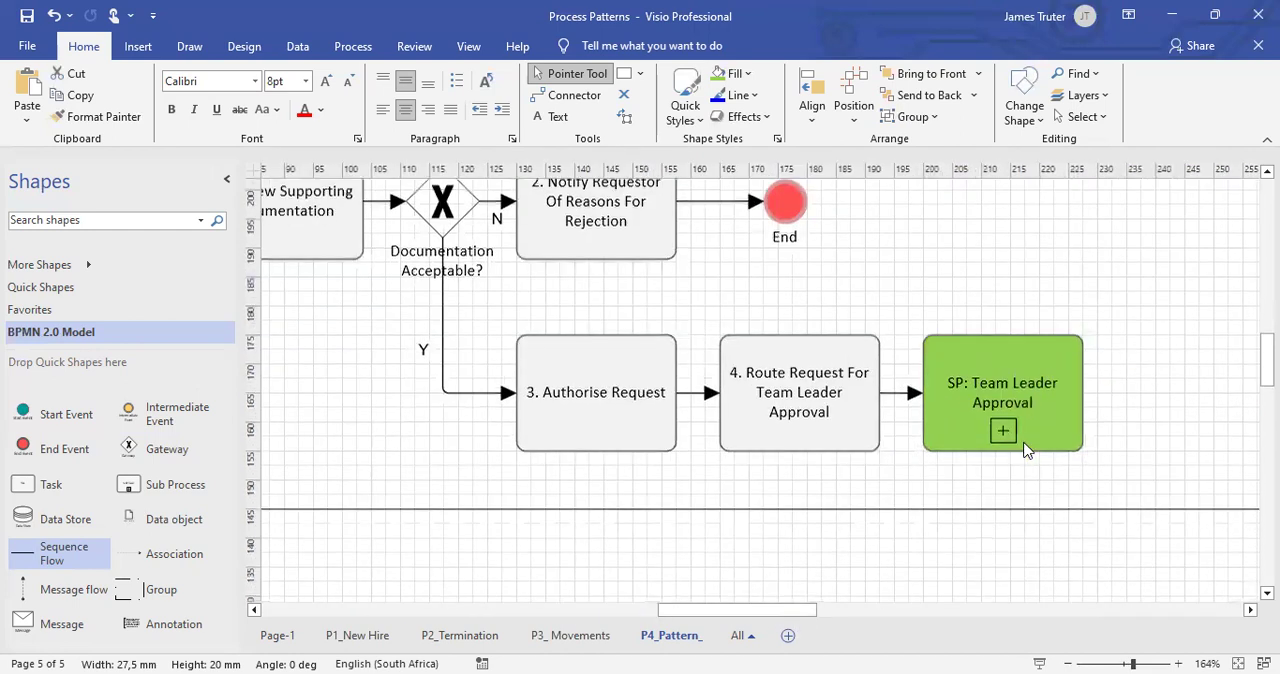
scroll(1027, 450, down, 1)
drag(1035, 386, 1053, 552)
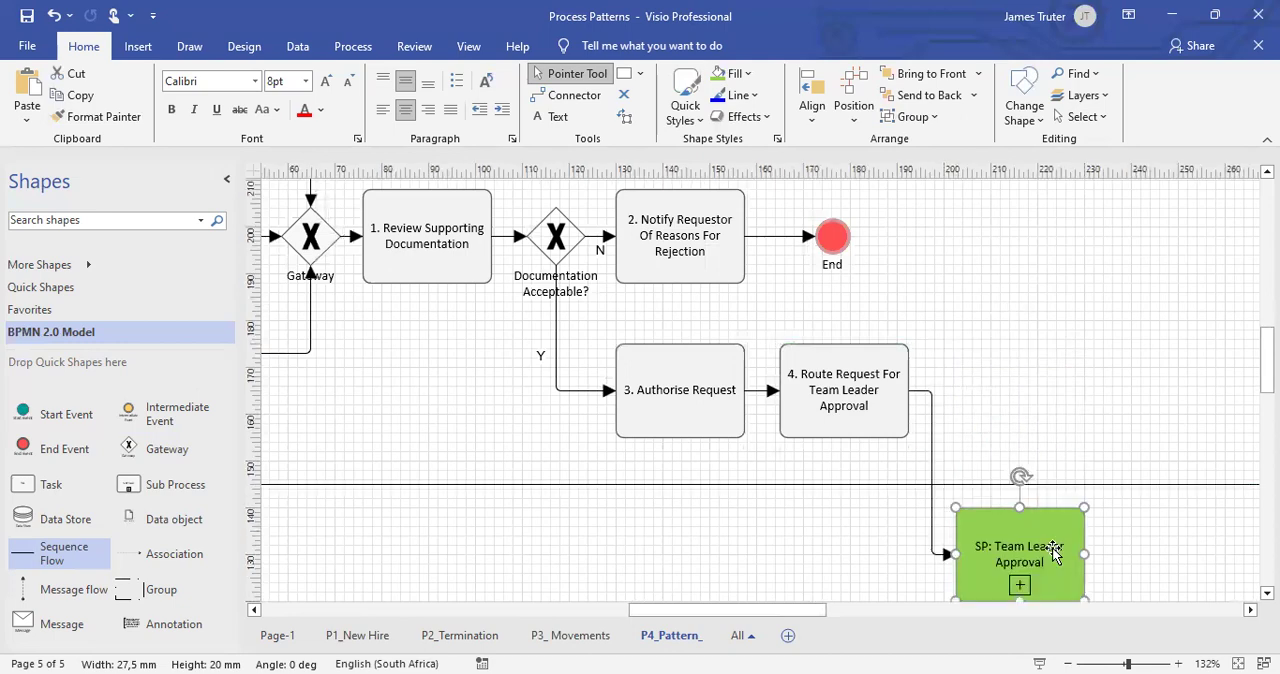
scroll(1053, 552, down, 2)
drag(1043, 427, 1036, 451)
scroll(1035, 453, up, 3)
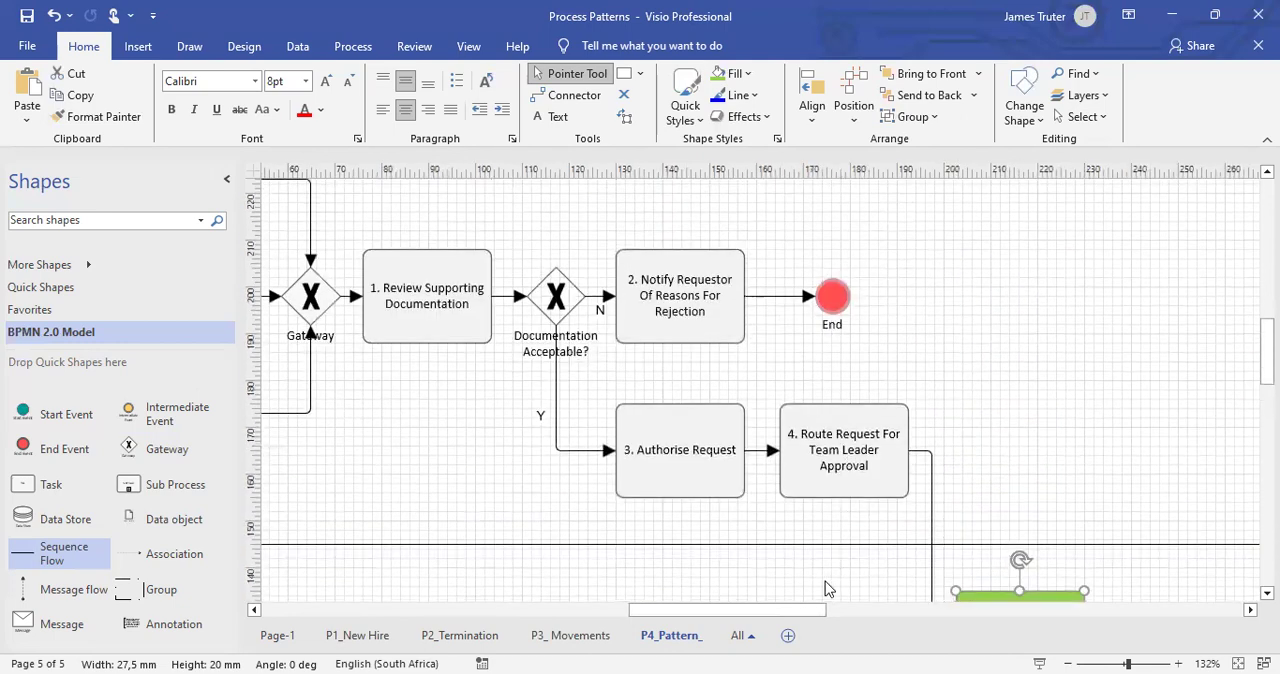
drag(794, 610, 754, 612)
scroll(438, 222, up, 1)
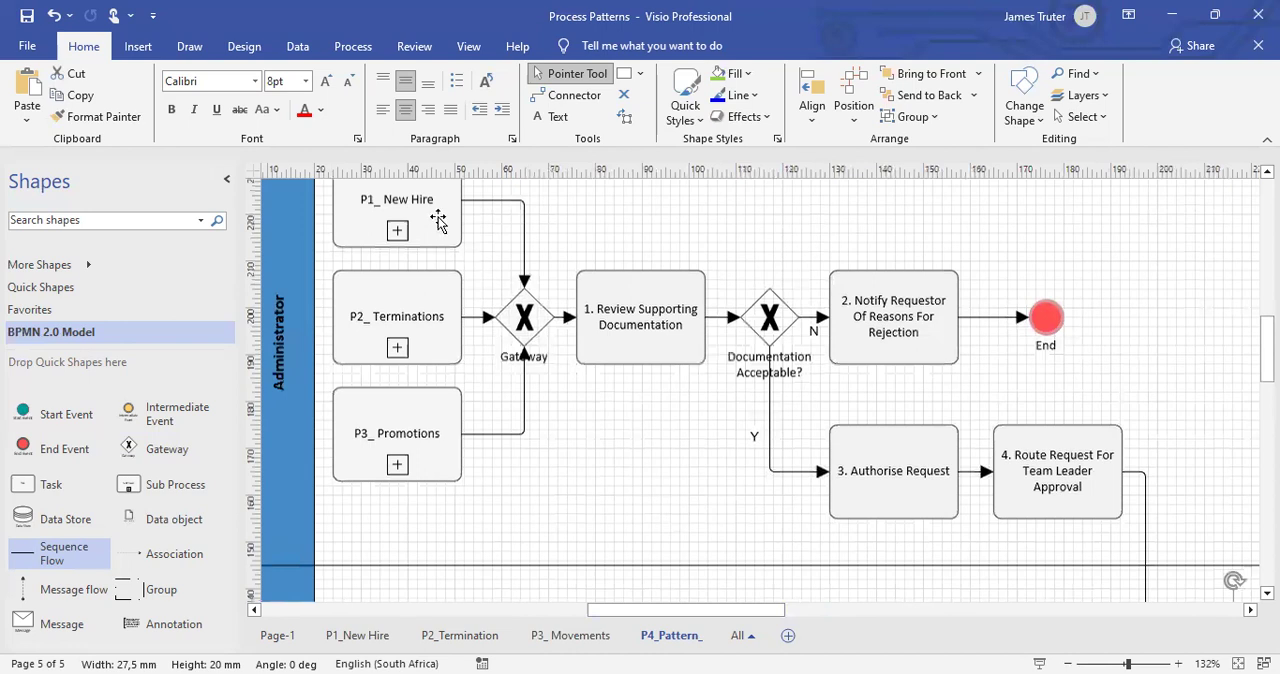
scroll(438, 222, up, 1)
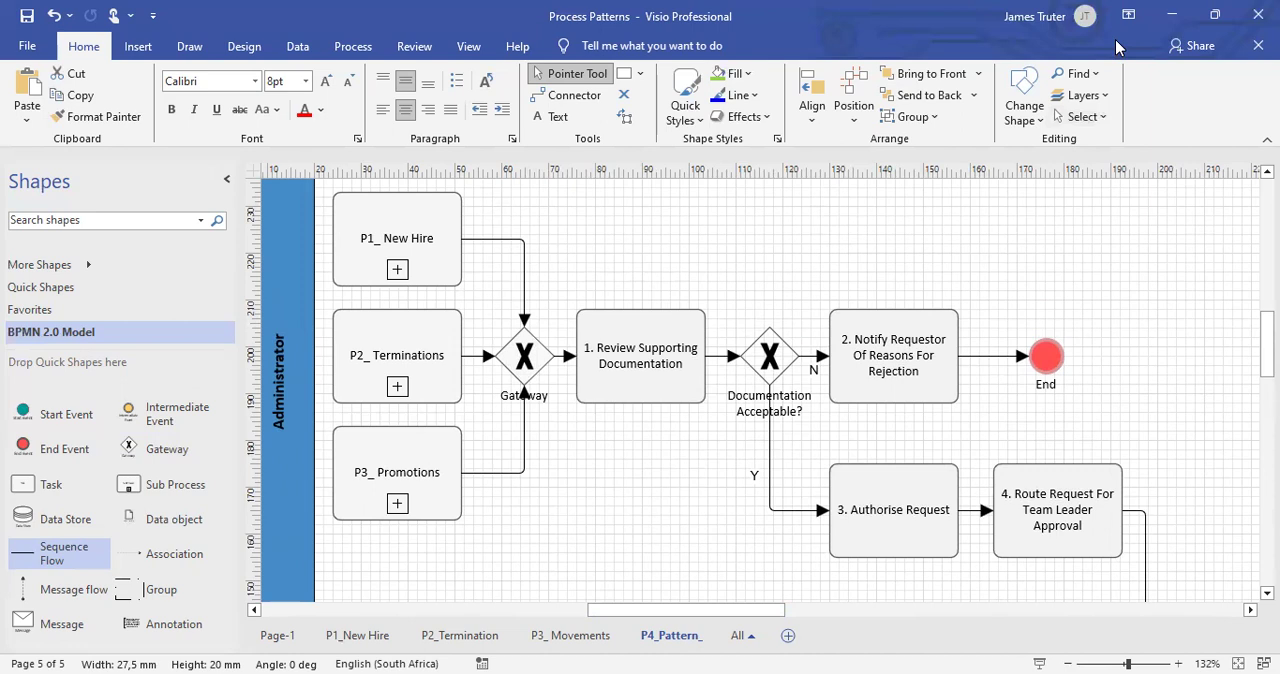
key(Escape)
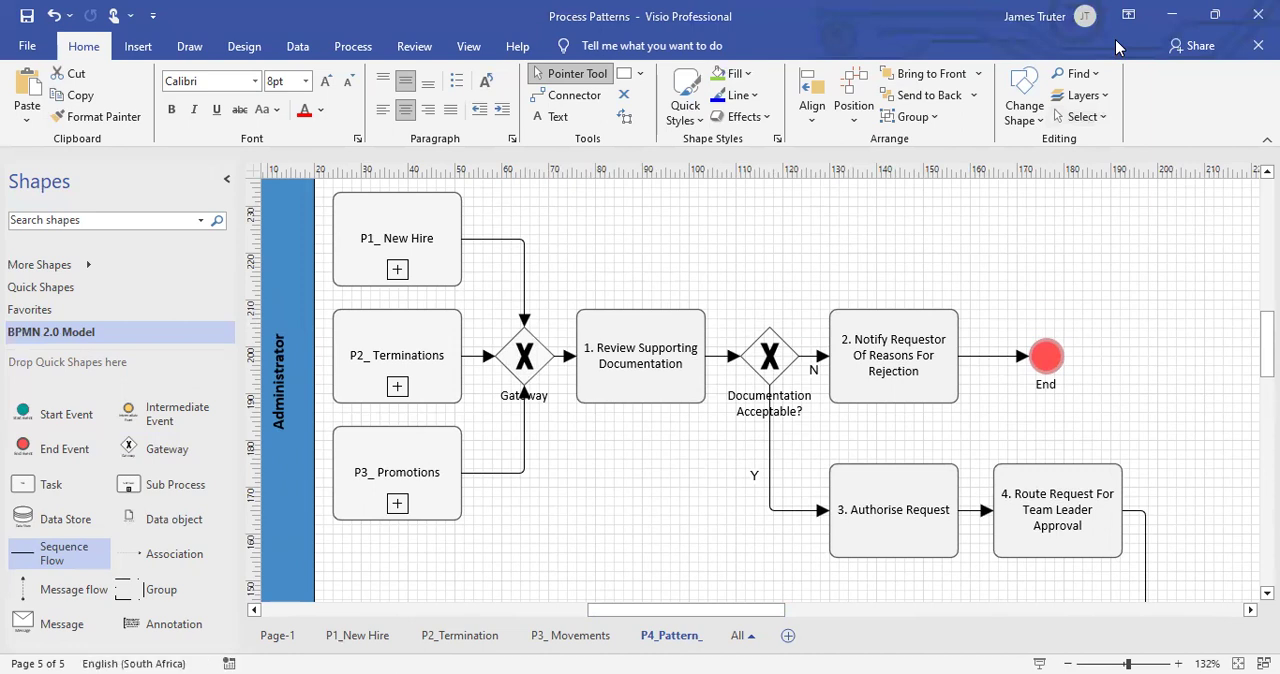